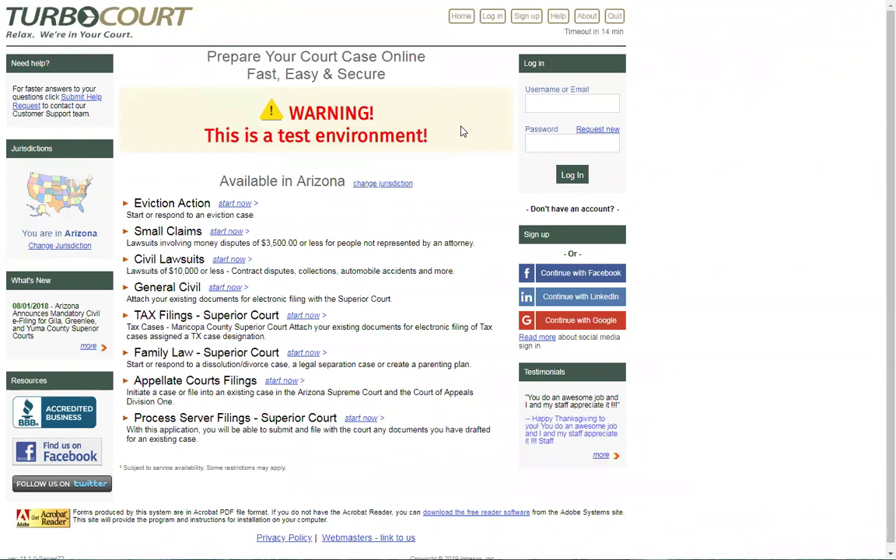
Step: Start a new account and enter the user's first name, last name, e-mail address and password
{"action": "left_click", "coordinate": [567, 240]}
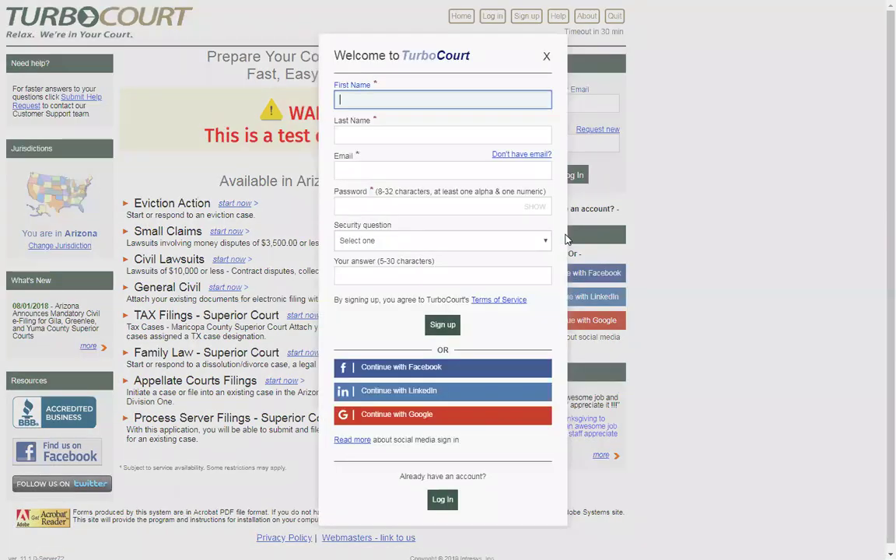
{"action": "key", "text": "Tab"}
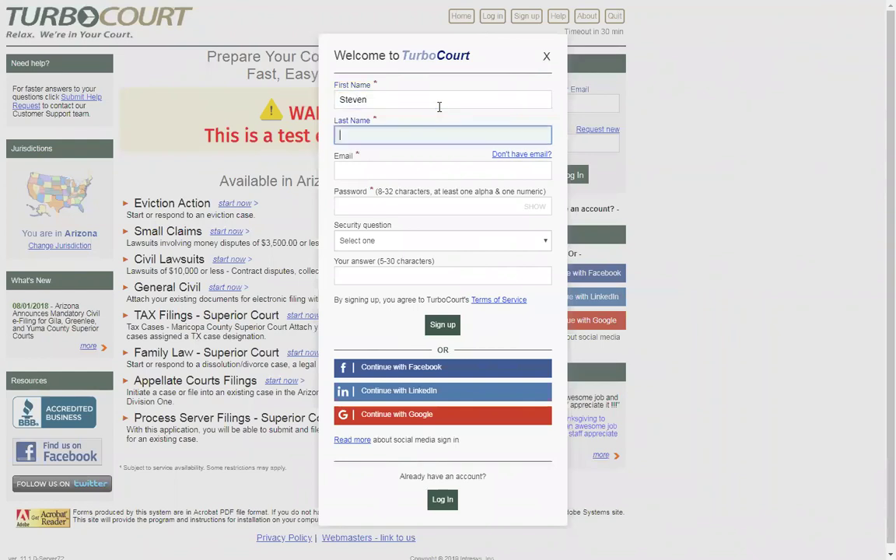
{"action": "double_click", "coordinate": [374, 122]}
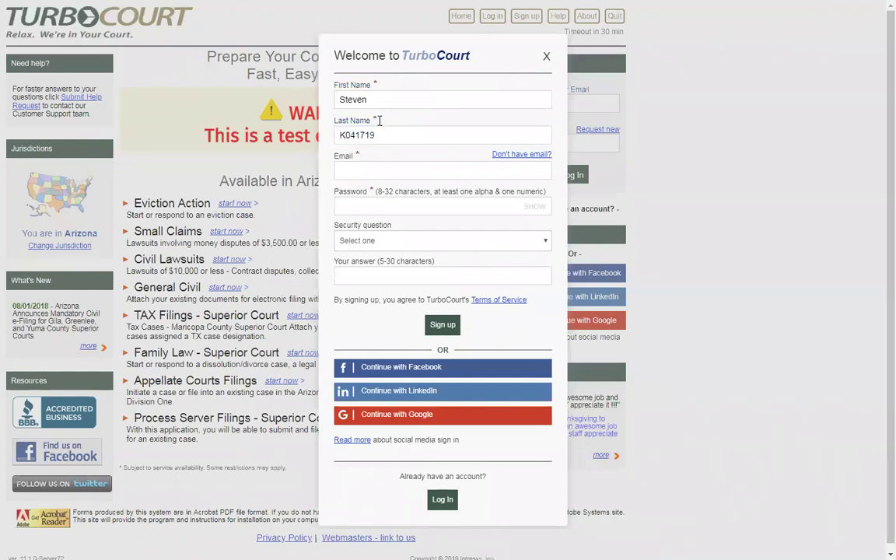
{"action": "left_click", "coordinate": [368, 165]}
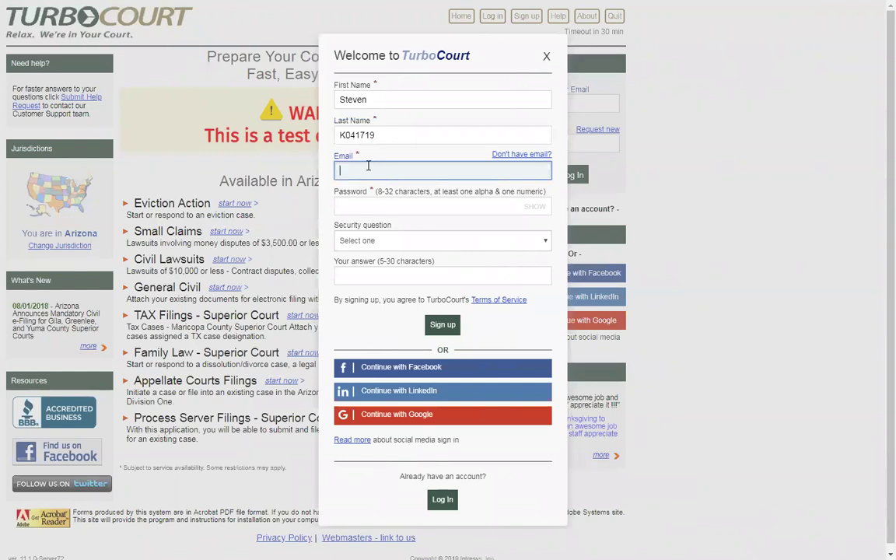
{"action": "type", "text": "steven041719@fake.com"}
{"action": "left_click", "coordinate": [363, 203]}
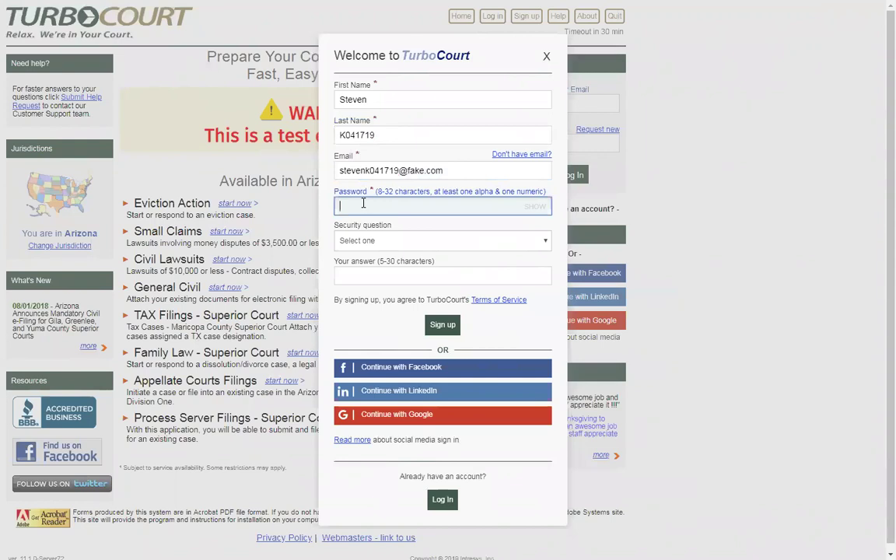
{"action": "type", "text": "*************"}
Step: Choose 'Other' as the security question, type its answer, and submit the sign-up form
{"action": "left_click", "coordinate": [504, 241]}
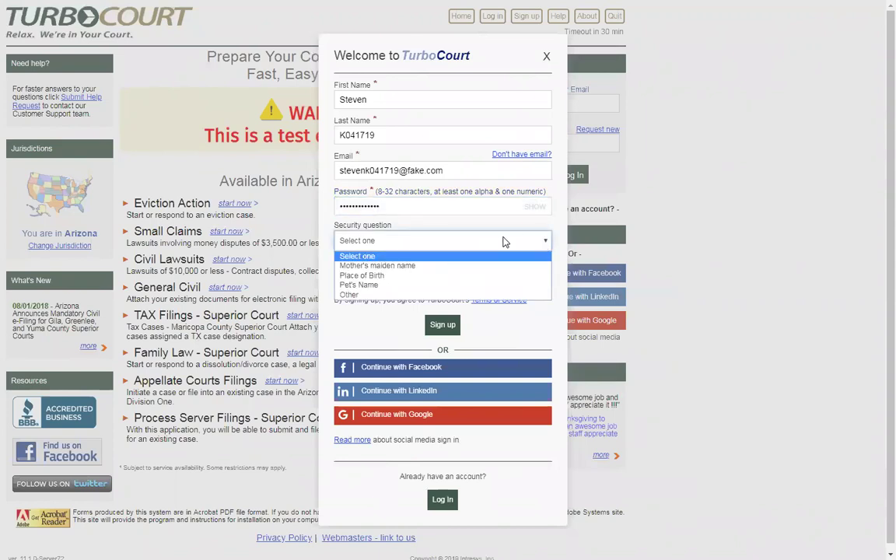
{"action": "left_click", "coordinate": [352, 295]}
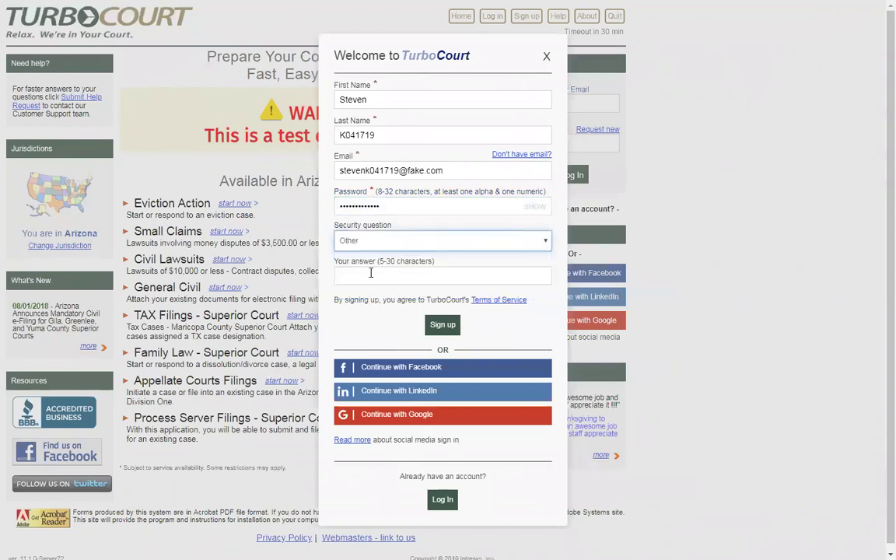
{"action": "left_click", "coordinate": [374, 276]}
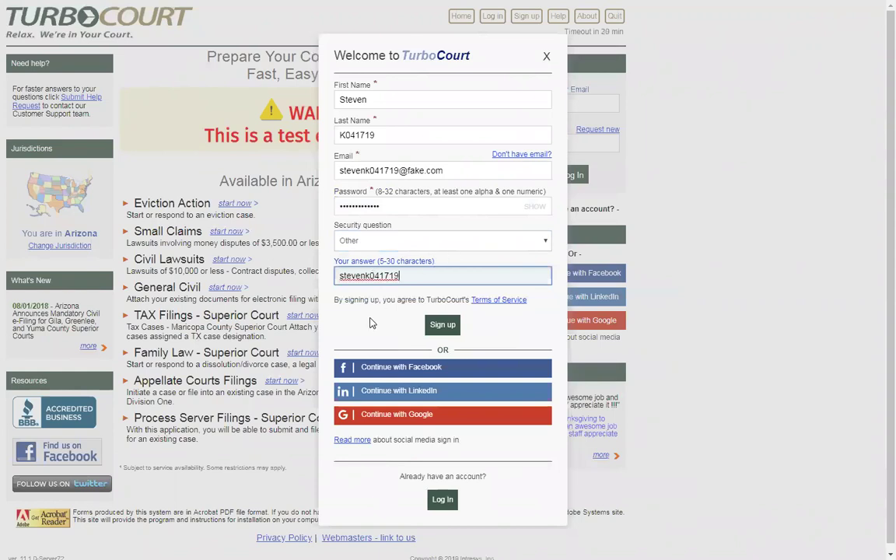
{"action": "left_click", "coordinate": [442, 326]}
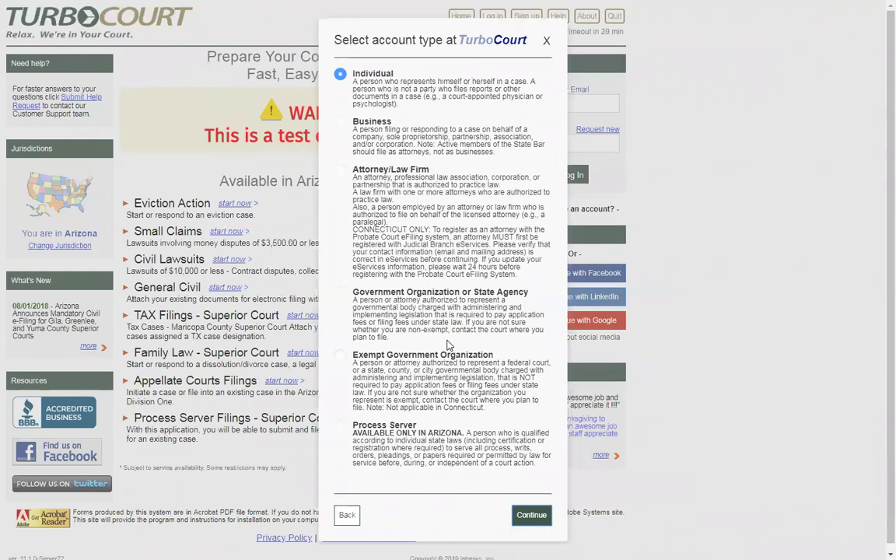
Step: Choose the Attorney/Law Firm account type and name the firm 'Johnson and Williams, PLLC'
{"action": "left_click", "coordinate": [341, 173]}
{"action": "left_click", "coordinate": [530, 517]}
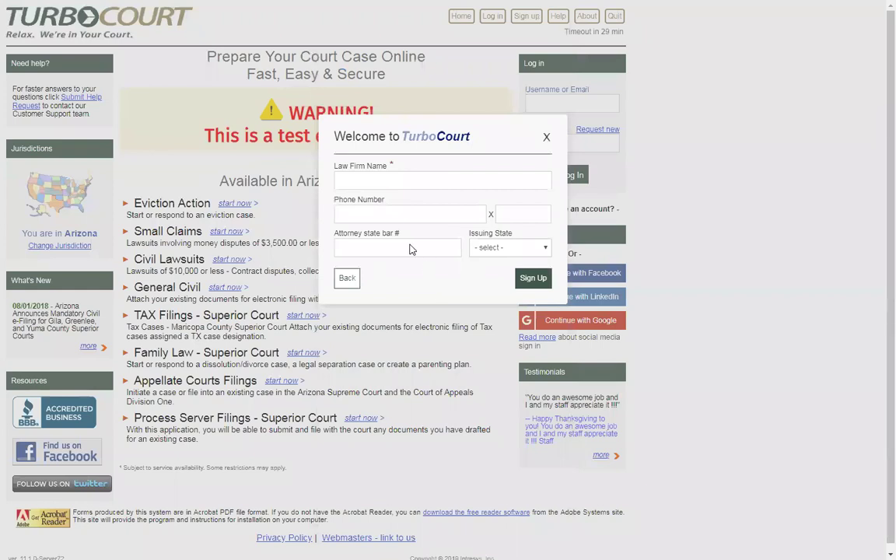
{"action": "left_click", "coordinate": [377, 178]}
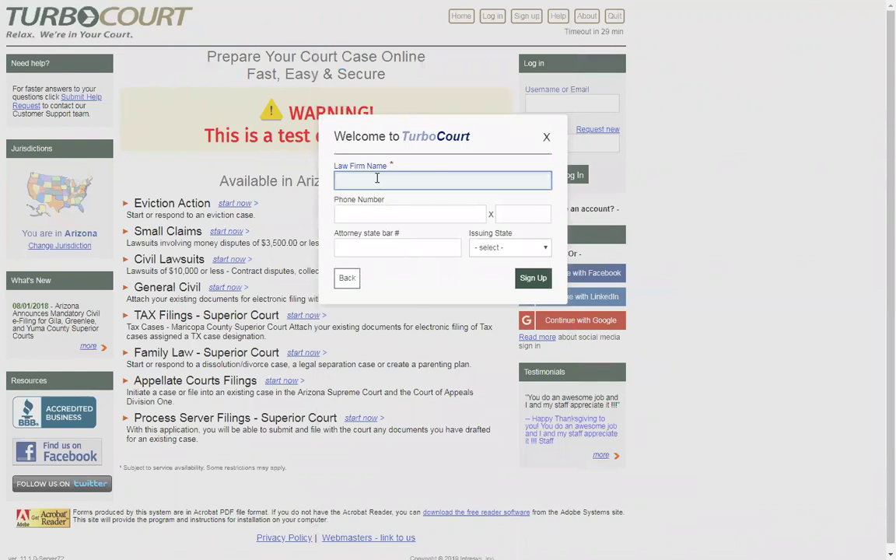
{"action": "type", "text": "Johnson and Williams, PLLC"}
Step: Confirm the law firm sign-up to create and log into the account, then go to My profile
{"action": "left_click", "coordinate": [532, 280]}
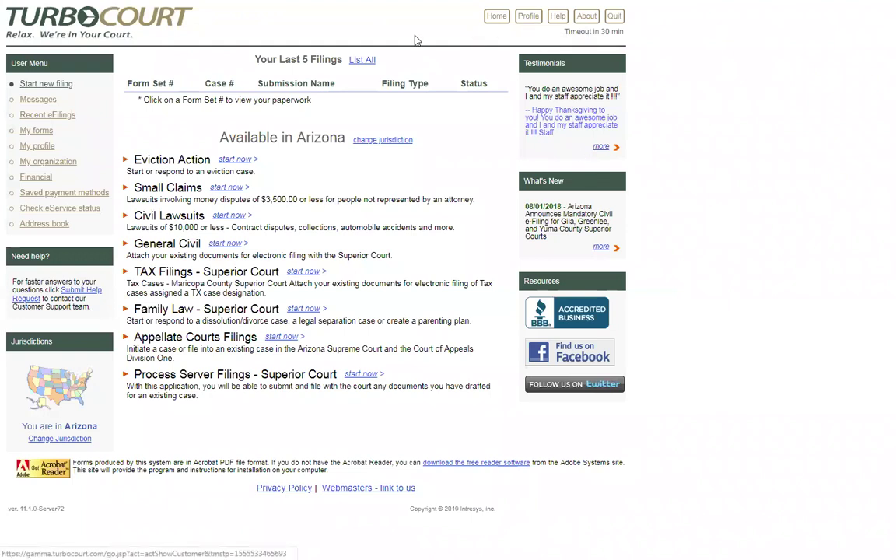
{"action": "left_click", "coordinate": [41, 147]}
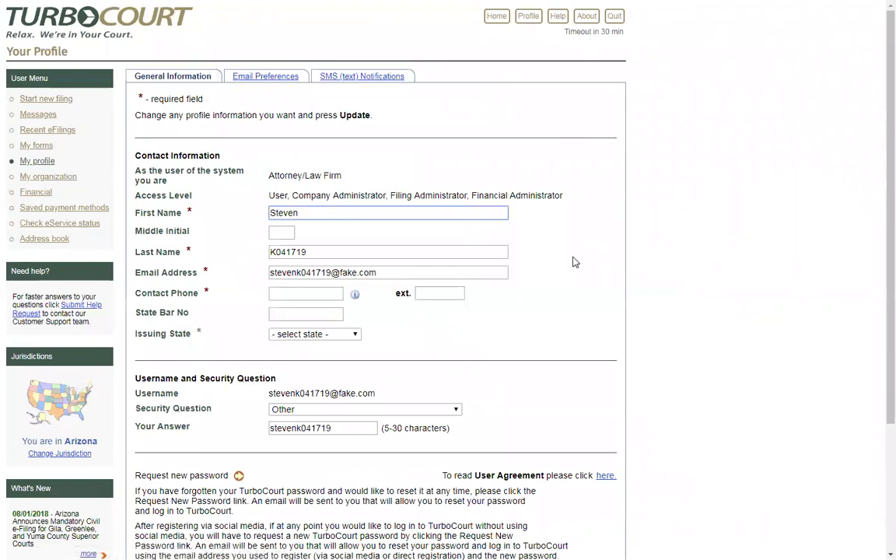
Step: Highlight the Attorney/Law Firm account type and the User access level on the General Information tab
{"action": "left_click_drag", "start_coordinate": [343, 176], "coordinate": [256, 175]}
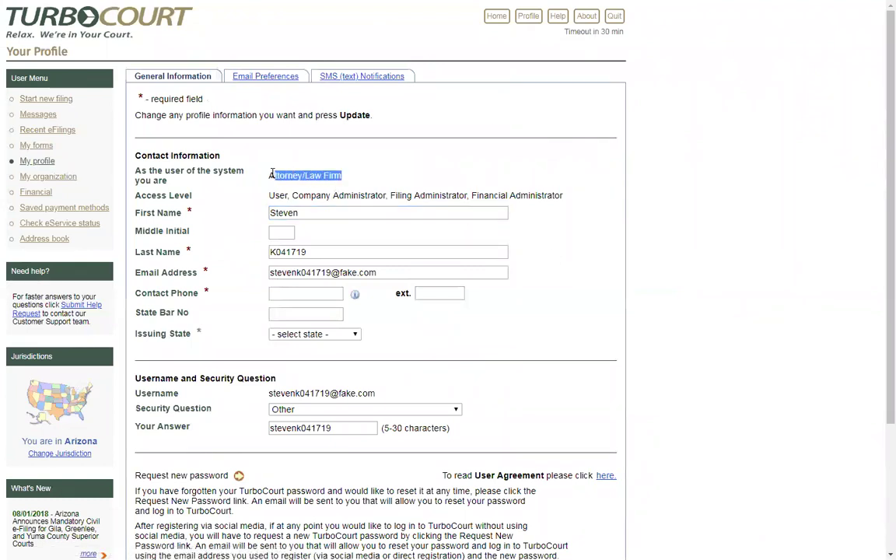
{"action": "left_click", "coordinate": [362, 173]}
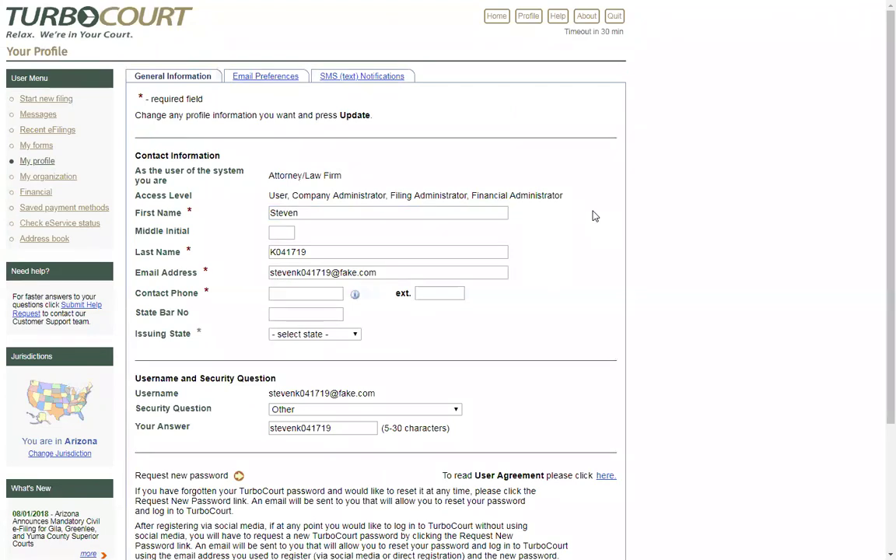
{"action": "double_click", "coordinate": [274, 195]}
{"action": "left_click", "coordinate": [250, 200]}
Step: Enter the contact phone number, leave Issuing State unselected, and update the profile
{"action": "left_click", "coordinate": [287, 293]}
{"action": "type", "text": "800-555-1212"}
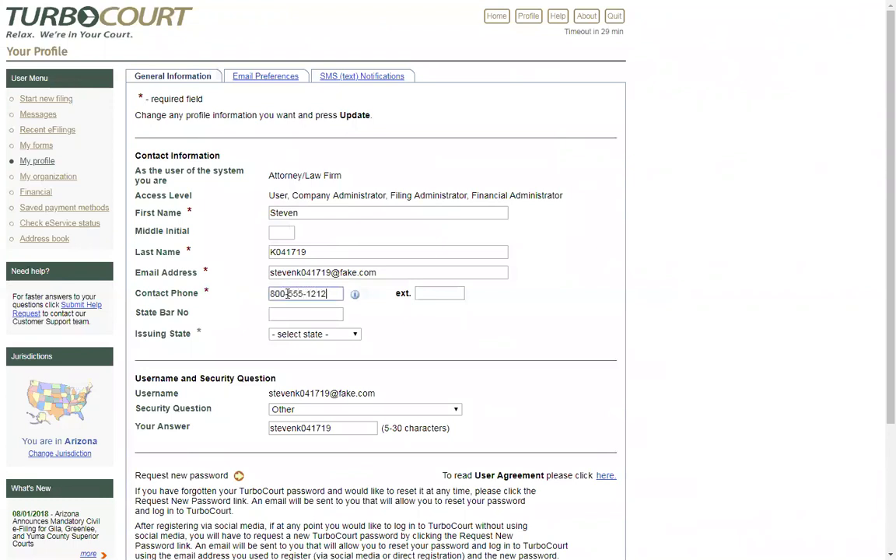
{"action": "left_click", "coordinate": [362, 317]}
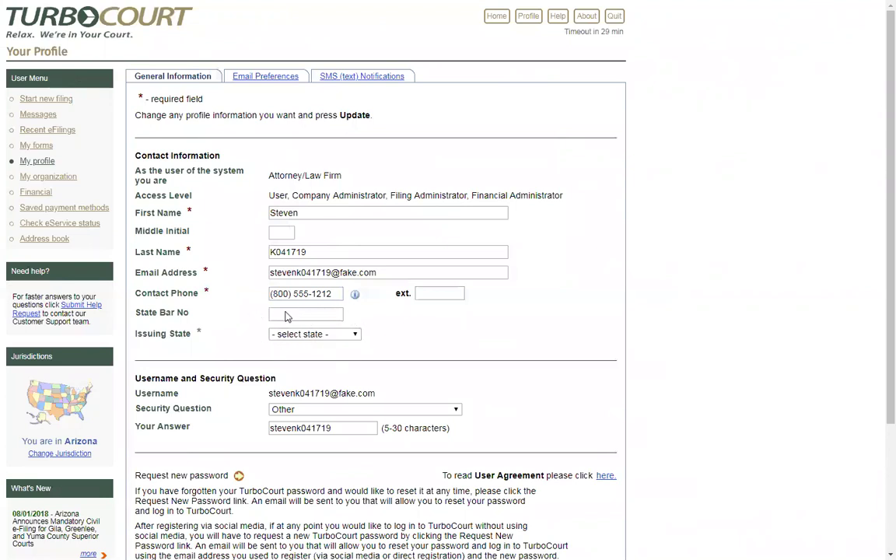
{"action": "left_click", "coordinate": [356, 336]}
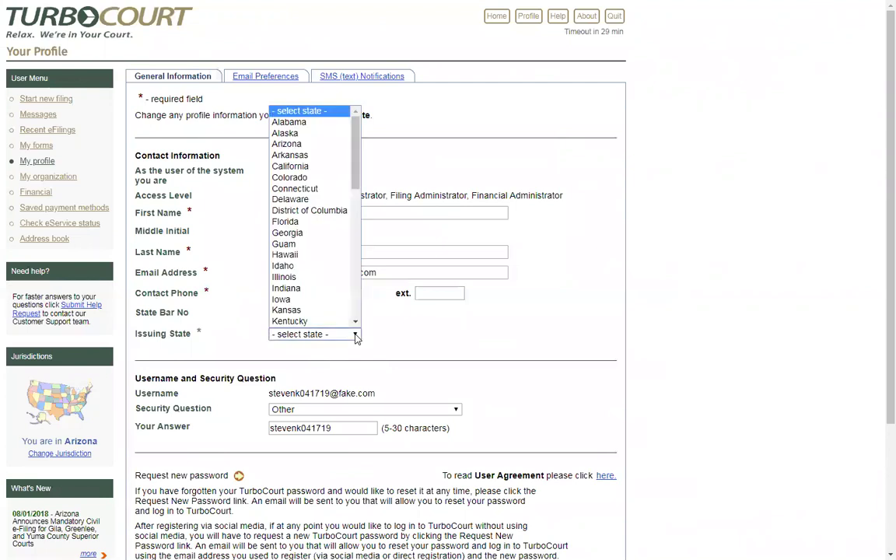
{"action": "left_click", "coordinate": [355, 336]}
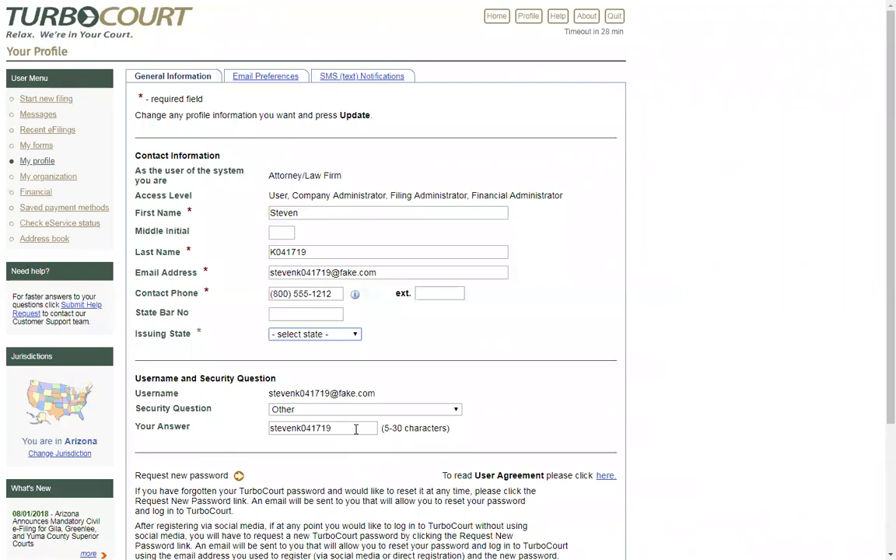
{"action": "scroll", "coordinate": [358, 428], "scroll_direction": "down", "scroll_amount": 3}
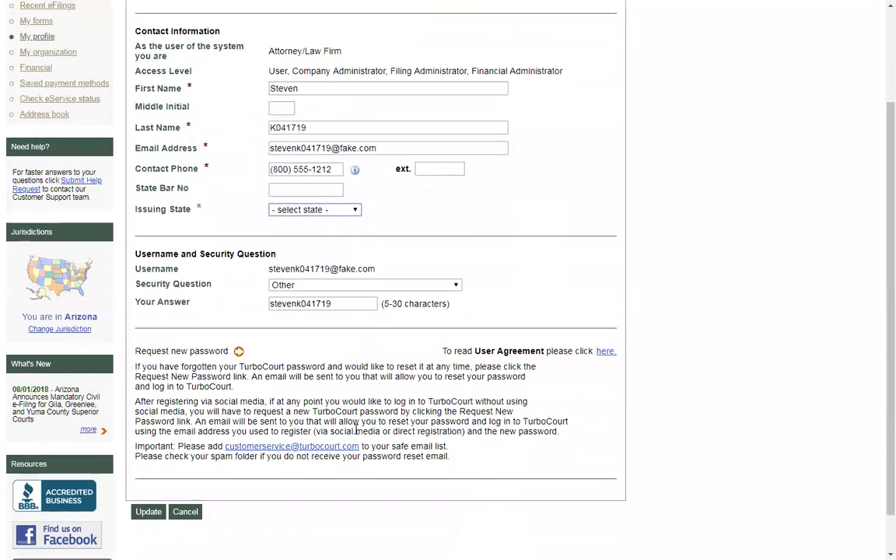
{"action": "left_click", "coordinate": [148, 512]}
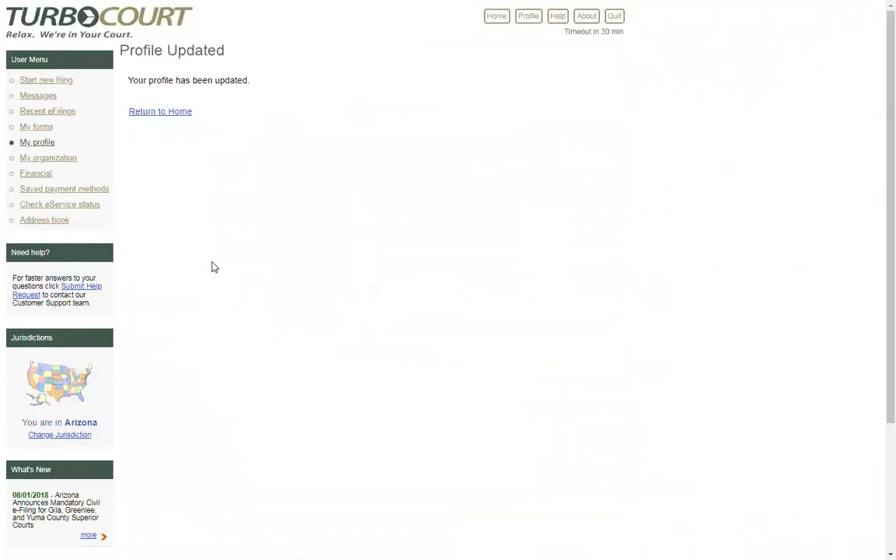
Step: From My profile, request a new password so reset instructions are e-mailed
{"action": "left_click", "coordinate": [46, 145]}
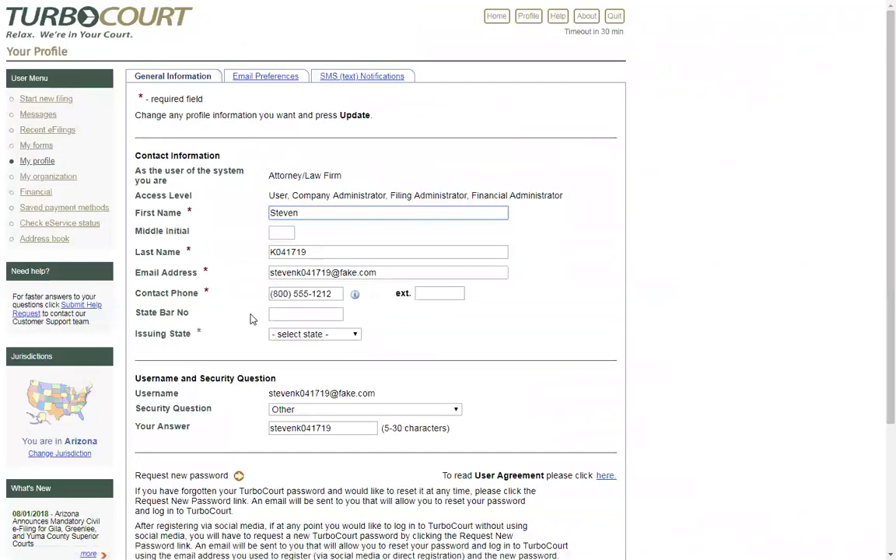
{"action": "scroll", "coordinate": [250, 319], "scroll_direction": "down", "scroll_amount": 3}
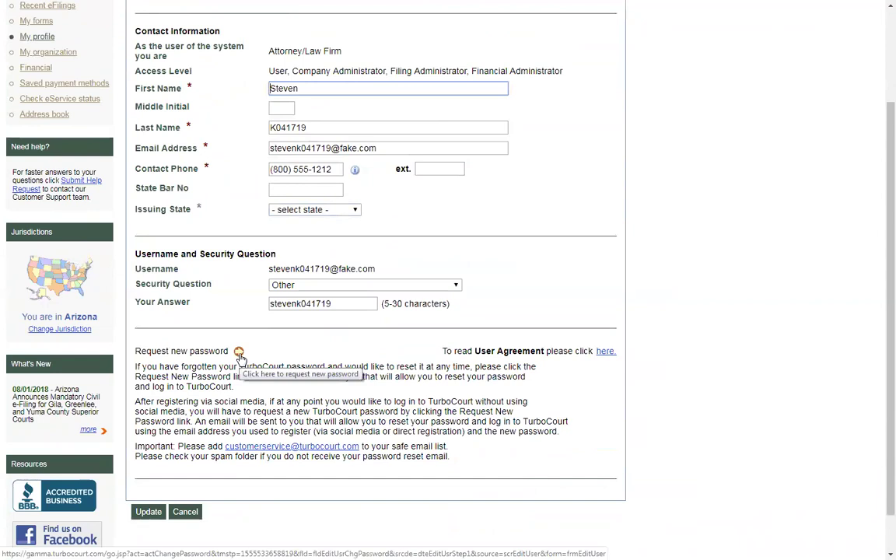
{"action": "left_click", "coordinate": [240, 354]}
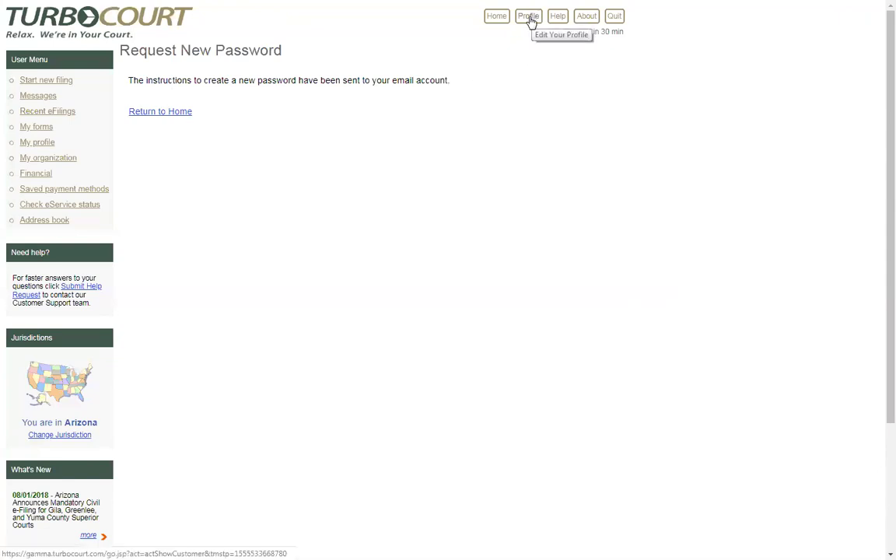
Step: Reopen the profile, scroll through General Information, and highlight the Company Administrator access level
{"action": "left_click", "coordinate": [530, 18]}
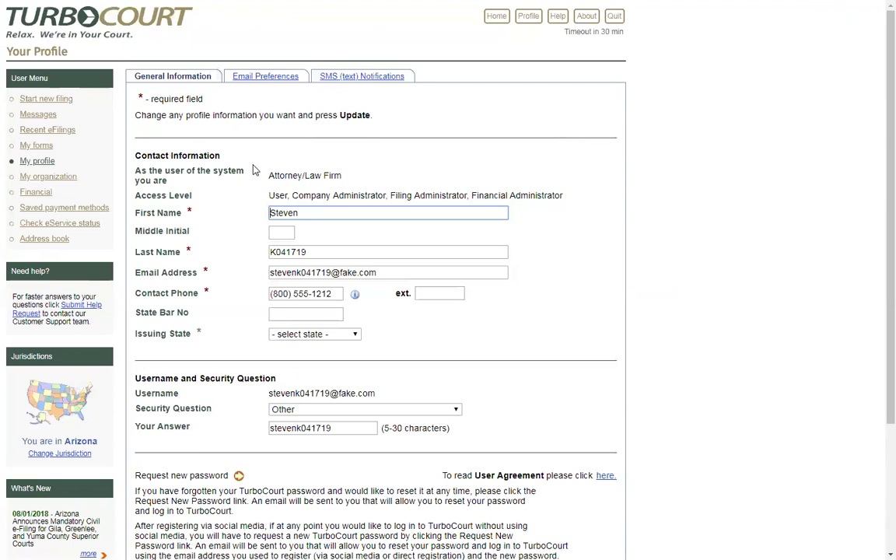
{"action": "scroll", "coordinate": [218, 296], "scroll_direction": "down", "scroll_amount": 1}
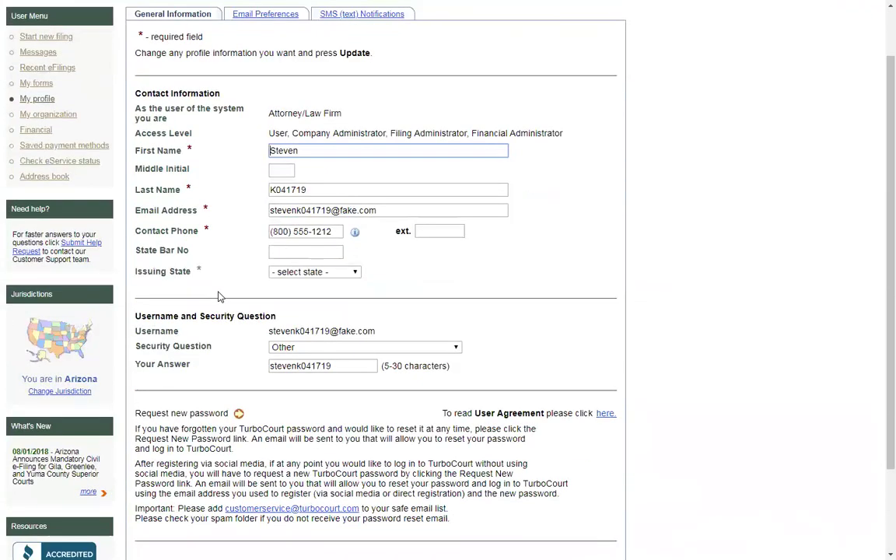
{"action": "scroll", "coordinate": [219, 297], "scroll_direction": "down", "scroll_amount": 1}
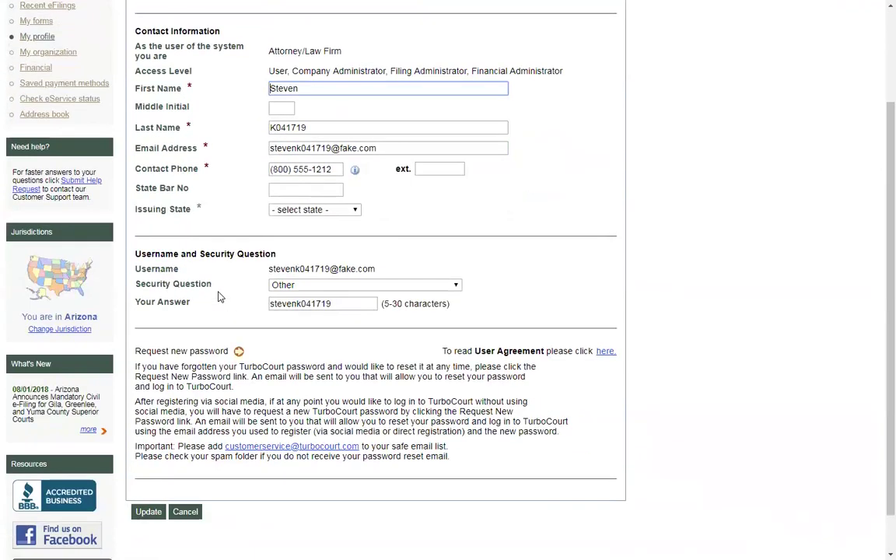
{"action": "scroll", "coordinate": [219, 296], "scroll_direction": "up", "scroll_amount": 2}
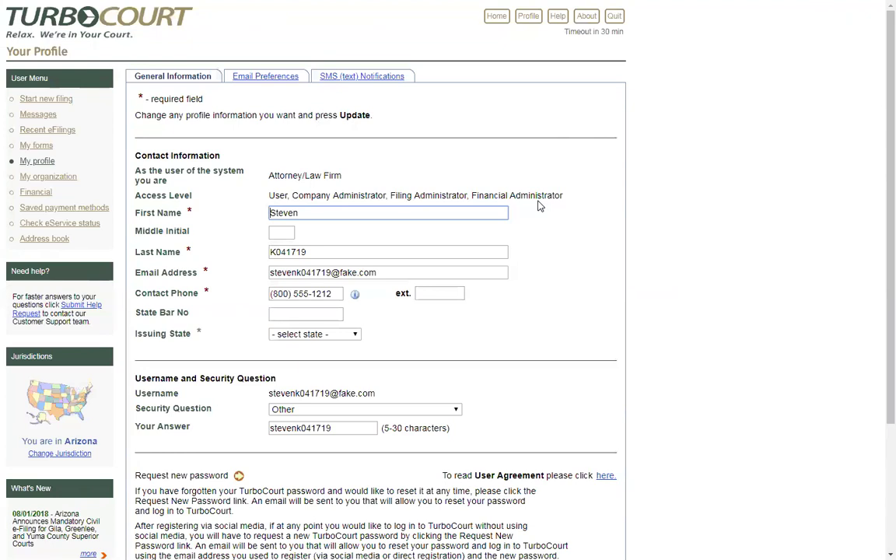
{"action": "left_click", "coordinate": [387, 196]}
{"action": "left_click_drag", "start_coordinate": [386, 195], "coordinate": [294, 194]}
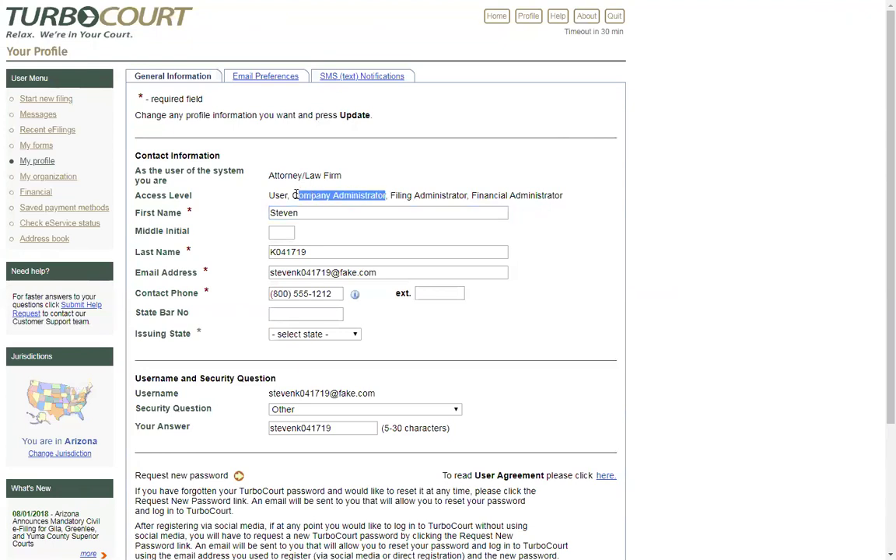
{"action": "left_click", "coordinate": [347, 211]}
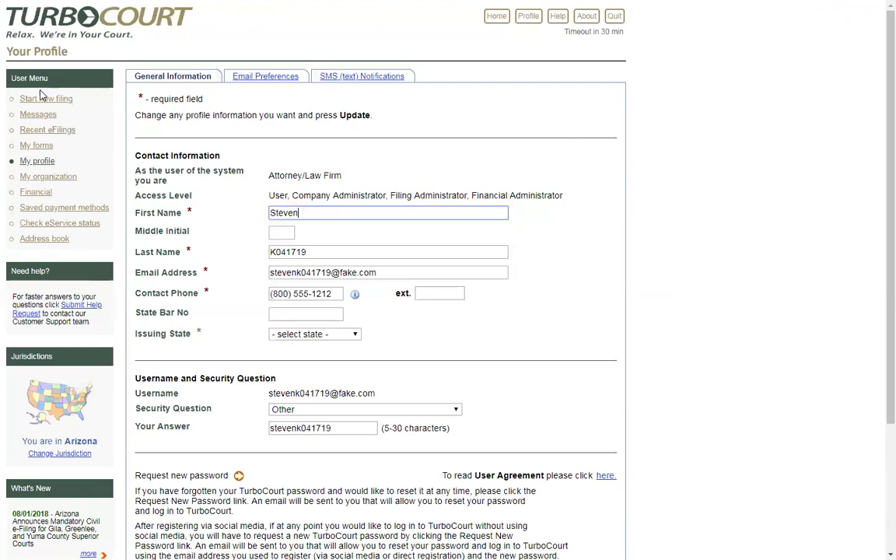
Step: View the firm's accounts on My organization, then quit the session
{"action": "left_click", "coordinate": [48, 176]}
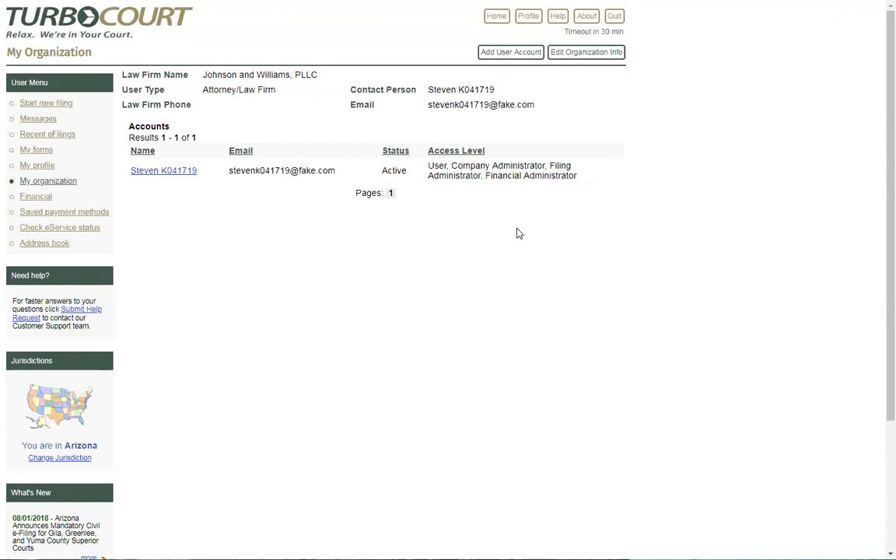
{"action": "left_click", "coordinate": [614, 20]}
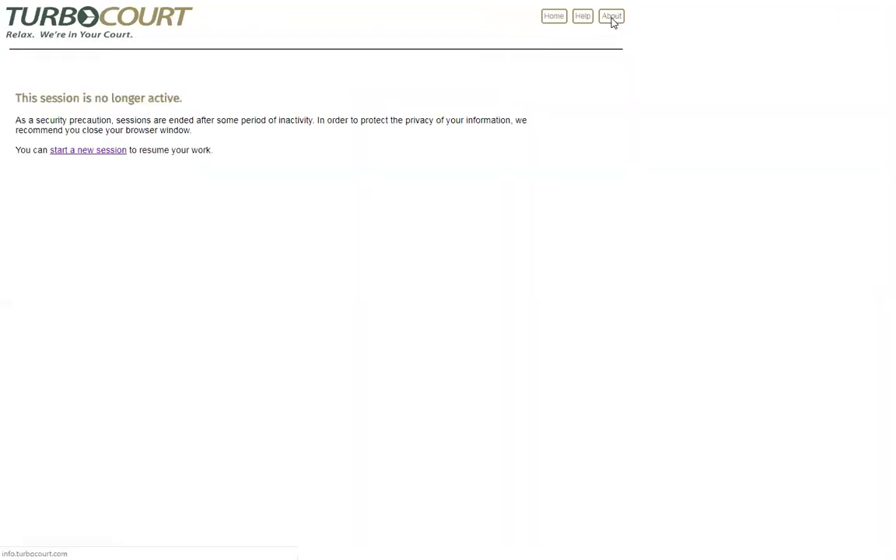
Step: Start a new session, select the username field, then choose LinkedIn sign-in instead
{"action": "left_click", "coordinate": [91, 153]}
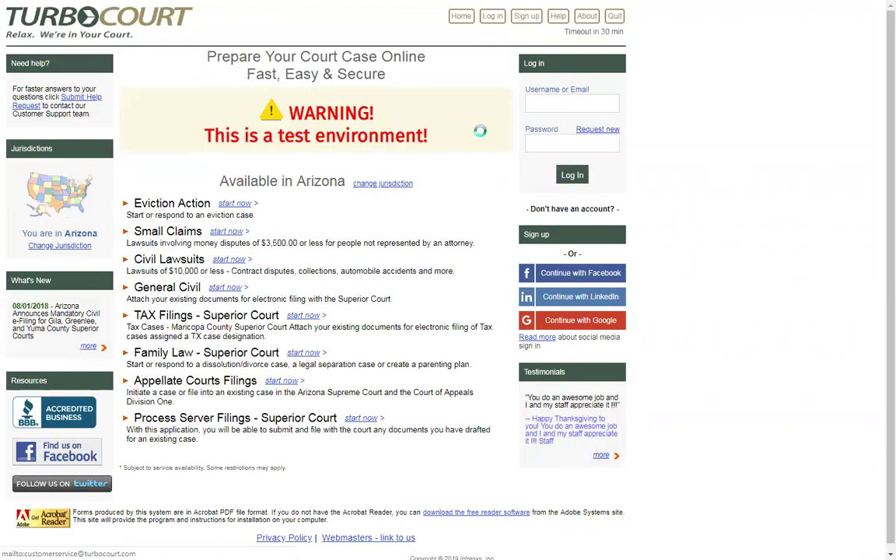
{"action": "left_click", "coordinate": [567, 112]}
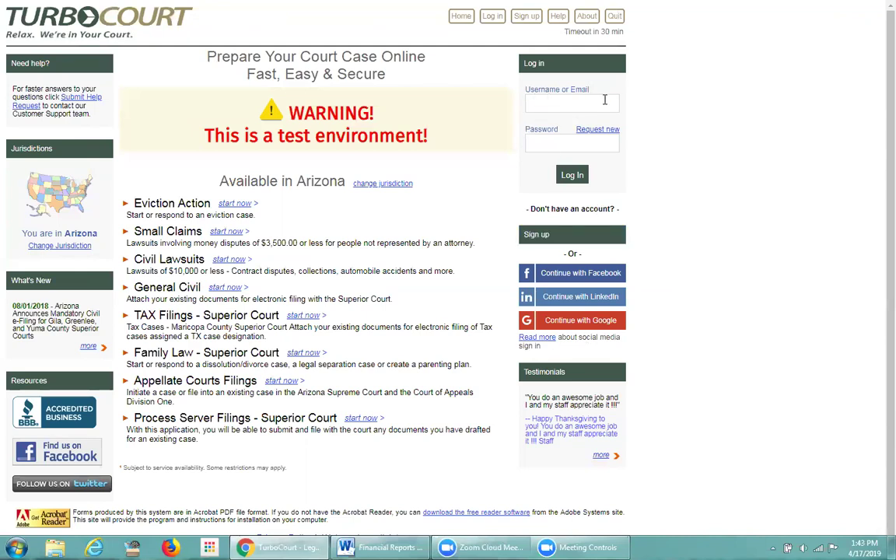
{"action": "left_click", "coordinate": [604, 298]}
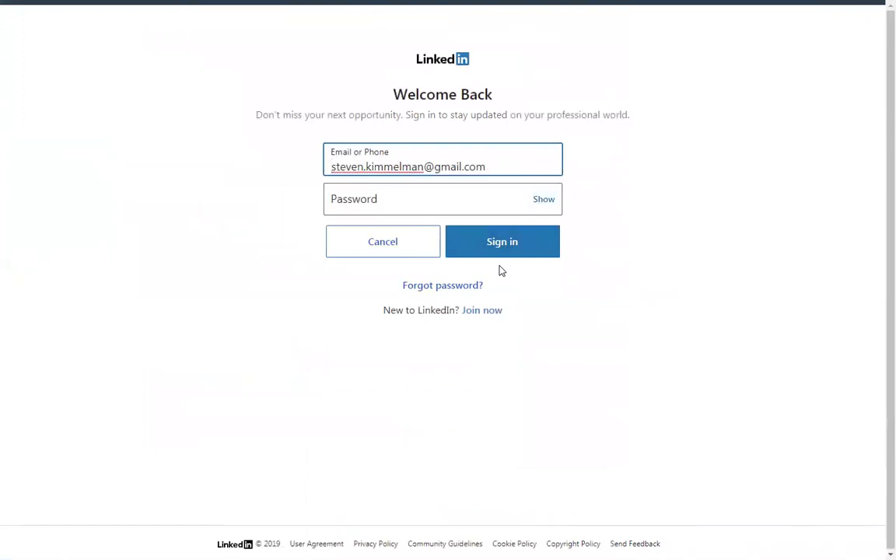
{"action": "key", "text": "alt+Left"}
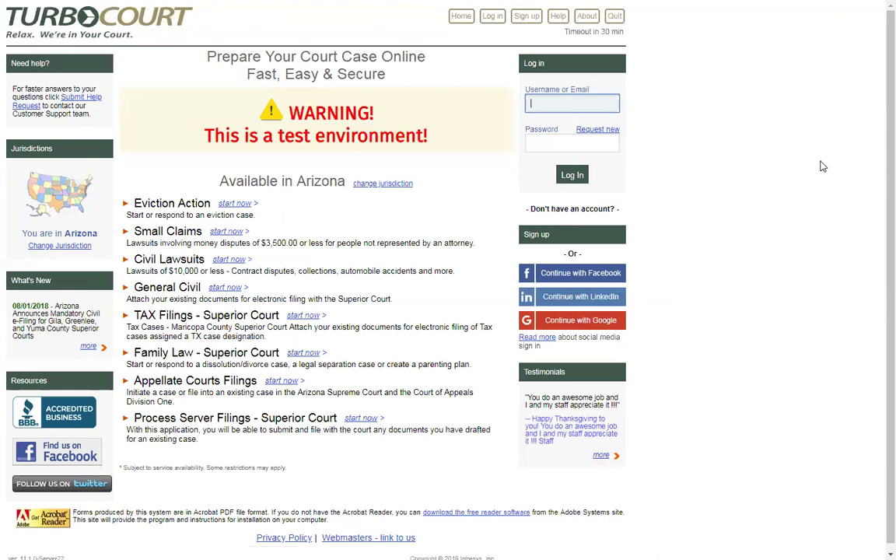
Step: Log in with the administrator's username and password, then open the firm's organization page
{"action": "type", "text": "attorneydonna"}
{"action": "key", "text": "Tab"}
{"action": "type", "text": "•••••"}
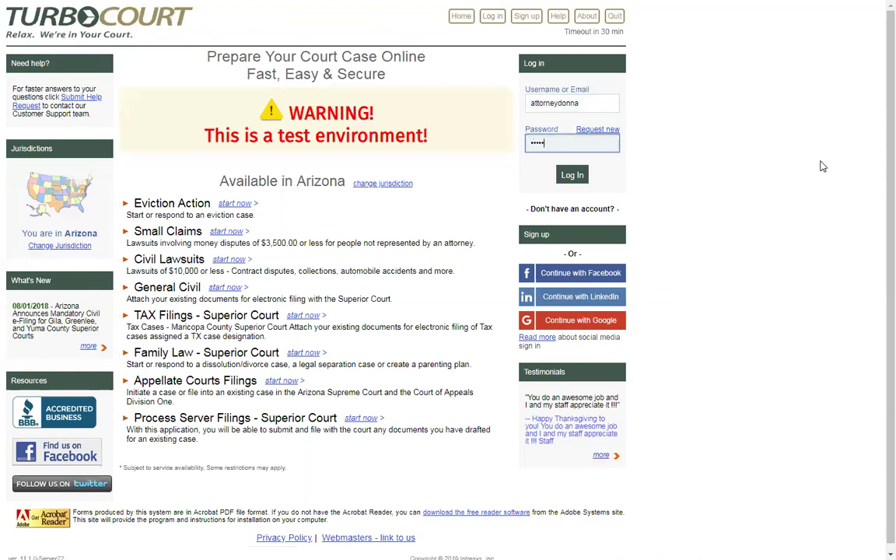
{"action": "type", "text": "•••••••••••"}
{"action": "left_click", "coordinate": [572, 177]}
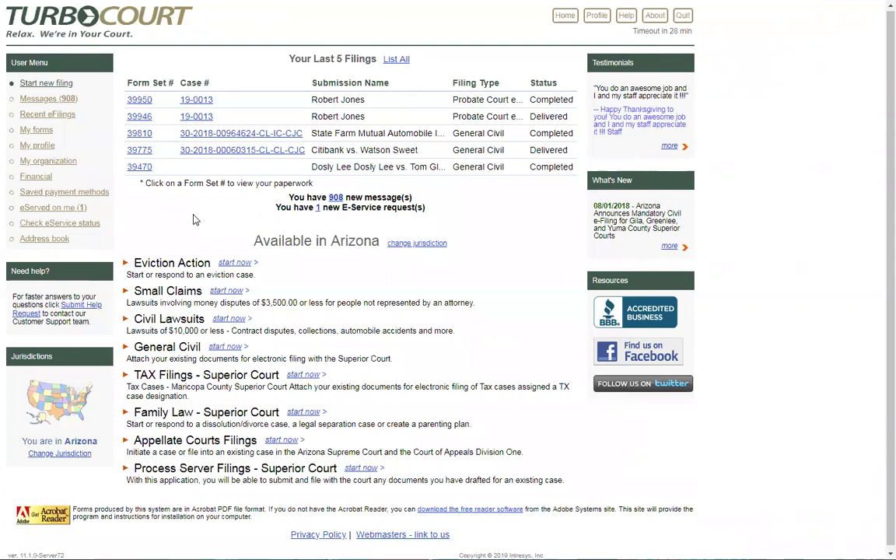
{"action": "left_click", "coordinate": [49, 165]}
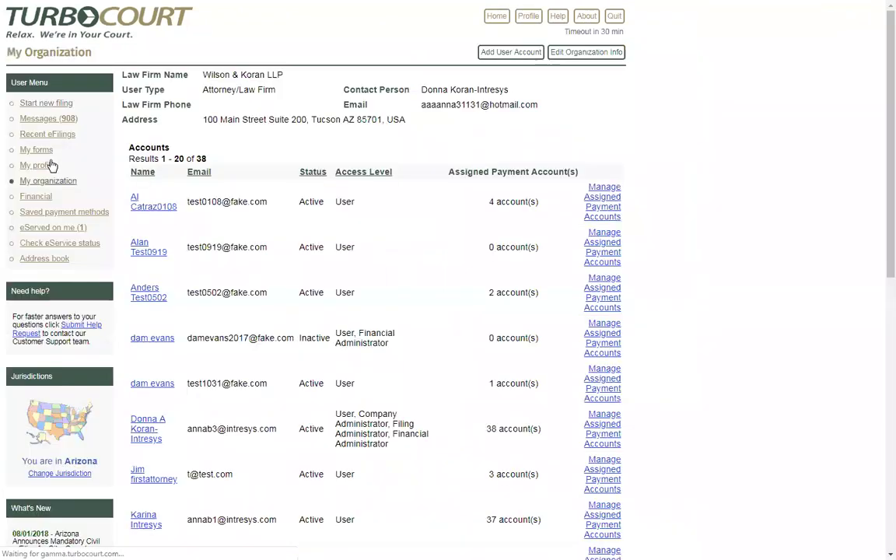
{"action": "left_click_drag", "start_coordinate": [207, 159], "coordinate": [196, 160]}
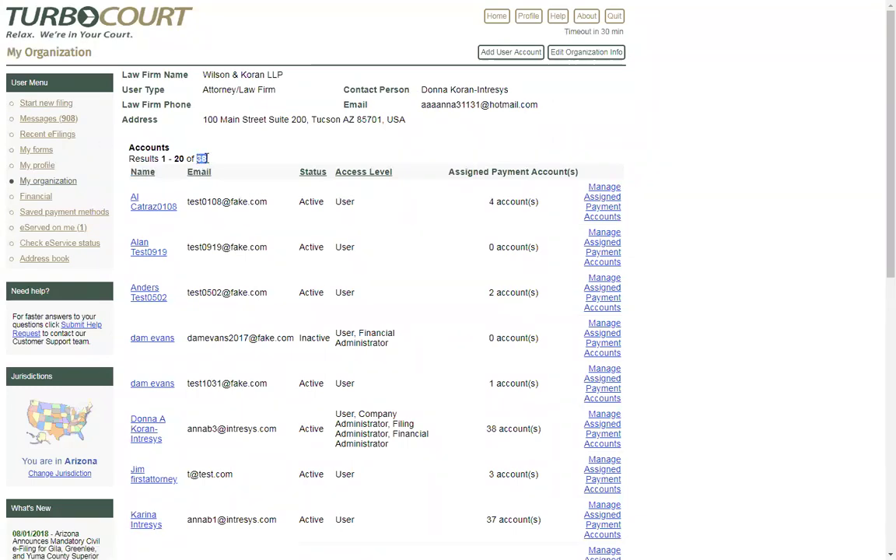
{"action": "left_click", "coordinate": [248, 148]}
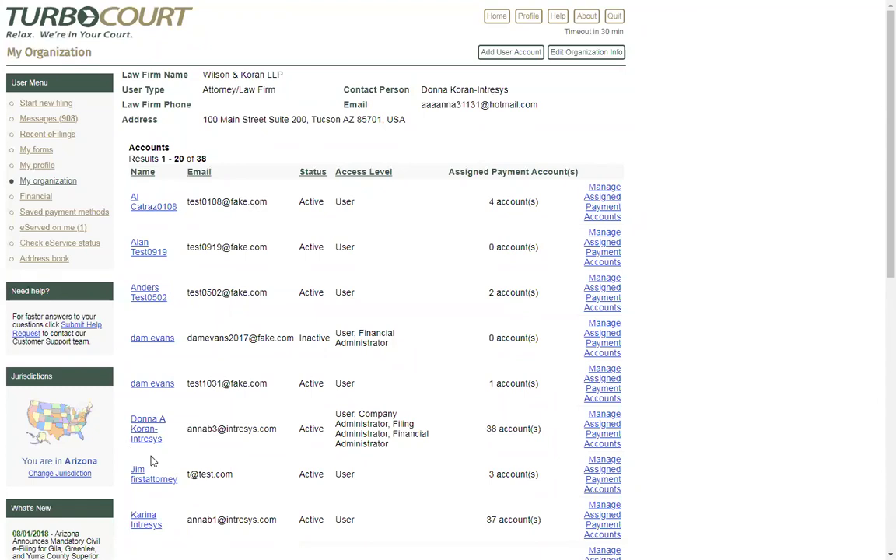
{"action": "scroll", "coordinate": [218, 465], "scroll_direction": "down", "scroll_amount": 2}
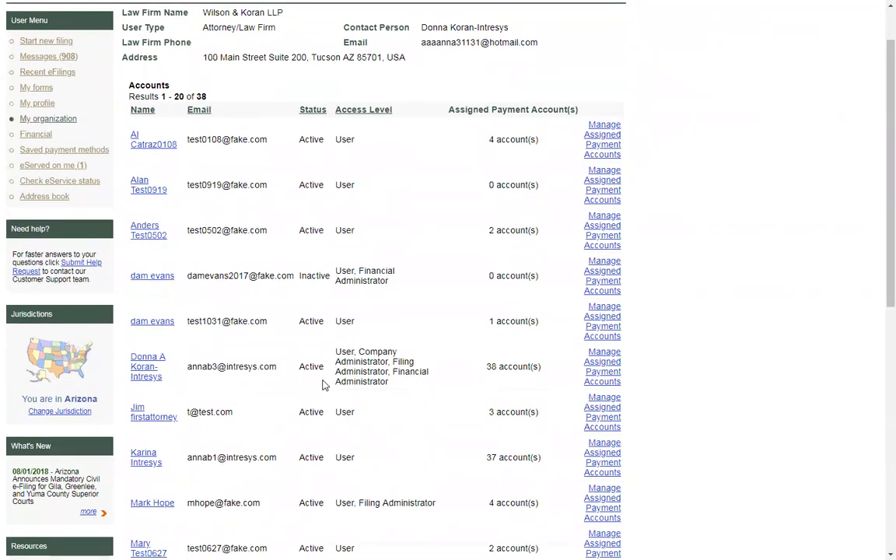
{"action": "scroll", "coordinate": [412, 400], "scroll_direction": "up", "scroll_amount": 2}
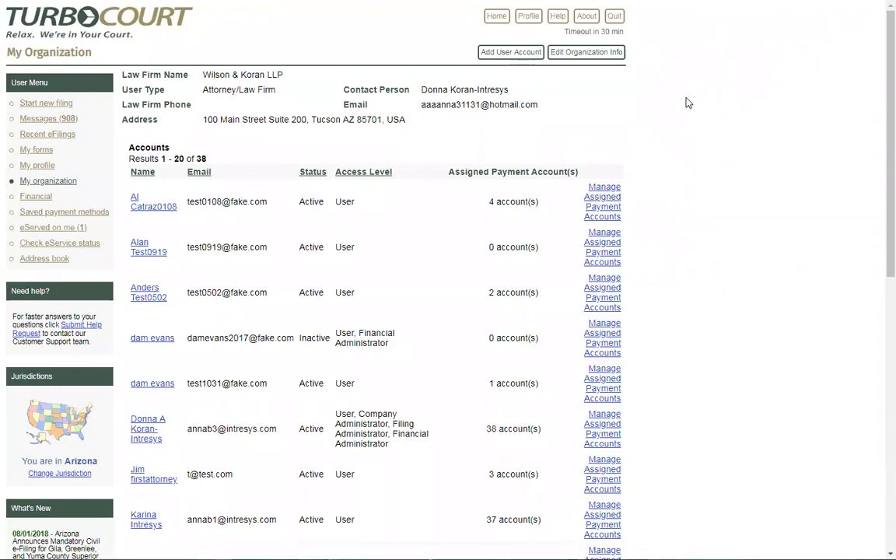
Step: Open the Edit Organization Info form and start on the courtesy Notifications Inbox field
{"action": "left_click", "coordinate": [582, 56]}
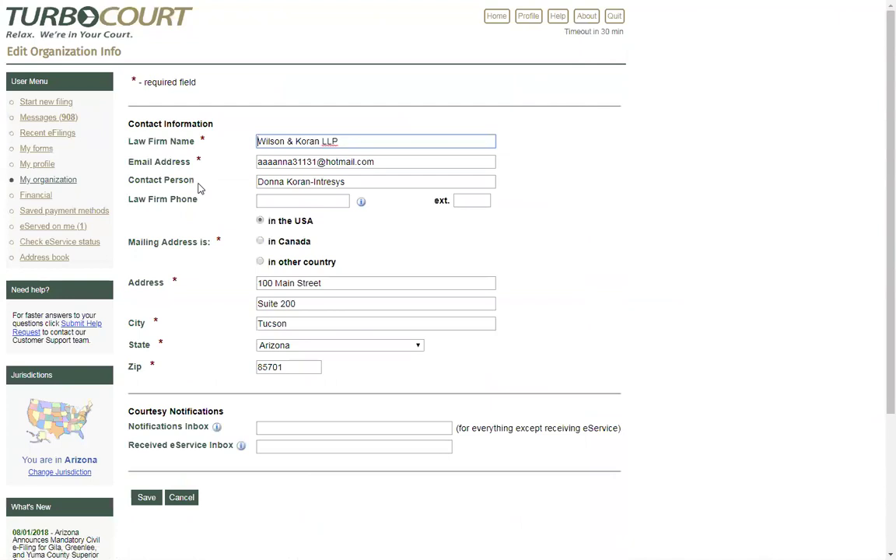
{"action": "left_click", "coordinate": [183, 119]}
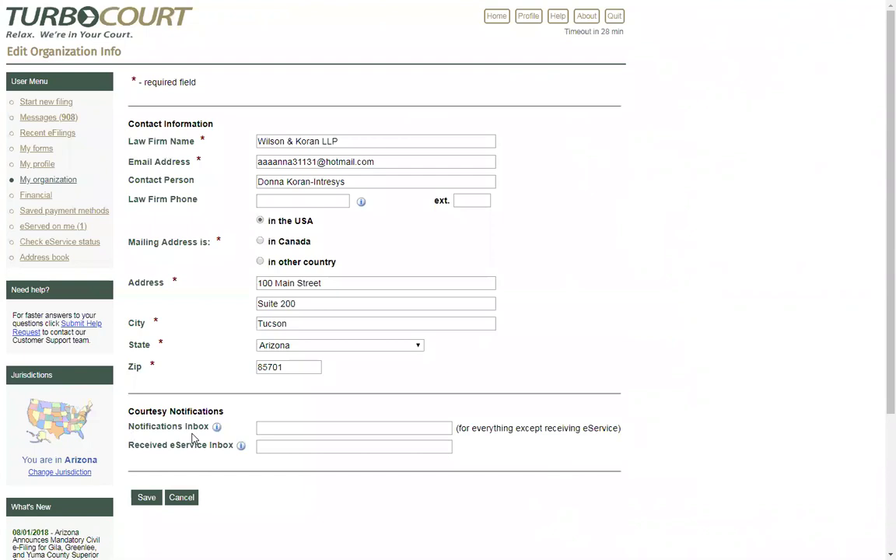
{"action": "left_click", "coordinate": [260, 427]}
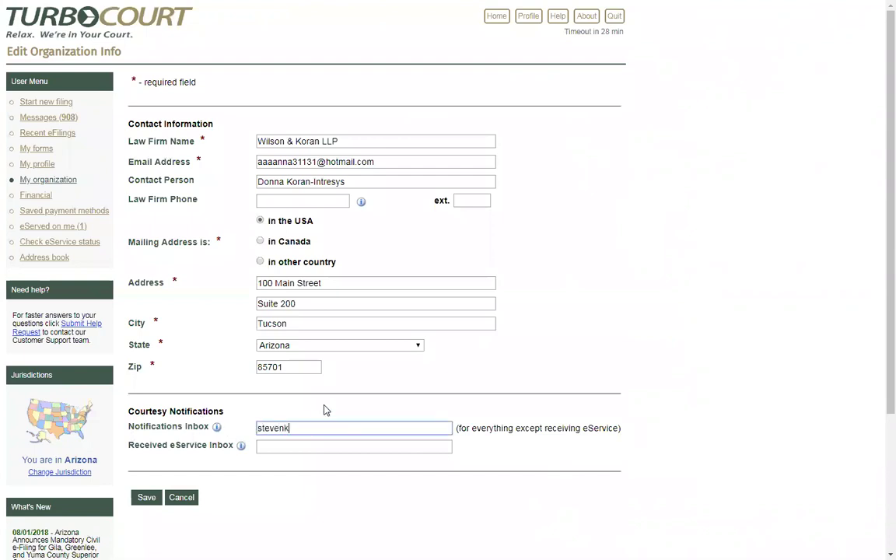
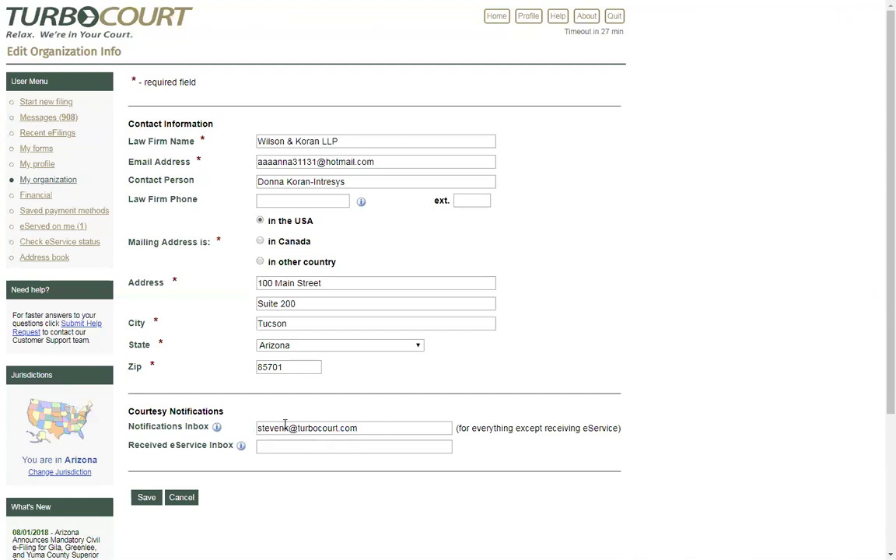
Step: Enter a firm-wide Notifications Inbox address, correcting its user name and switching the domain to ourlawfirm.com
{"action": "left_click_drag", "start_coordinate": [291, 428], "coordinate": [252, 431]}
{"action": "type", "text": "turbocourtfilings"}
{"action": "key", "text": "Right"}
{"action": "key", "text": "ctrl+shift+Right"}
{"action": "type", "text": "ail"}
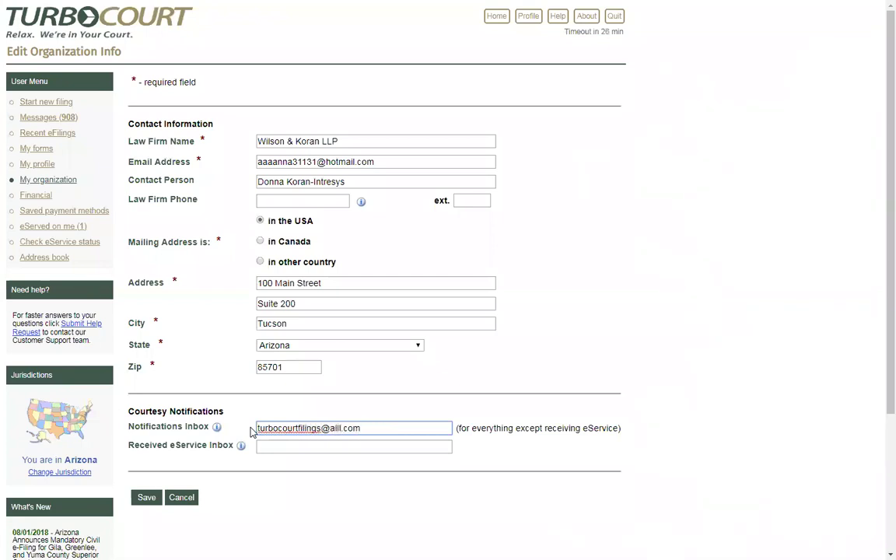
{"action": "key", "text": "BackSpace"}
{"action": "key", "text": "BackSpace"}
{"action": "key", "text": "BackSpace"}
{"action": "type", "text": "ourlawfirm"}
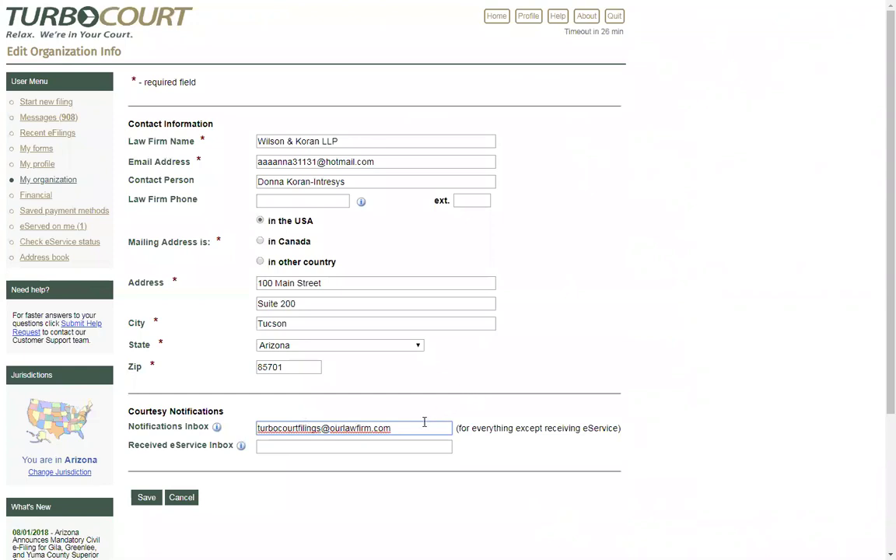
{"action": "left_click", "coordinate": [414, 430]}
Step: View the Notifications Inbox help explanation, then close it
{"action": "left_click", "coordinate": [217, 429]}
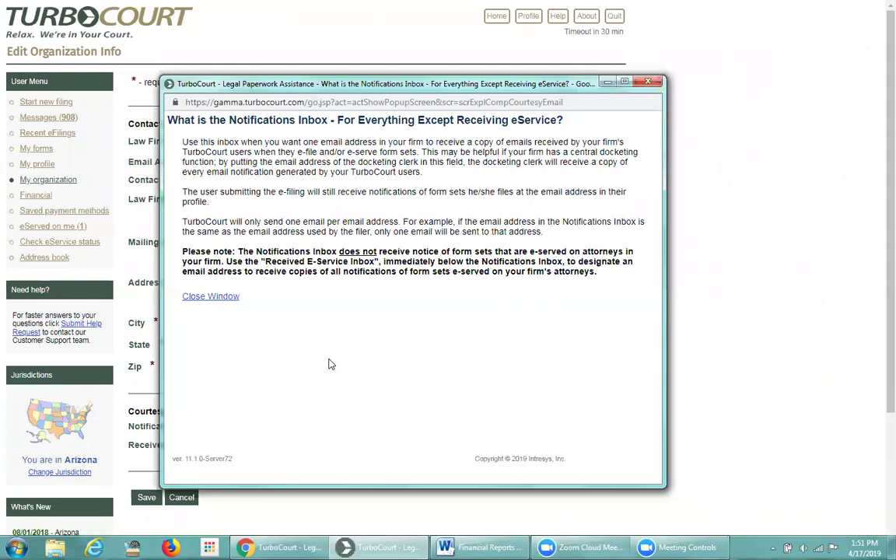
{"action": "left_click", "coordinate": [652, 84]}
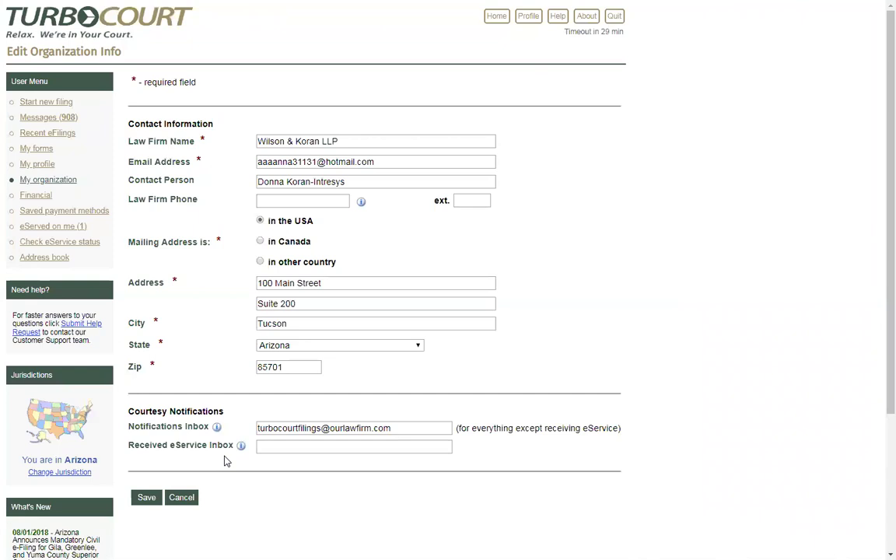
Step: Go to the Received eService Inbox field, then back into the Notifications Inbox address
{"action": "left_click", "coordinate": [259, 448]}
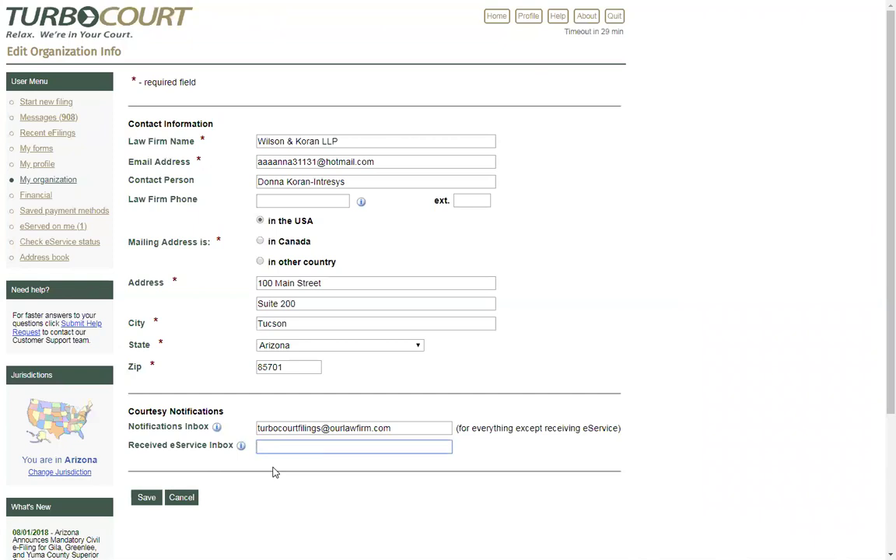
{"action": "left_click", "coordinate": [412, 424]}
Step: Copy the Notifications Inbox address into Received eService Inbox and adapt it for eService
{"action": "left_click_drag", "start_coordinate": [412, 424], "coordinate": [256, 425]}
{"action": "key", "text": "ctrl+c"}
{"action": "left_click", "coordinate": [268, 445]}
{"action": "key", "text": "ctrl+v"}
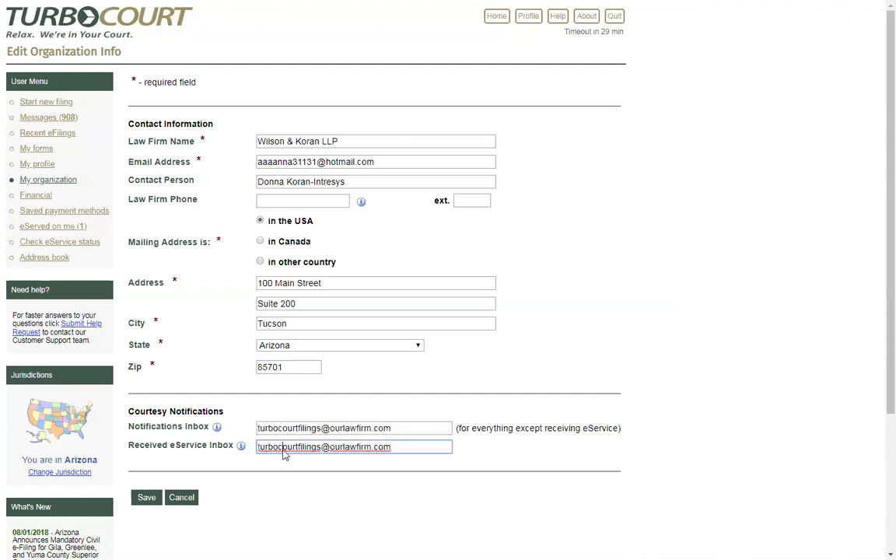
{"action": "key", "text": "Delete"}
{"action": "key", "text": "Delete"}
{"action": "key", "text": "Delete"}
{"action": "key", "text": "Delete"}
{"action": "key", "text": "Delete"}
{"action": "key", "text": "Delete"}
{"action": "key", "text": "Delete"}
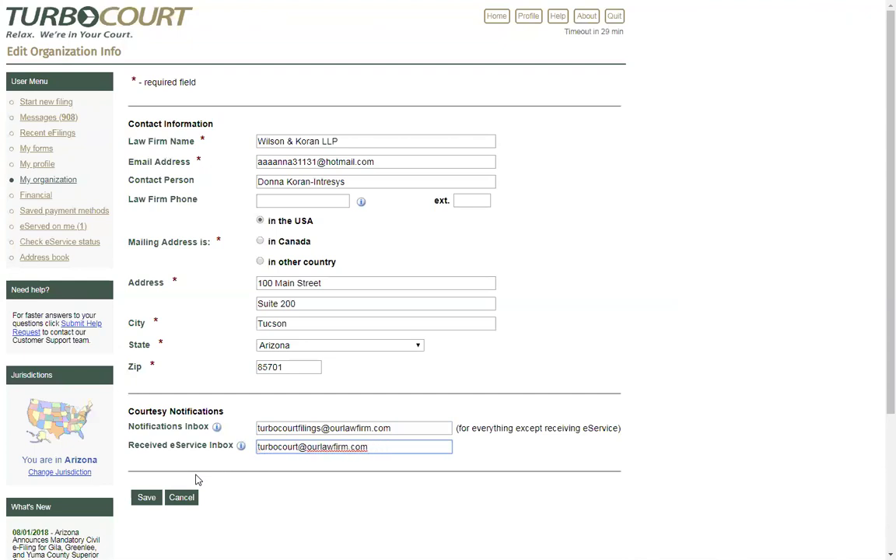
{"action": "key", "text": "Home"}
{"action": "type", "text": "az"}
{"action": "key", "text": "Right"}
{"action": "key", "text": "Right"}
{"action": "key", "text": "Right"}
{"action": "key", "text": "Right"}
{"action": "key", "text": "Right"}
{"action": "key", "text": "Right"}
{"action": "key", "text": "Right"}
{"action": "key", "text": "Right"}
{"action": "key", "text": "Right"}
{"action": "key", "text": "Right"}
{"action": "type", "text": "eserv"}
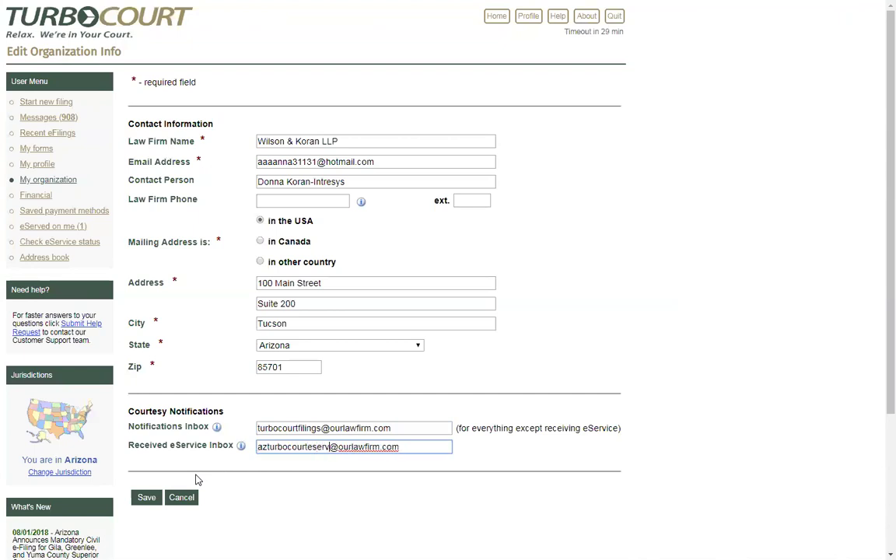
{"action": "type", "text": "ice"}
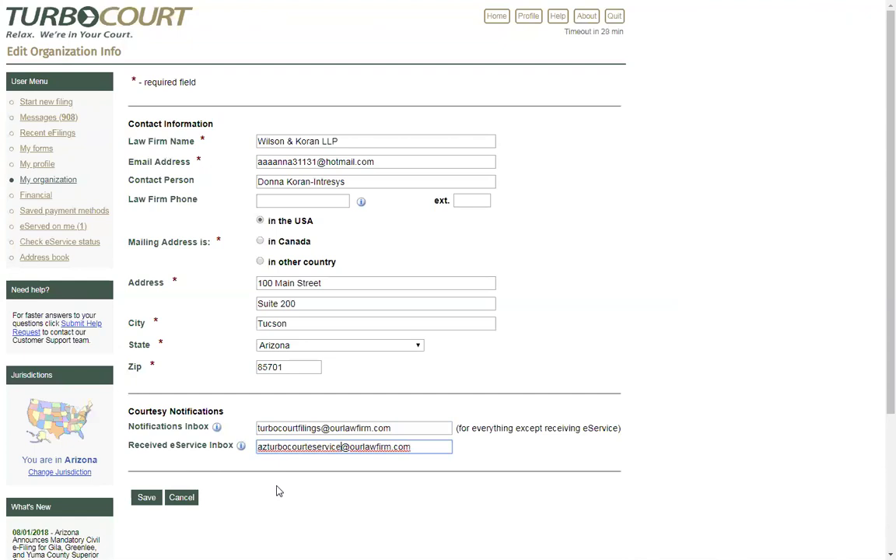
Step: Clear both courtesy inbox addresses and save the organization info
{"action": "left_click_drag", "start_coordinate": [410, 447], "coordinate": [259, 446]}
{"action": "key", "text": "BackSpace"}
{"action": "left_click_drag", "start_coordinate": [392, 428], "coordinate": [257, 425]}
{"action": "key", "text": "BackSpace"}
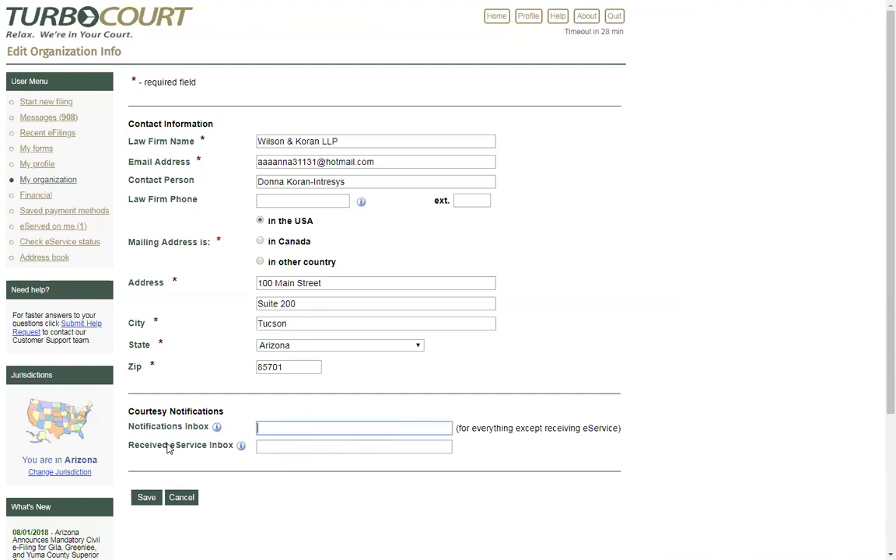
{"action": "left_click", "coordinate": [146, 500]}
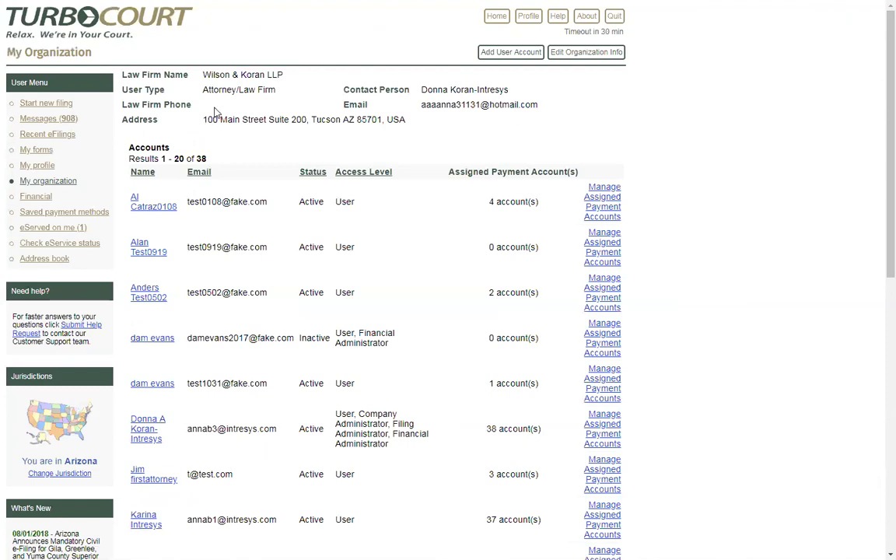
Step: Check the firm's 38-account total and start adding a new user account
{"action": "double_click", "coordinate": [201, 159]}
{"action": "left_click", "coordinate": [240, 152]}
{"action": "left_click", "coordinate": [516, 68]}
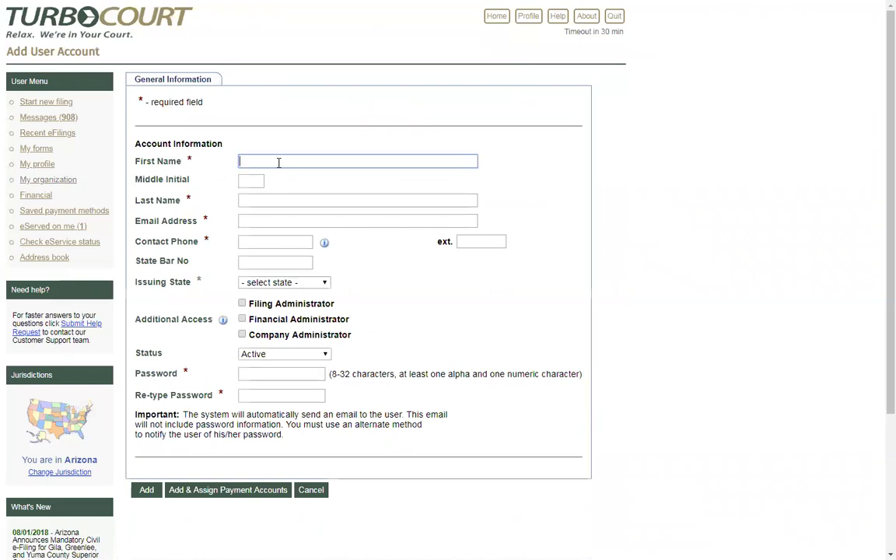
Step: Fill in the new user's first and last name, e-mail address and contact phone number
{"action": "type", "text": "Zelig"}
{"action": "key", "text": "Tab"}
{"action": "key", "text": "Tab"}
{"action": "type", "text": "Test"}
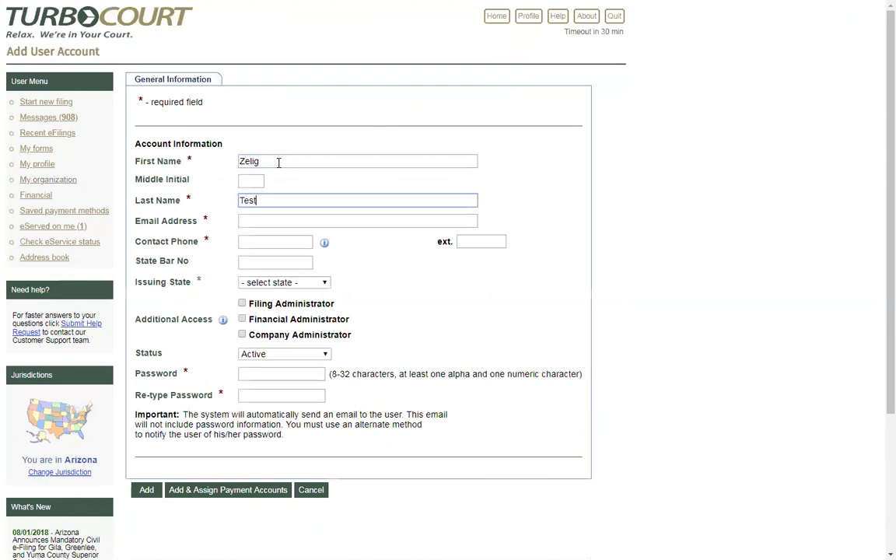
{"action": "type", "text": "041719"}
{"action": "left_click", "coordinate": [261, 221]}
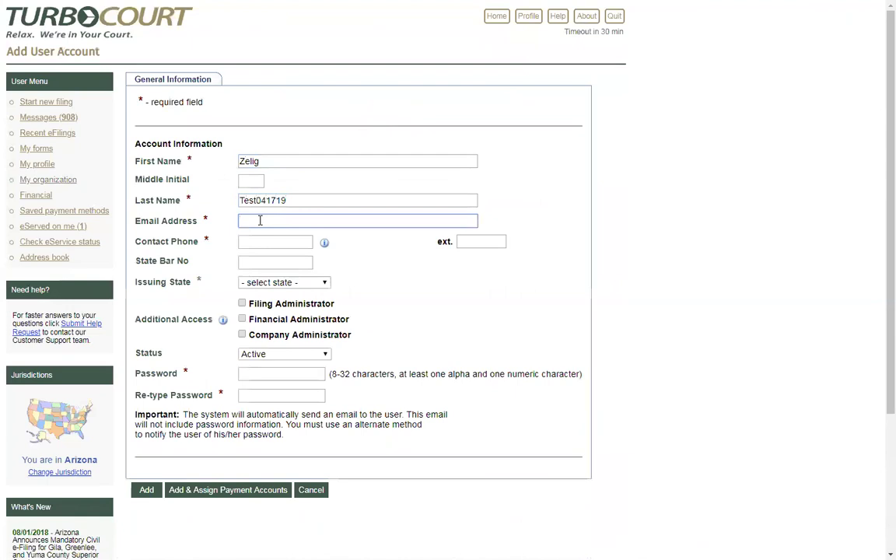
{"action": "type", "text": "test041719@fake.com"}
{"action": "left_click", "coordinate": [249, 243]}
{"action": "type", "text": "800"}
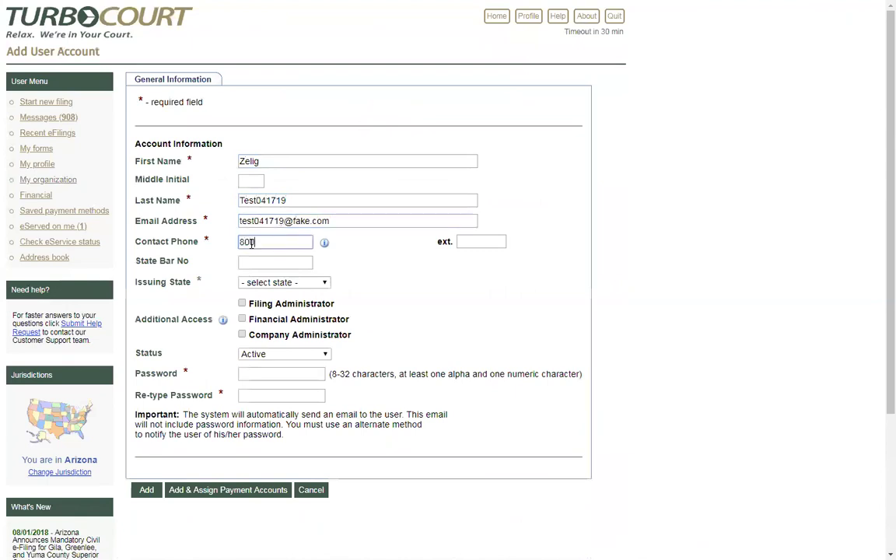
{"action": "type", "text": "-555-1234"}
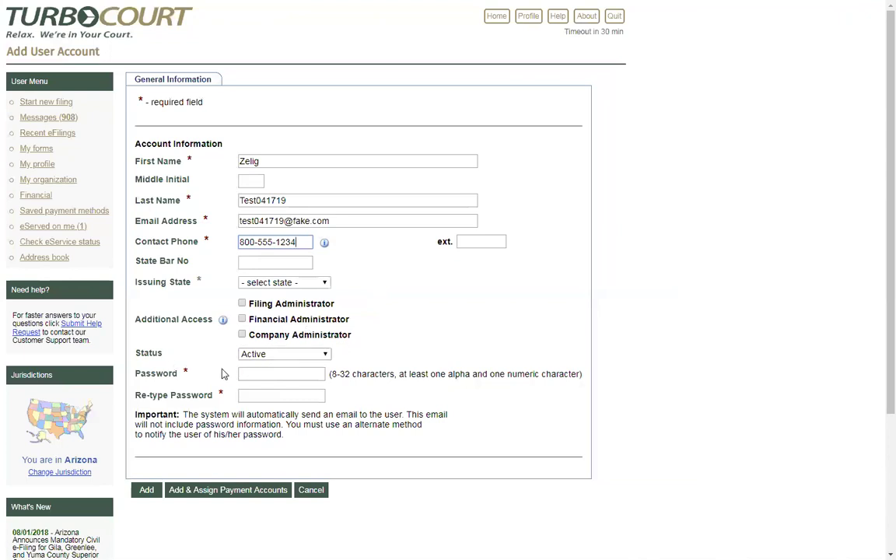
Step: Set and confirm the new account's password, then submit the form
{"action": "left_click", "coordinate": [248, 373]}
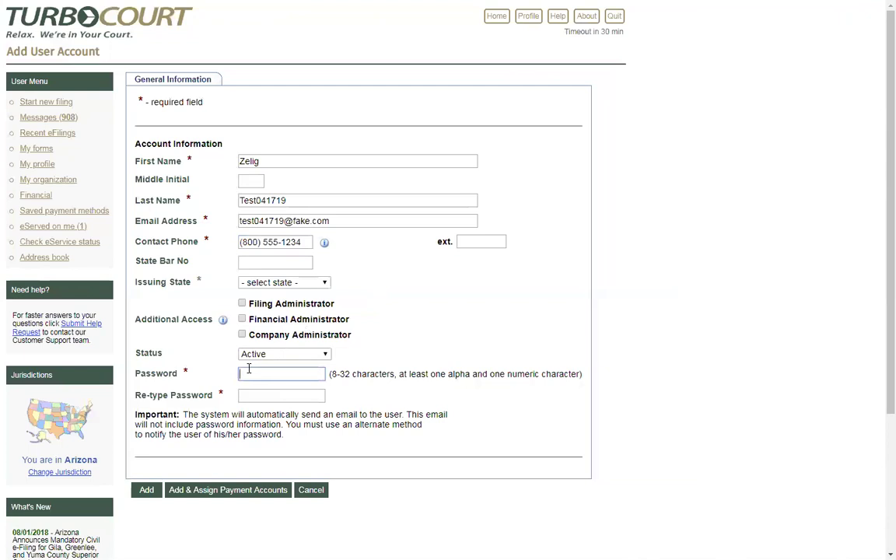
{"action": "type", "text": "••••••••••"}
{"action": "left_click", "coordinate": [259, 394]}
{"action": "type", "text": "••••••••••"}
{"action": "left_click", "coordinate": [144, 495]}
Step: Review the User Access Levels explanation, highlighting the Company and Filing Administrator roles
{"action": "left_click", "coordinate": [223, 321]}
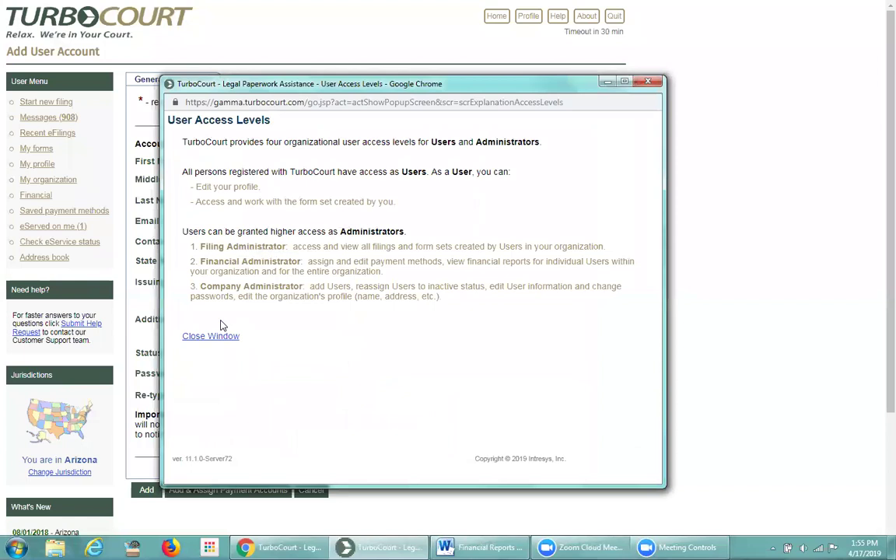
{"action": "left_click_drag", "start_coordinate": [199, 287], "coordinate": [303, 287]}
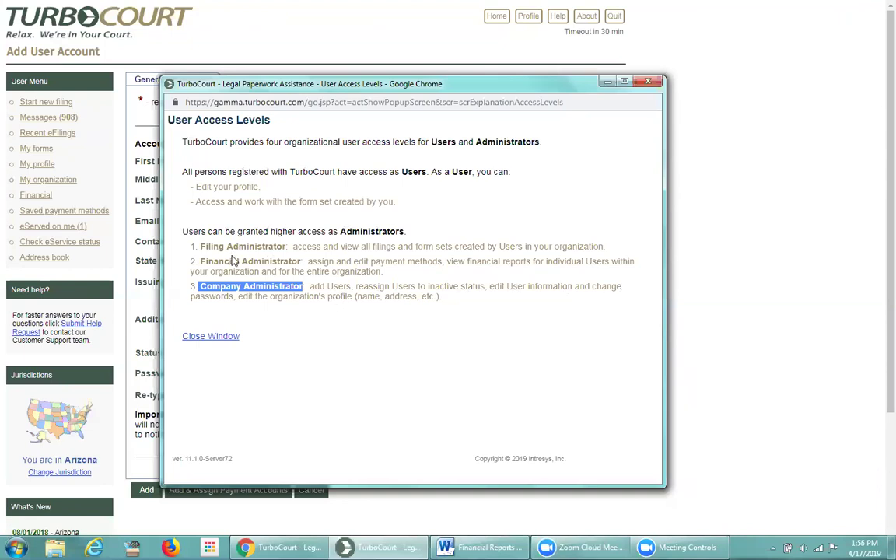
{"action": "left_click", "coordinate": [293, 246]}
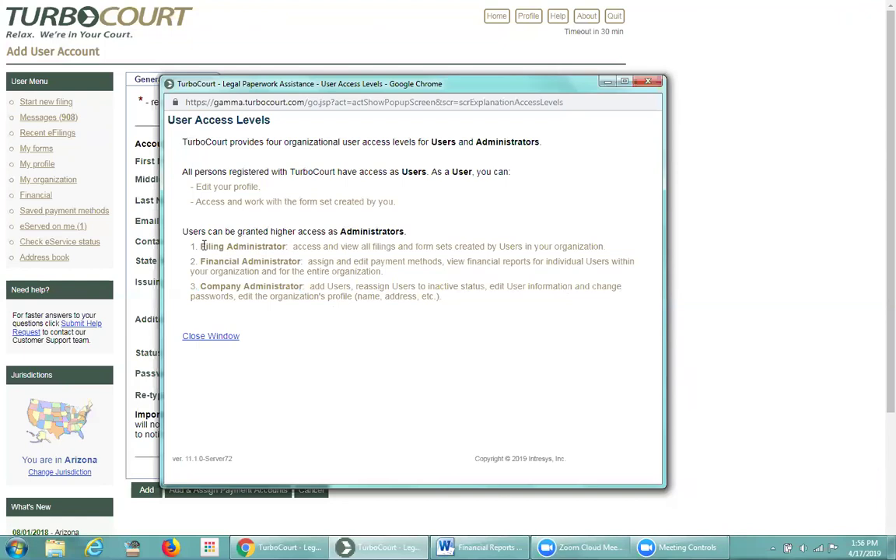
{"action": "left_click_drag", "start_coordinate": [199, 245], "coordinate": [287, 249]}
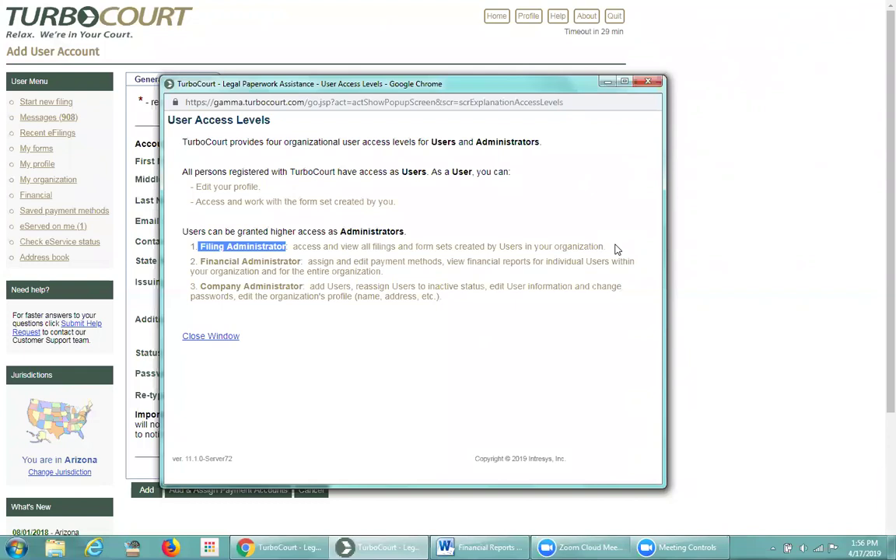
{"action": "left_click", "coordinate": [615, 249]}
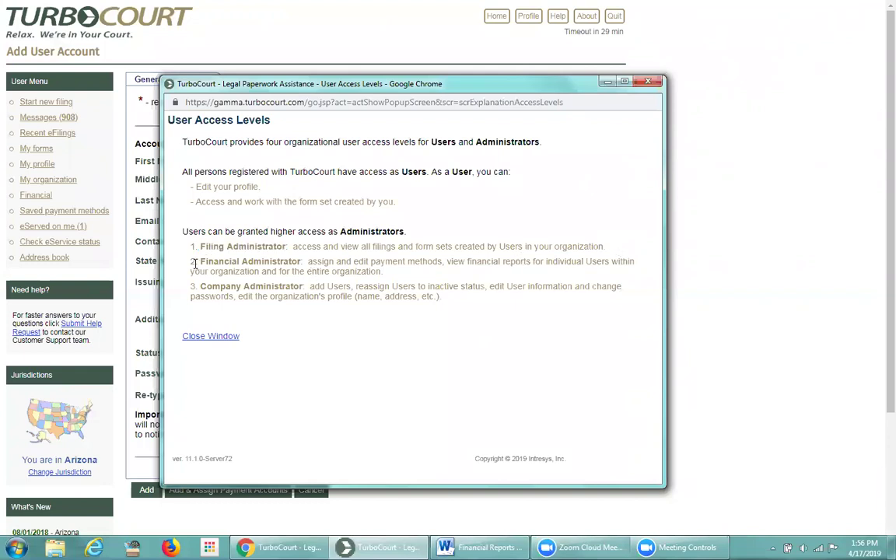
{"action": "left_click_drag", "start_coordinate": [199, 263], "coordinate": [301, 265]}
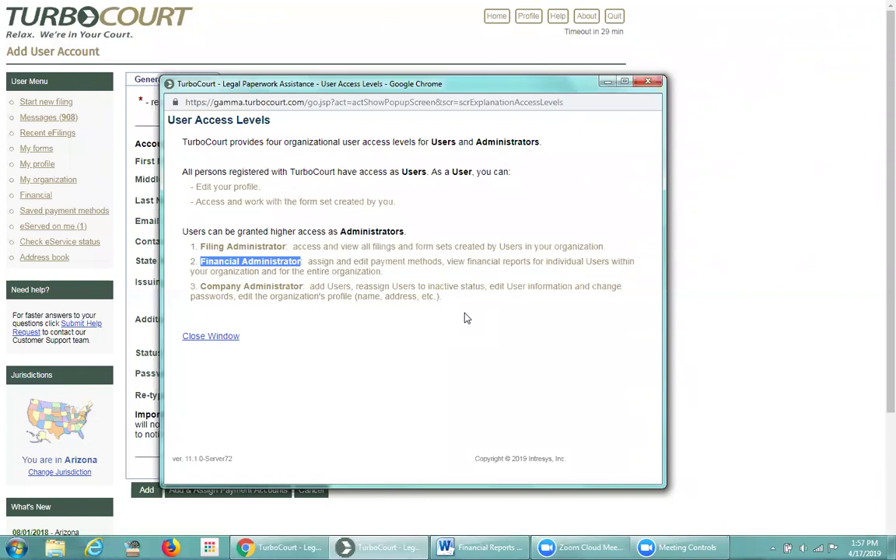
{"action": "left_click", "coordinate": [463, 305]}
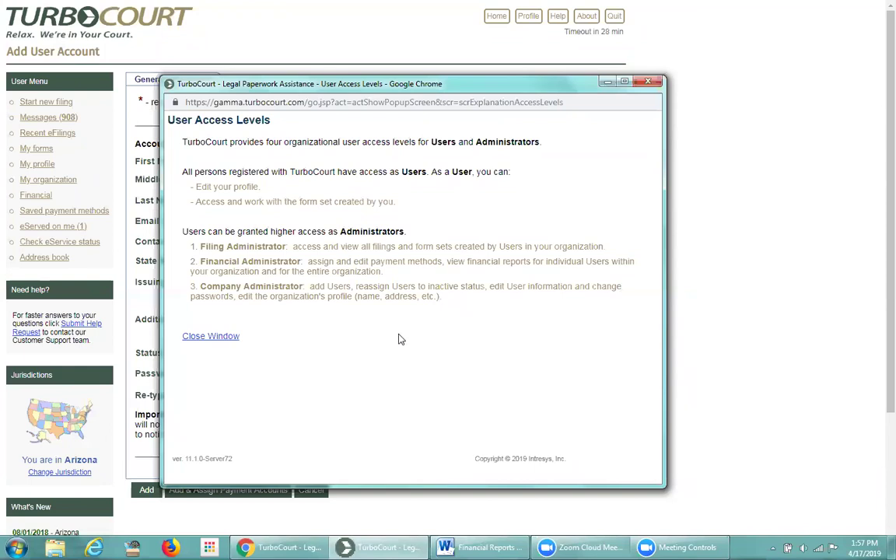
{"action": "left_click", "coordinate": [210, 336]}
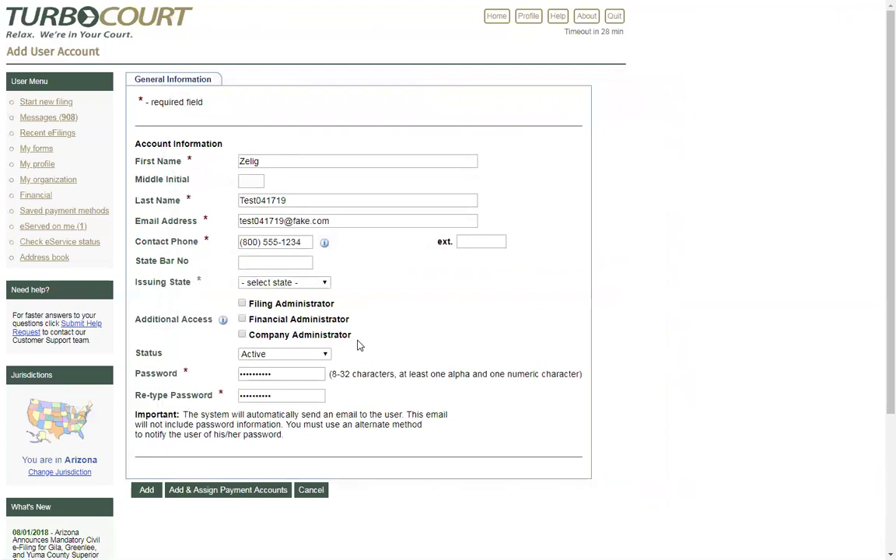
Step: Add the new user, then go to page 2 of the 39-account list
{"action": "left_click", "coordinate": [146, 491]}
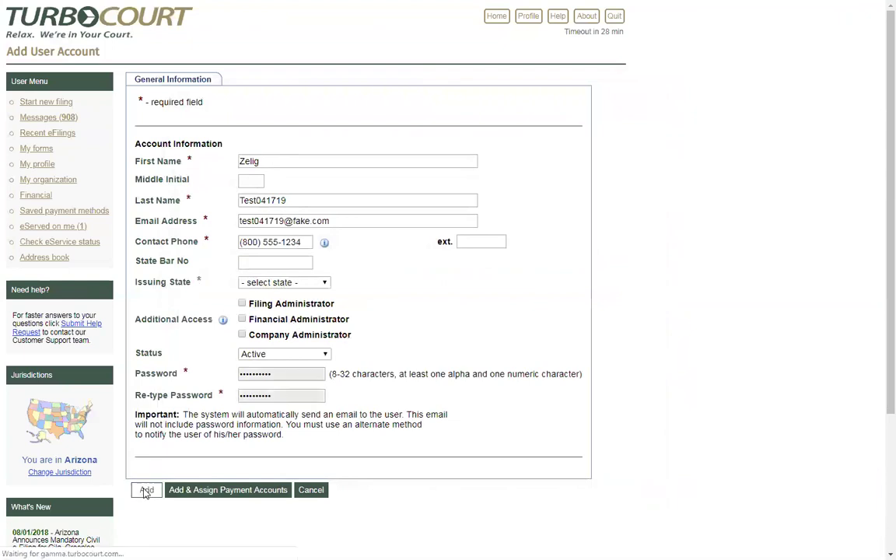
{"action": "scroll", "coordinate": [263, 425], "scroll_direction": "down", "scroll_amount": 3}
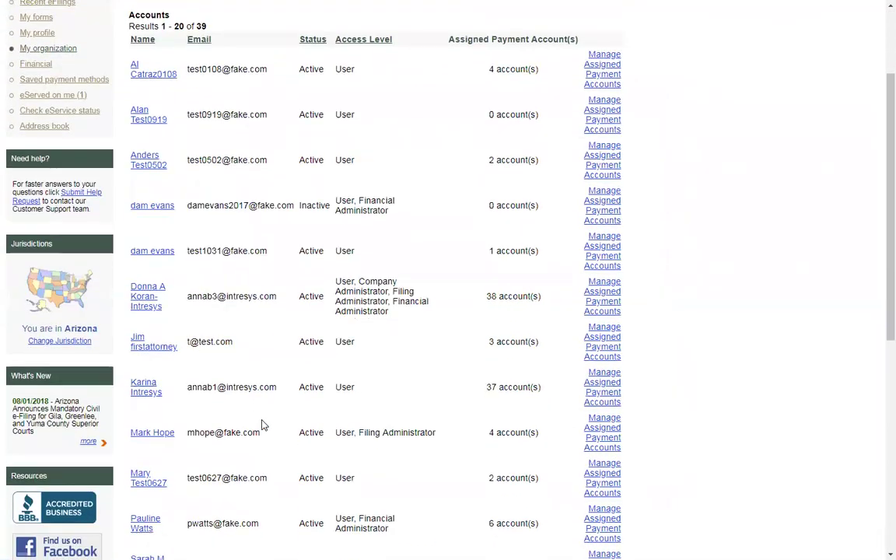
{"action": "scroll", "coordinate": [263, 426], "scroll_direction": "down", "scroll_amount": 2}
{"action": "scroll", "coordinate": [206, 437], "scroll_direction": "down", "scroll_amount": 1}
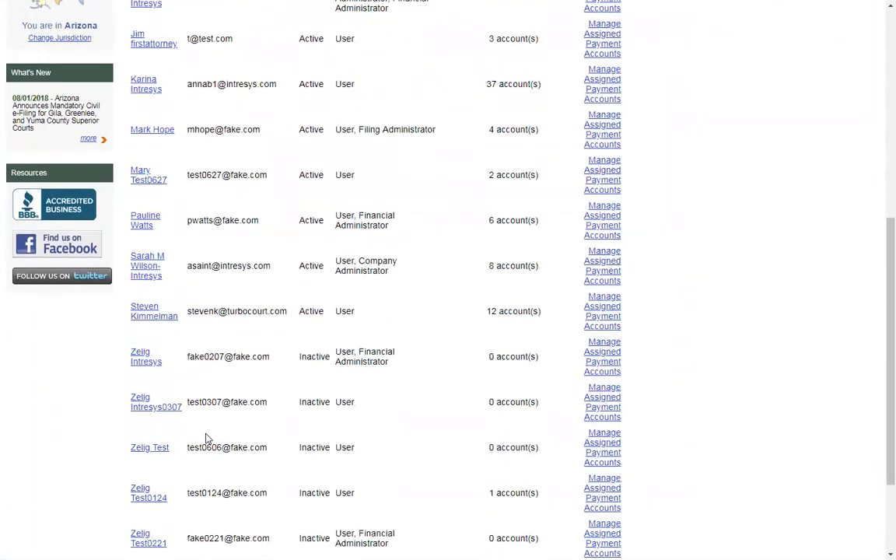
{"action": "scroll", "coordinate": [204, 437], "scroll_direction": "down", "scroll_amount": 1}
{"action": "scroll", "coordinate": [199, 442], "scroll_direction": "down", "scroll_amount": 1}
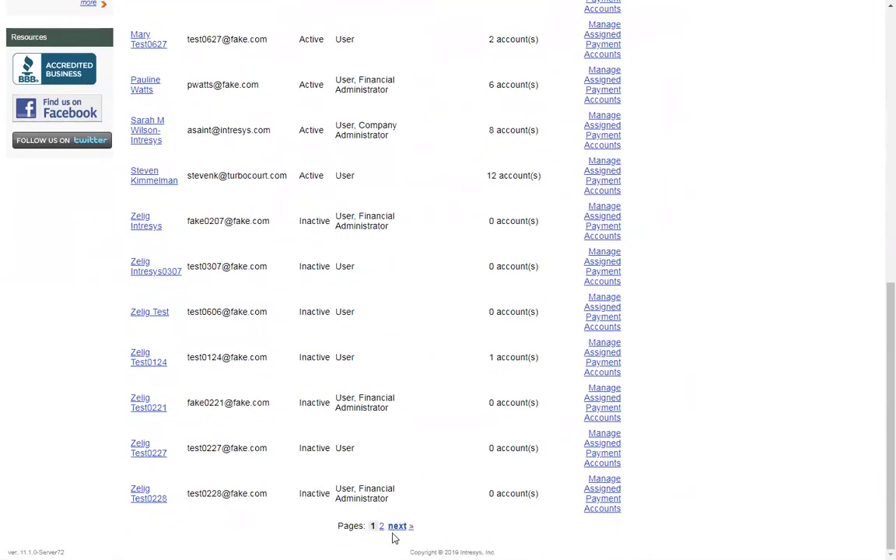
{"action": "left_click", "coordinate": [398, 527]}
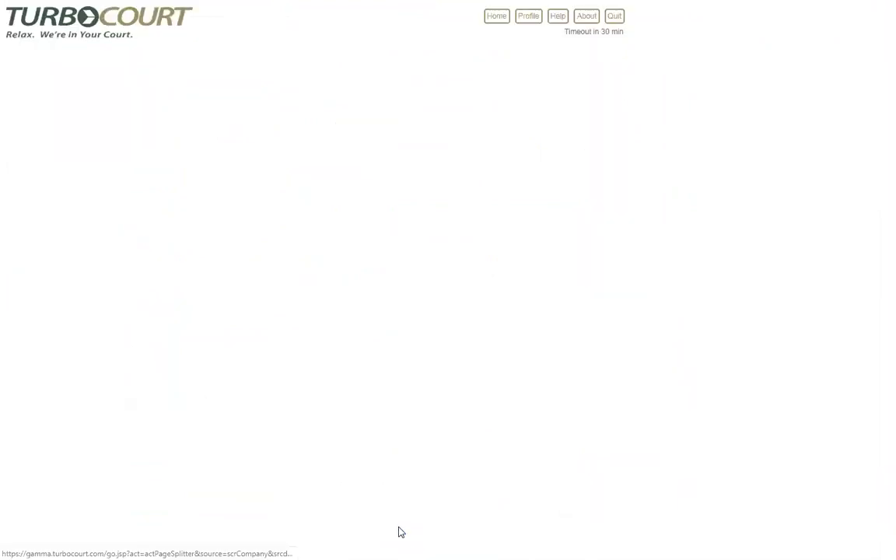
Step: Confirm the new user is Active on page 2, return to page 1, and open their account for editing
{"action": "scroll", "coordinate": [396, 493], "scroll_direction": "down", "scroll_amount": 1}
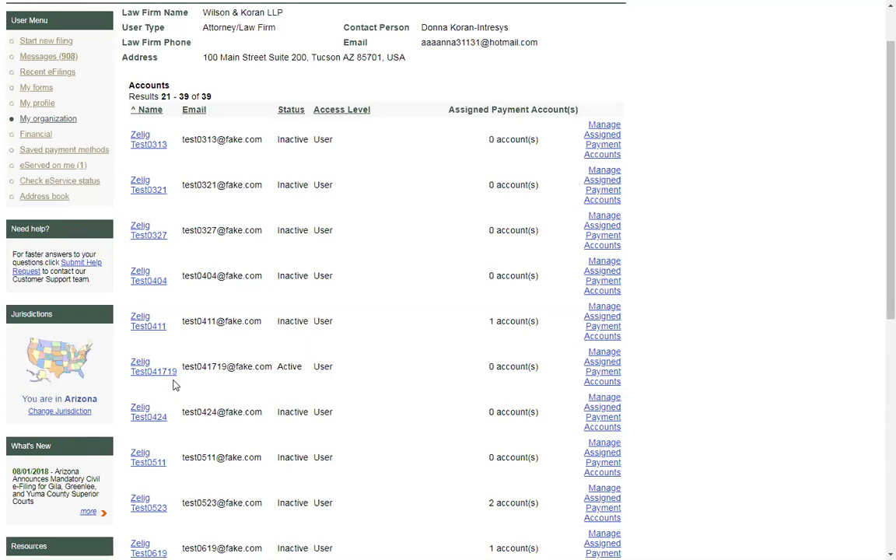
{"action": "scroll", "coordinate": [244, 453], "scroll_direction": "down", "scroll_amount": 7}
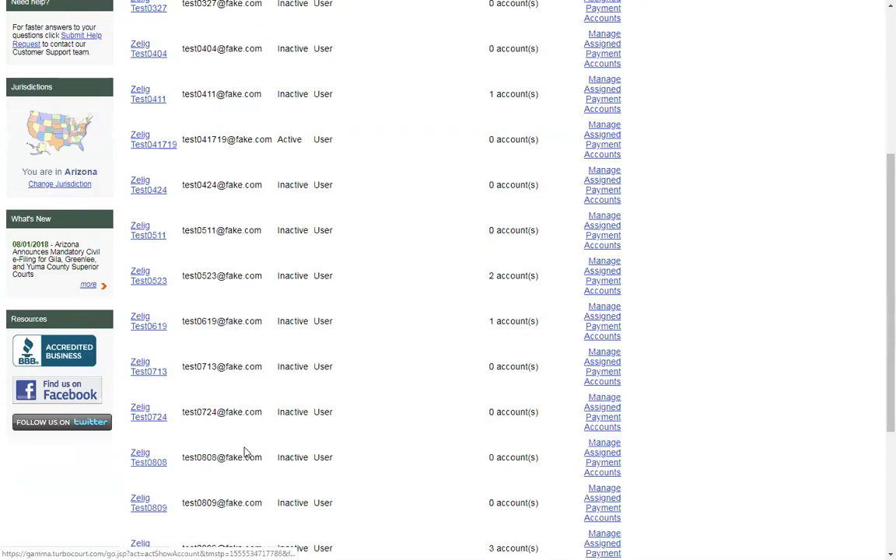
{"action": "left_click", "coordinate": [384, 530]}
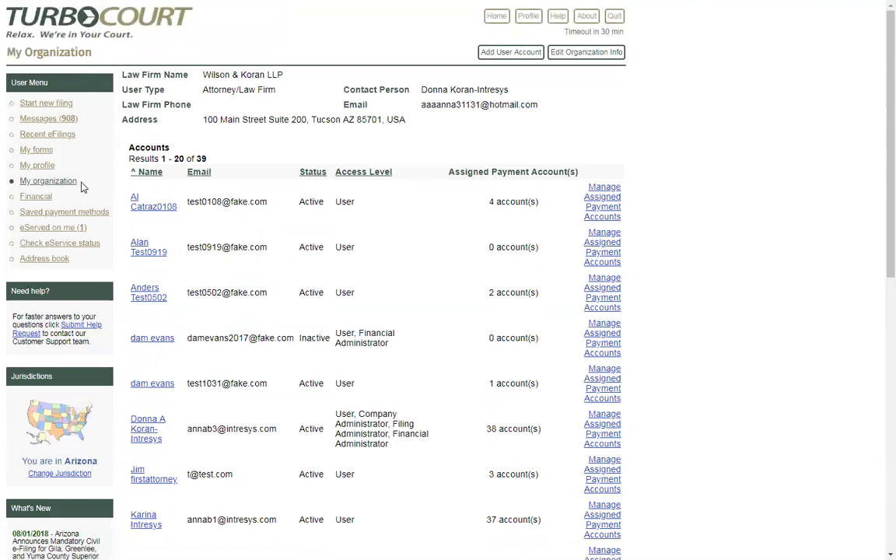
{"action": "left_click", "coordinate": [142, 248]}
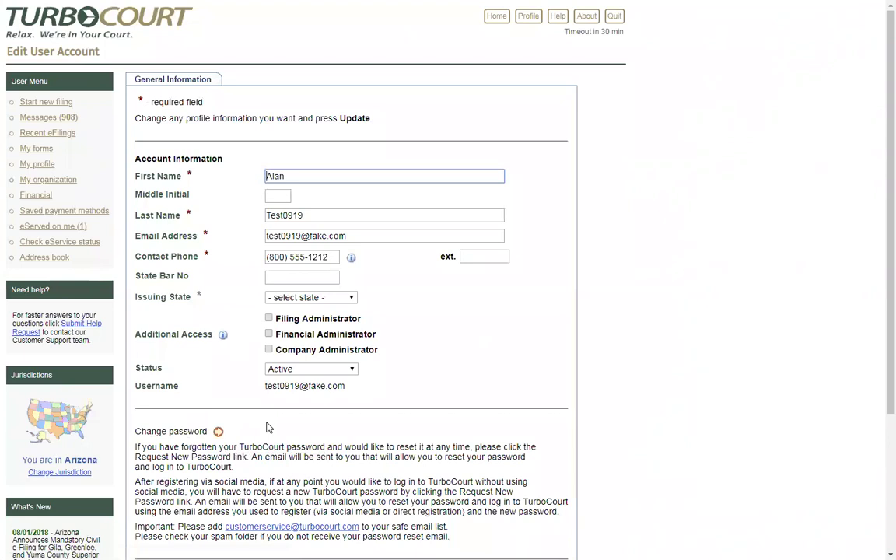
Step: Grant Filing Administrator and Company Administrator access, leaving Financial Administrator unchecked
{"action": "left_click", "coordinate": [269, 318]}
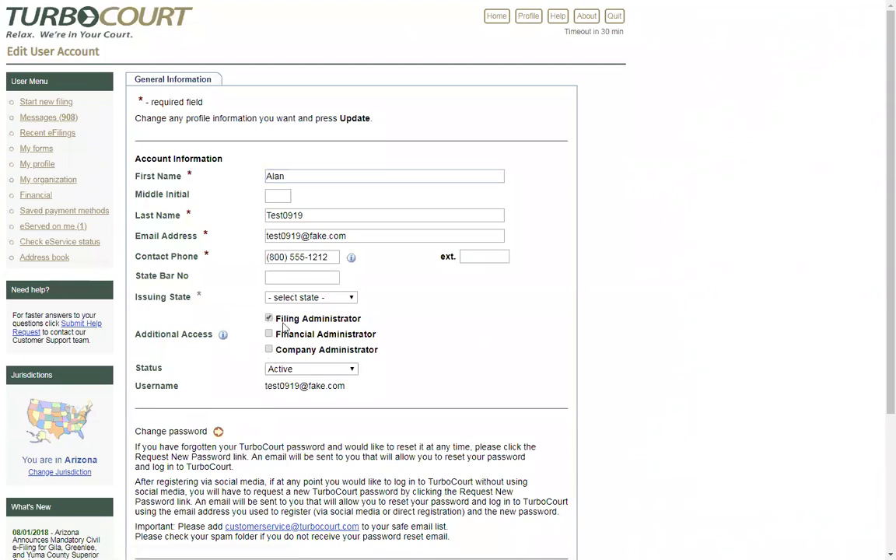
{"action": "left_click", "coordinate": [268, 334]}
{"action": "left_click", "coordinate": [268, 350]}
{"action": "left_click", "coordinate": [268, 333]}
Step: Remove Filing and Company Administrator access and set the account status to Inactive
{"action": "left_click", "coordinate": [268, 319]}
{"action": "left_click", "coordinate": [268, 350]}
{"action": "left_click", "coordinate": [354, 370]}
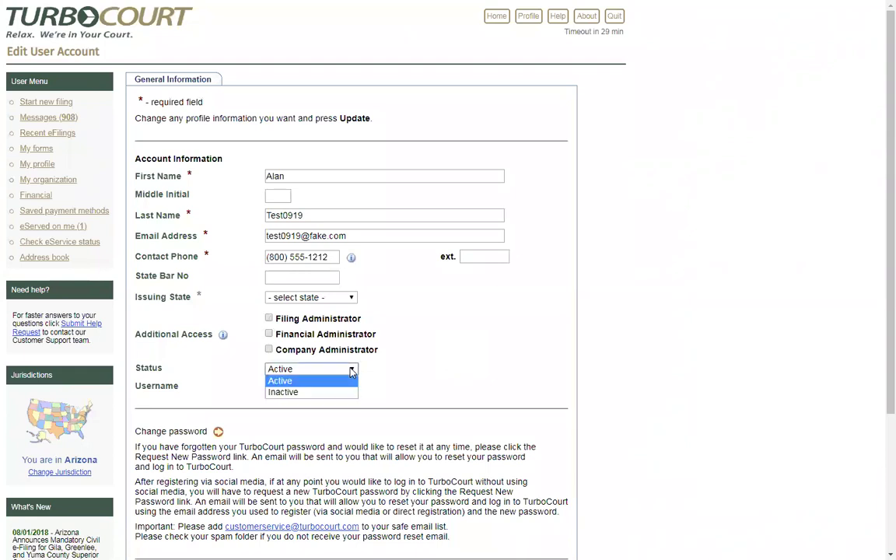
{"action": "left_click", "coordinate": [342, 393]}
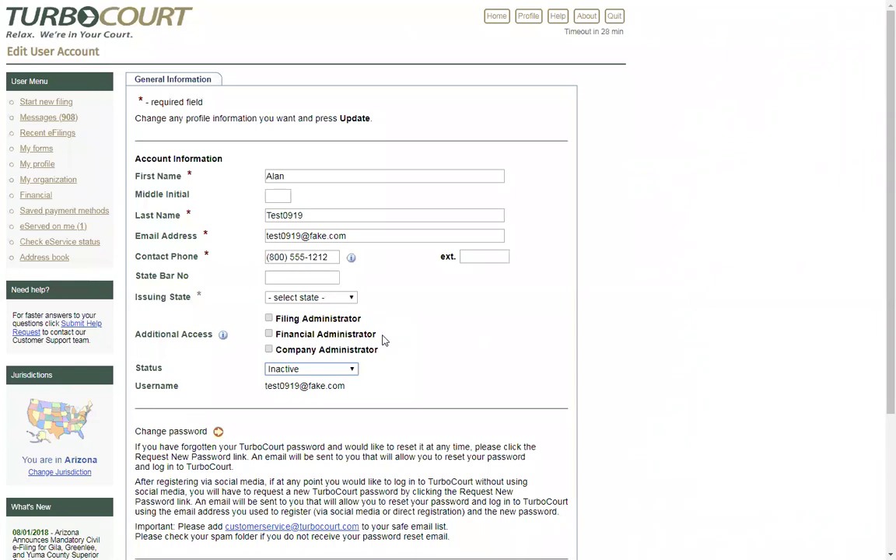
{"action": "scroll", "coordinate": [383, 340], "scroll_direction": "down", "scroll_amount": 3}
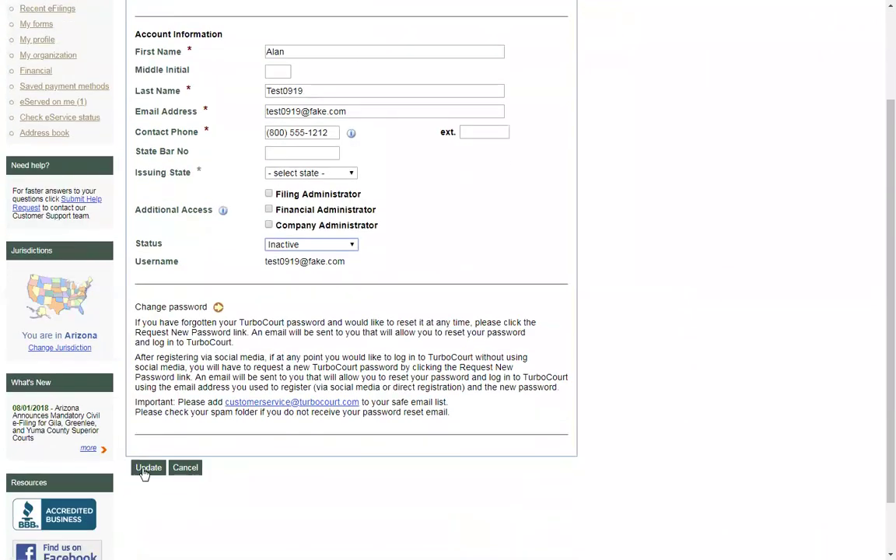
Step: Save the user as Inactive, then reopen the account, set Status to Active, and update
{"action": "left_click", "coordinate": [147, 469]}
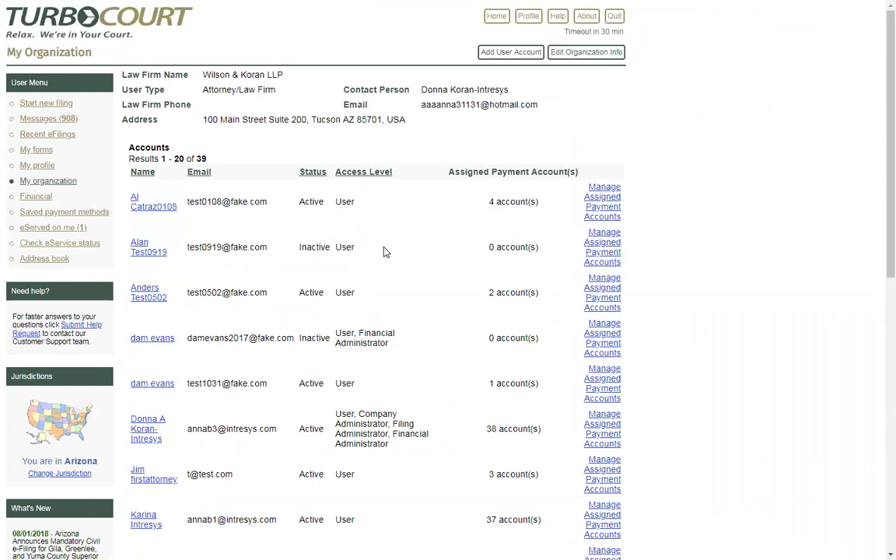
{"action": "left_click", "coordinate": [142, 246]}
{"action": "left_click", "coordinate": [346, 370]}
{"action": "left_click", "coordinate": [304, 381]}
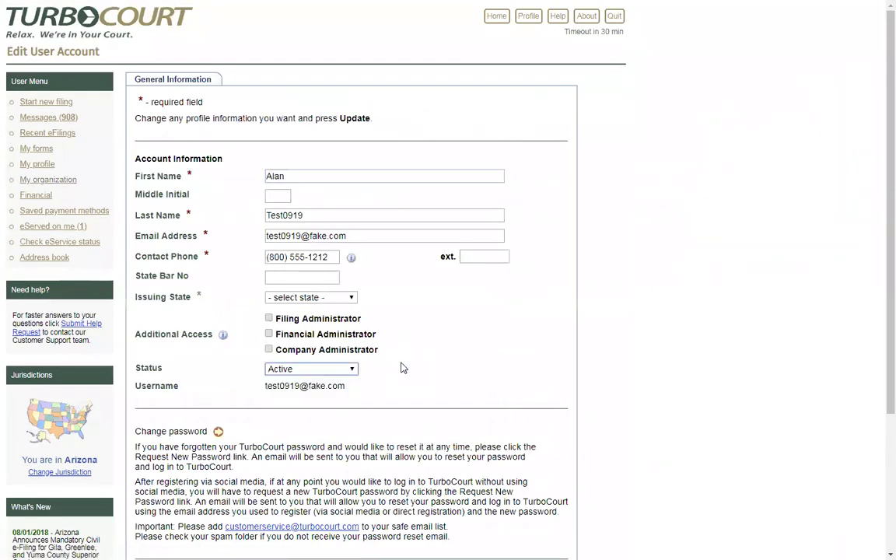
{"action": "scroll", "coordinate": [402, 367], "scroll_direction": "down", "scroll_amount": 3}
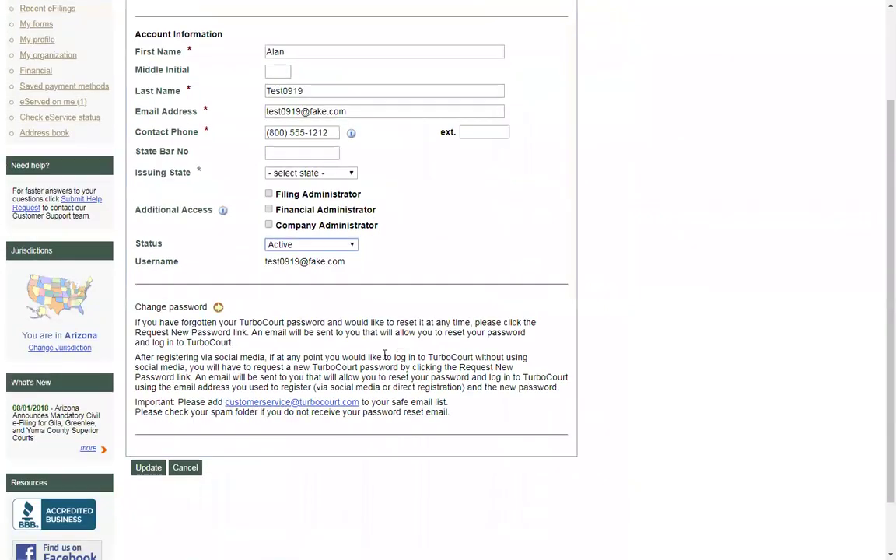
{"action": "left_click", "coordinate": [137, 466]}
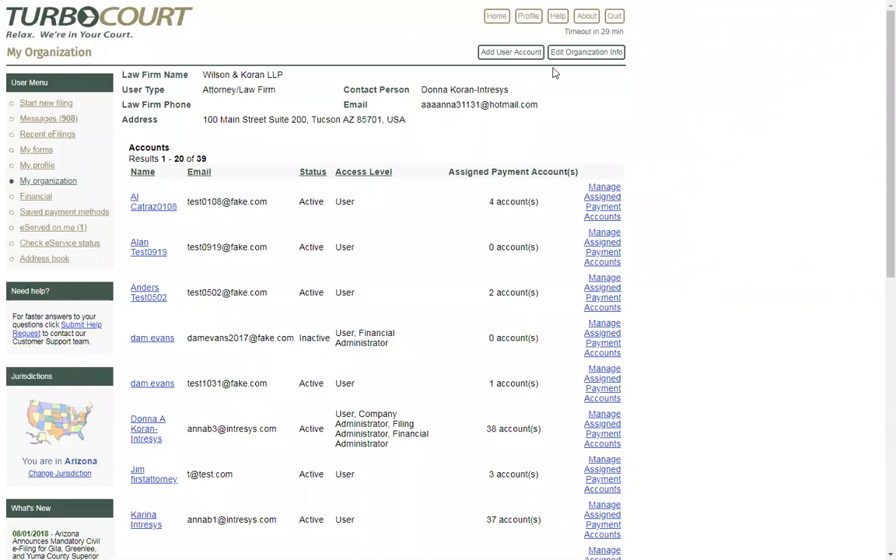
Step: Quit the administrator session and log in with the new test user's e-mail and password
{"action": "left_click", "coordinate": [614, 18]}
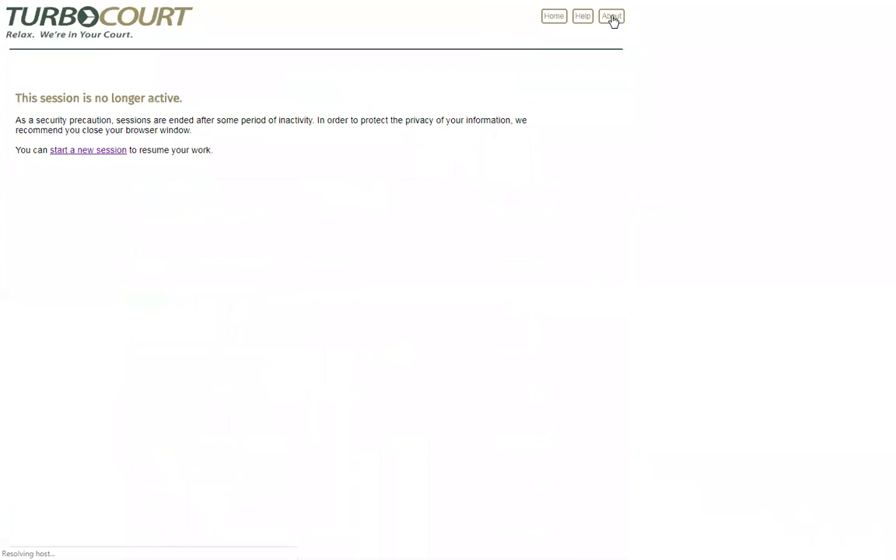
{"action": "left_click", "coordinate": [60, 150]}
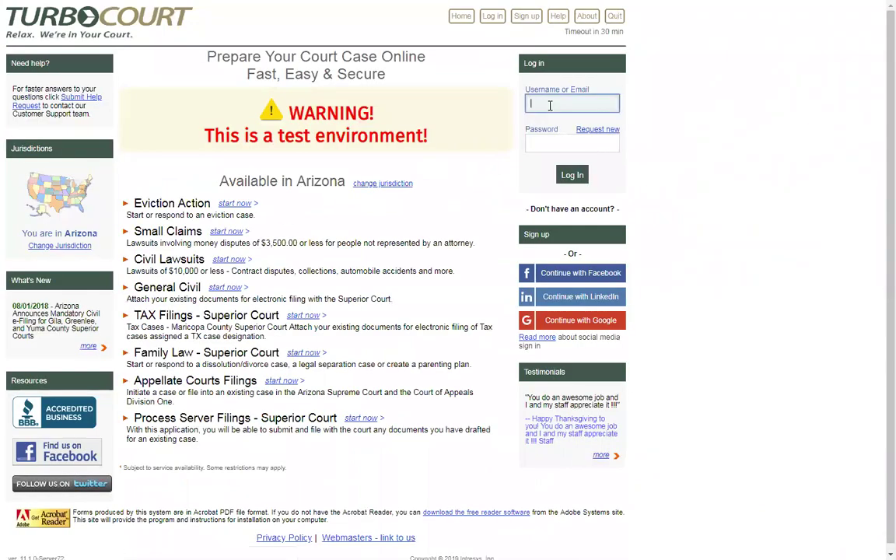
{"action": "type", "text": "test041719@fake.com"}
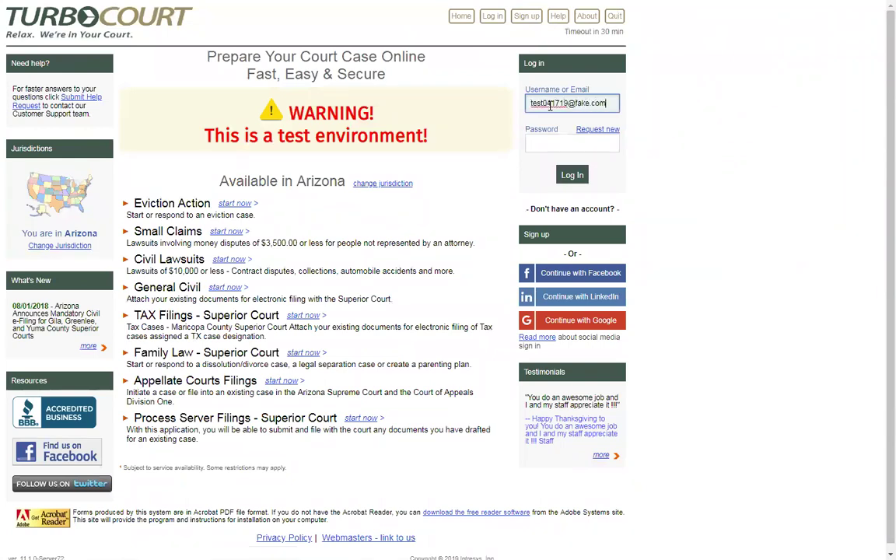
{"action": "left_click", "coordinate": [545, 143]}
{"action": "type", "text": "*********"}
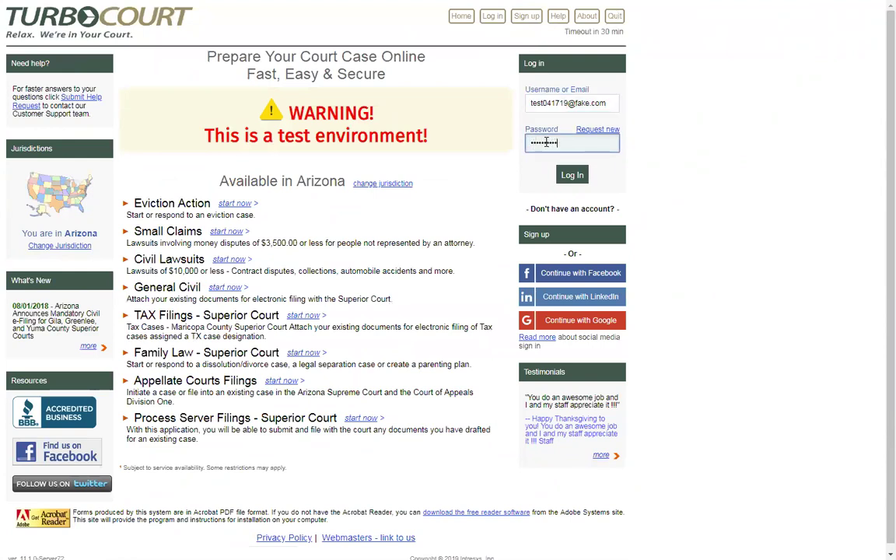
{"action": "left_click", "coordinate": [572, 176]}
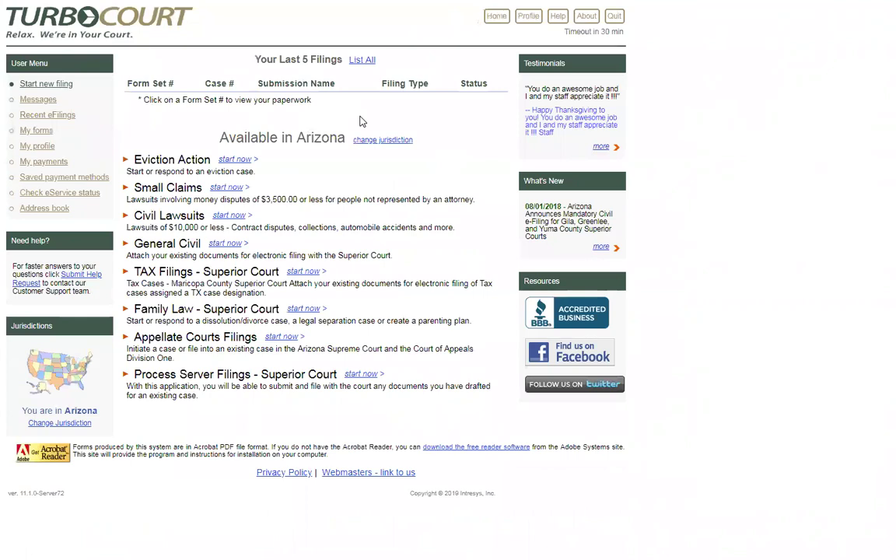
Step: Open the new user's Profile, review General Information, and go to Email Preferences
{"action": "left_click", "coordinate": [528, 15]}
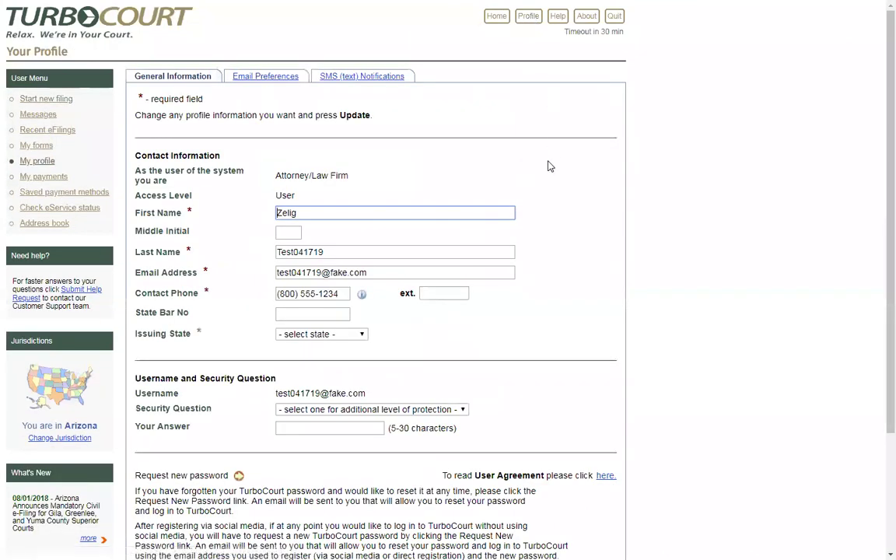
{"action": "double_click", "coordinate": [285, 195]}
{"action": "left_click", "coordinate": [311, 190]}
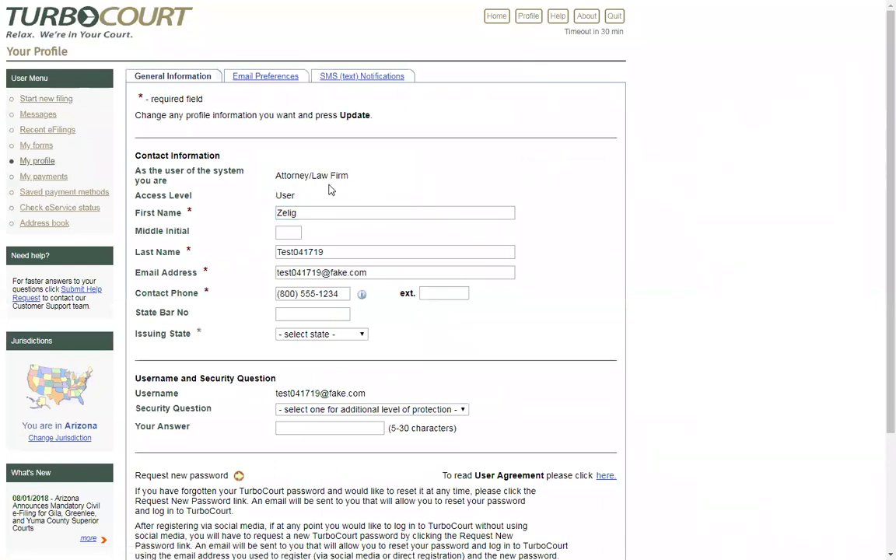
{"action": "scroll", "coordinate": [369, 196], "scroll_direction": "down", "scroll_amount": 1}
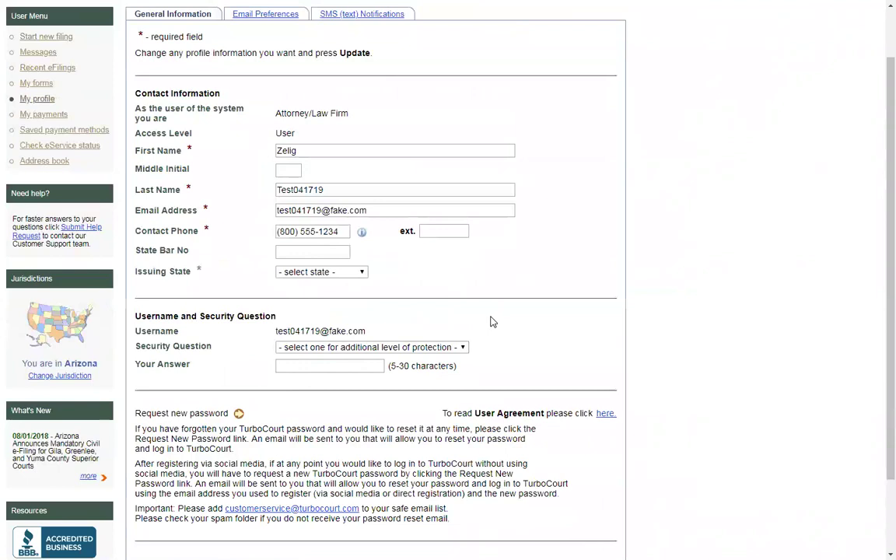
{"action": "scroll", "coordinate": [491, 321], "scroll_direction": "up", "scroll_amount": 2}
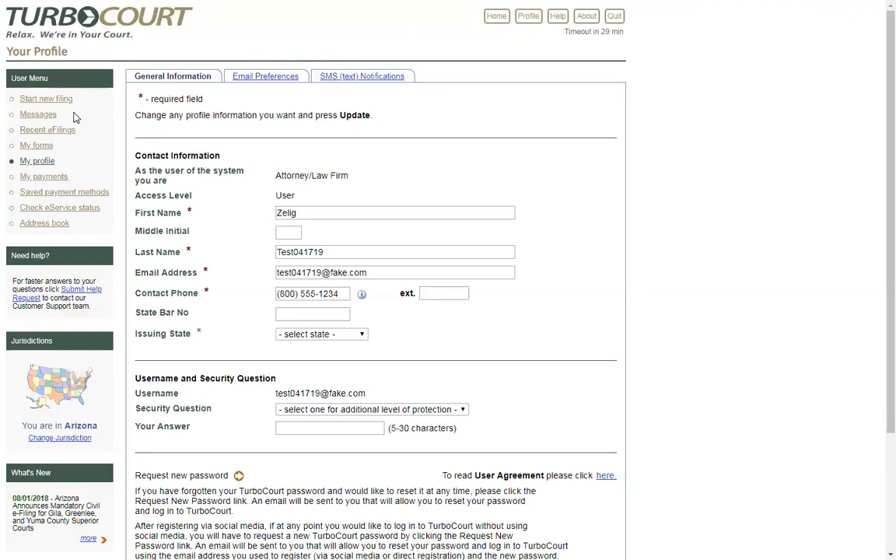
{"action": "left_click", "coordinate": [266, 77]}
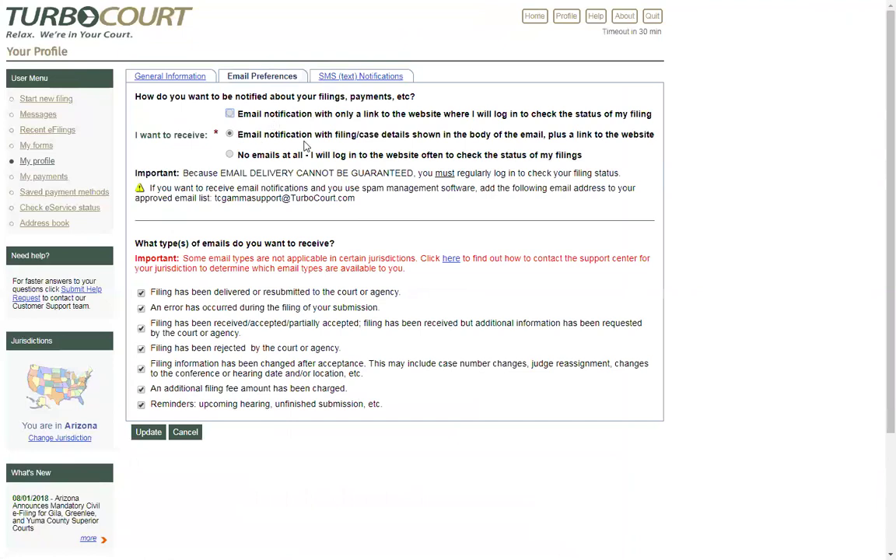
Step: Keep filing/case detail emails and uncheck every email type except errors and rejected filings
{"action": "left_click", "coordinate": [231, 154]}
{"action": "left_click", "coordinate": [229, 134]}
{"action": "left_click", "coordinate": [141, 293]}
{"action": "left_click", "coordinate": [141, 405]}
{"action": "left_click", "coordinate": [141, 389]}
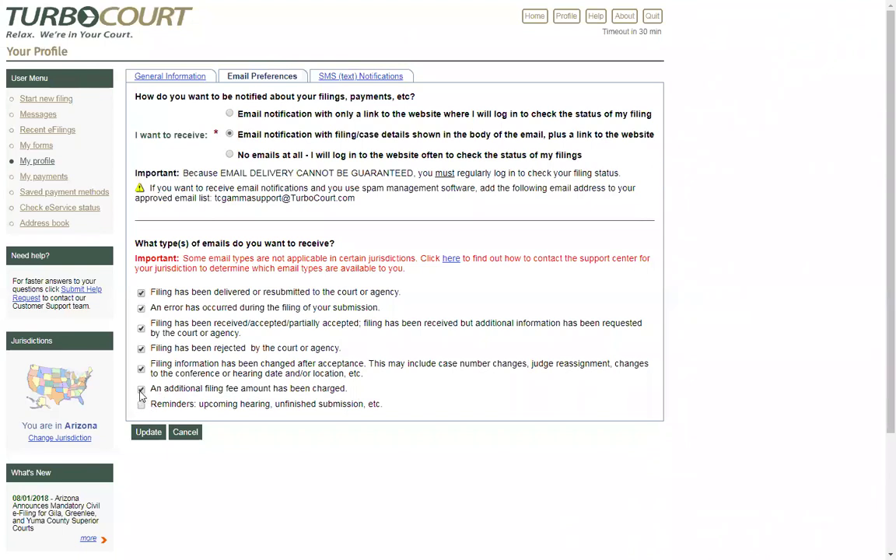
{"action": "left_click", "coordinate": [141, 369]}
{"action": "left_click", "coordinate": [141, 328]}
{"action": "left_click", "coordinate": [142, 293]}
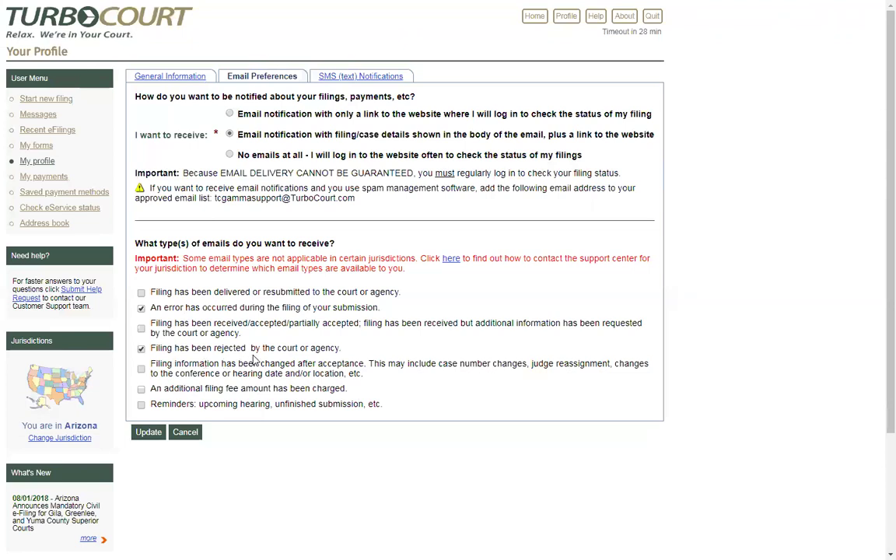
Step: Choose email notifications with filing/case details in the body and save the profile update
{"action": "left_click", "coordinate": [230, 155]}
{"action": "left_click", "coordinate": [230, 136]}
{"action": "left_click", "coordinate": [150, 432]}
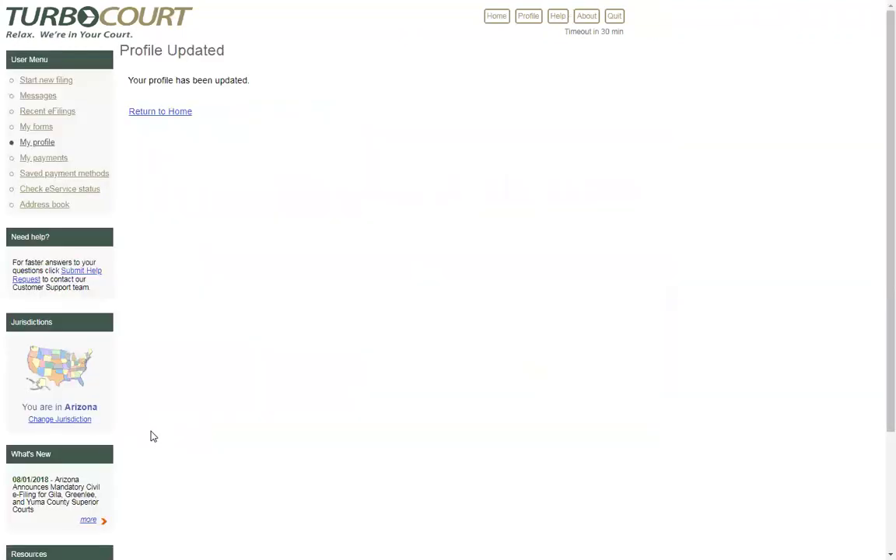
Step: Go back to My profile and view the SMS (text) Notifications settings, country USA
{"action": "left_click", "coordinate": [39, 142]}
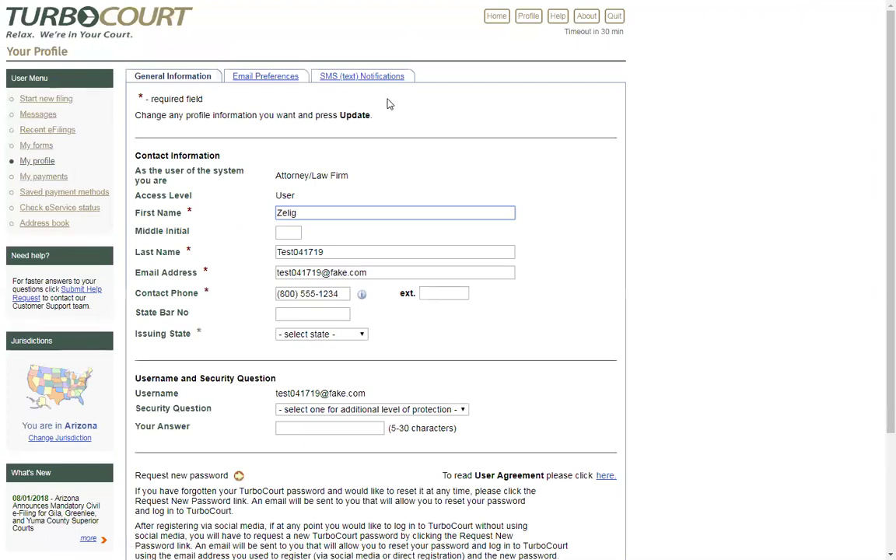
{"action": "left_click", "coordinate": [339, 75]}
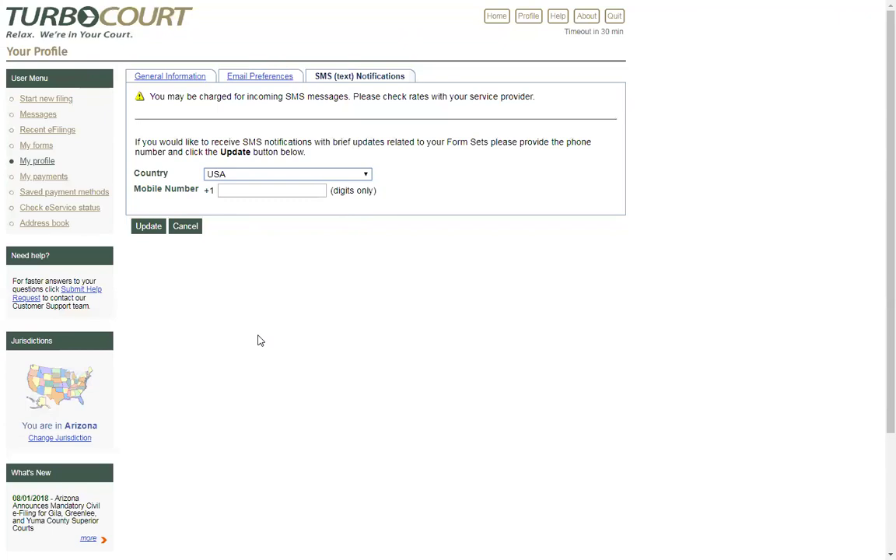
{"action": "left_click", "coordinate": [264, 79]}
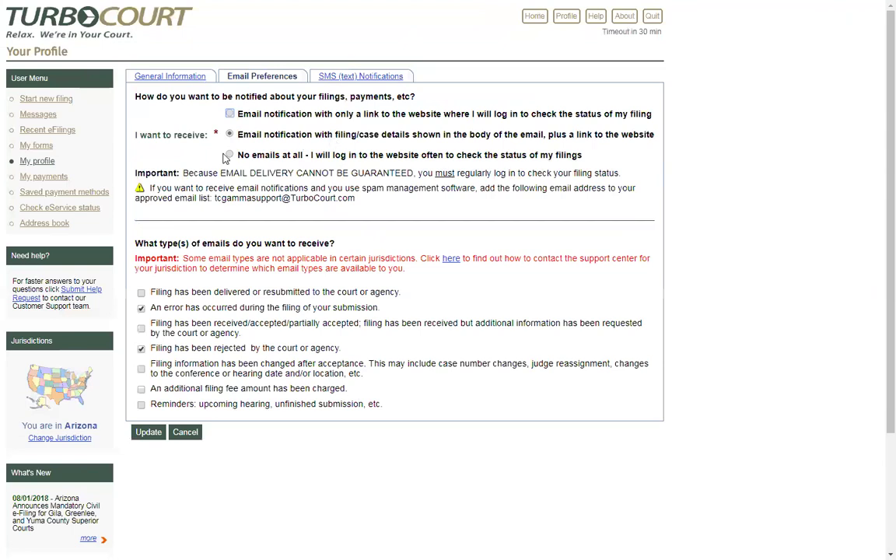
{"action": "left_click", "coordinate": [229, 155]}
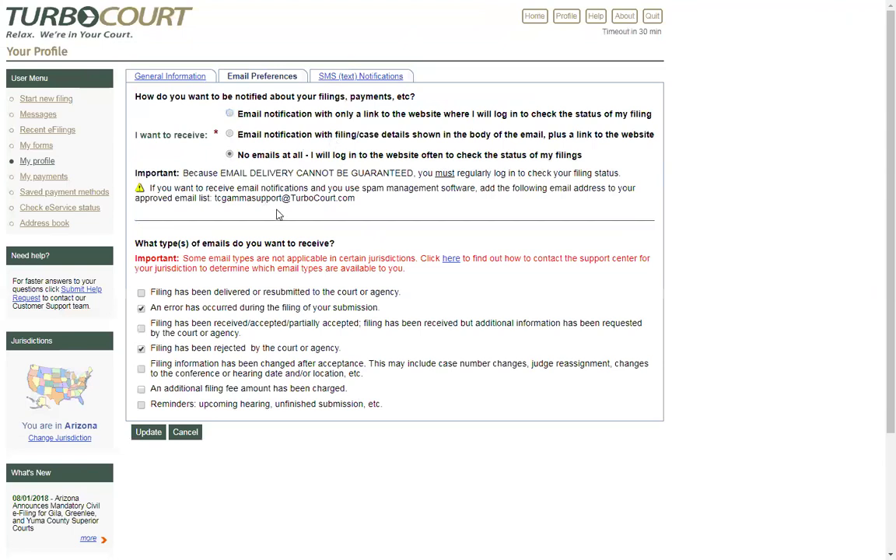
{"action": "left_click", "coordinate": [229, 134]}
{"action": "left_click", "coordinate": [340, 76]}
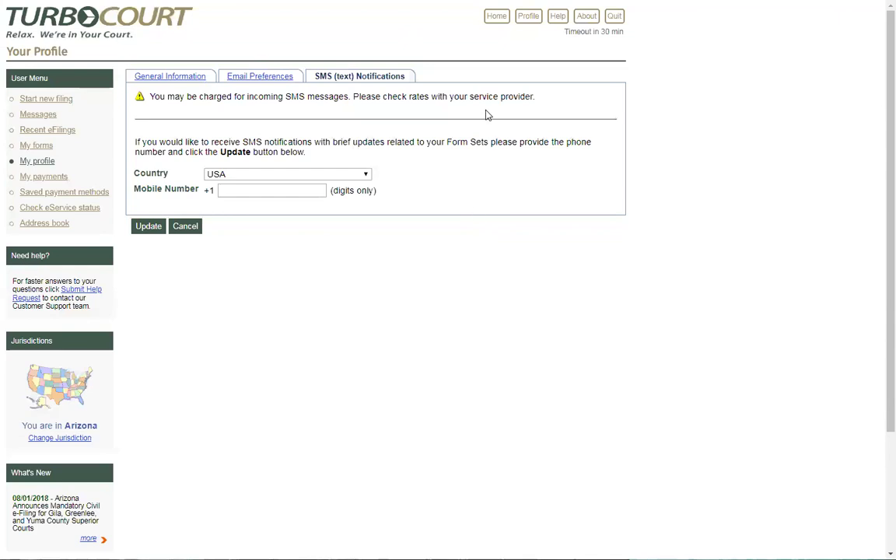
{"action": "left_click", "coordinate": [614, 15]}
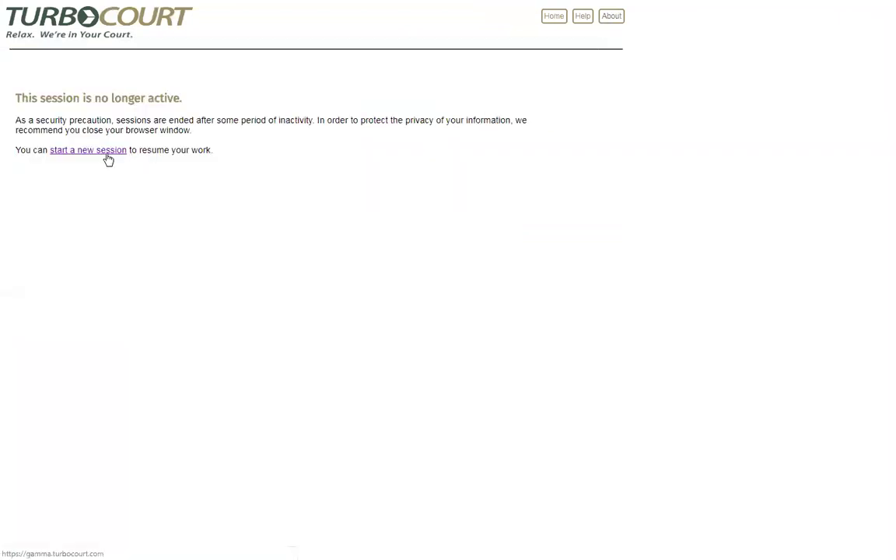
Step: Start a new session, log in with the other account's e-mail and password, and open My forms
{"action": "left_click", "coordinate": [101, 151]}
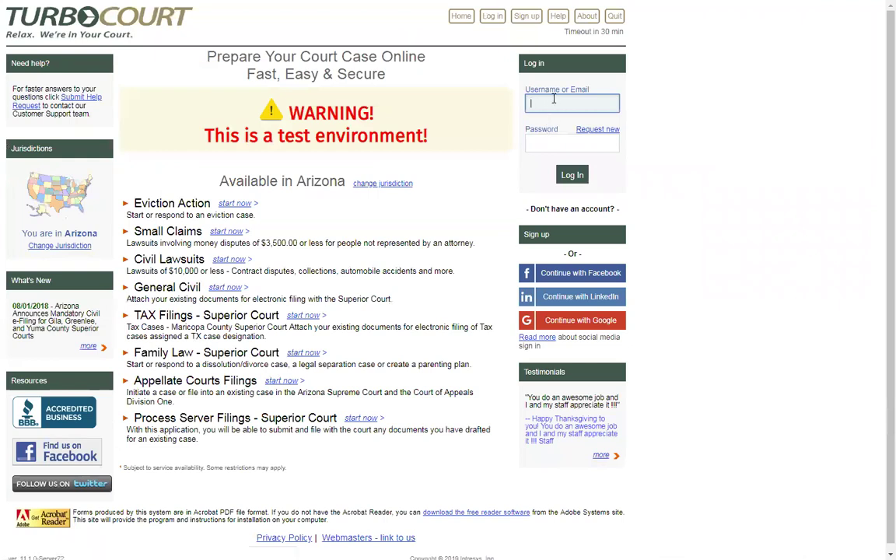
{"action": "type", "text": "mhope@fake.com"}
{"action": "key", "text": "Tab"}
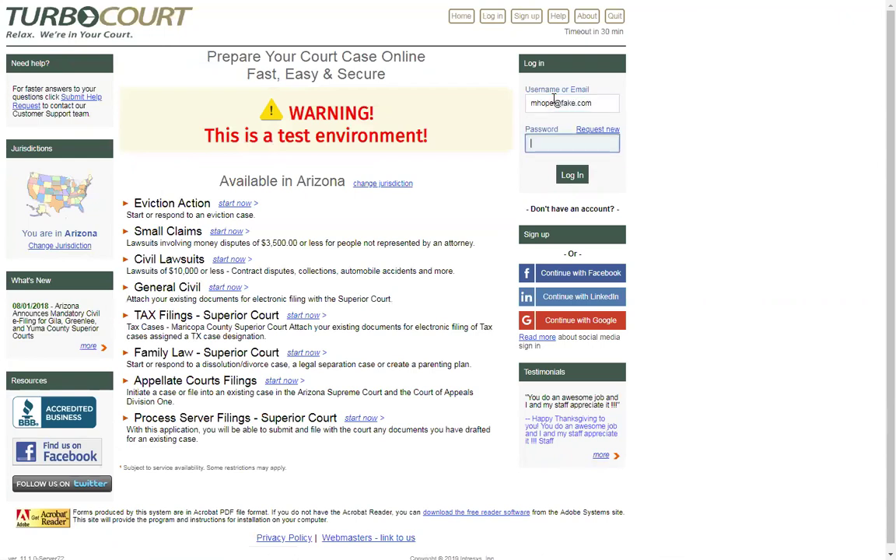
{"action": "type", "text": "•••••••••"}
{"action": "left_click", "coordinate": [573, 177]}
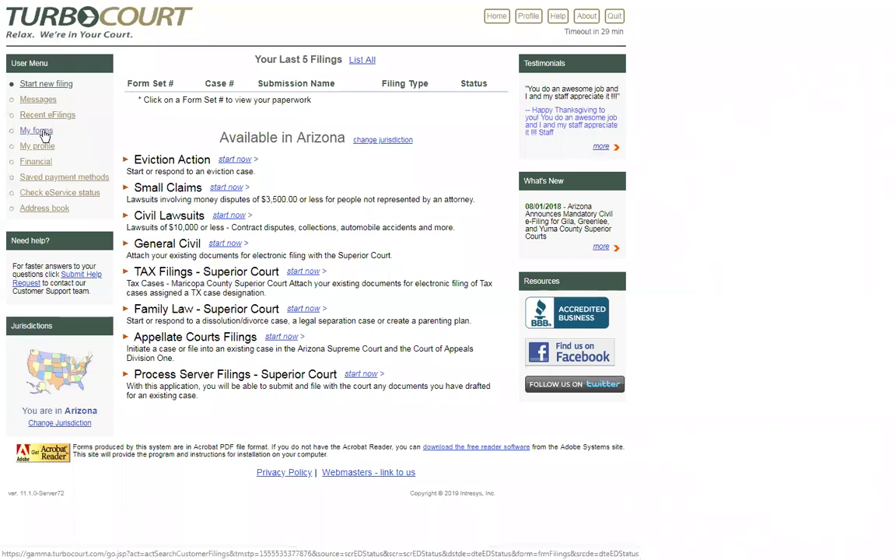
{"action": "left_click", "coordinate": [45, 131]}
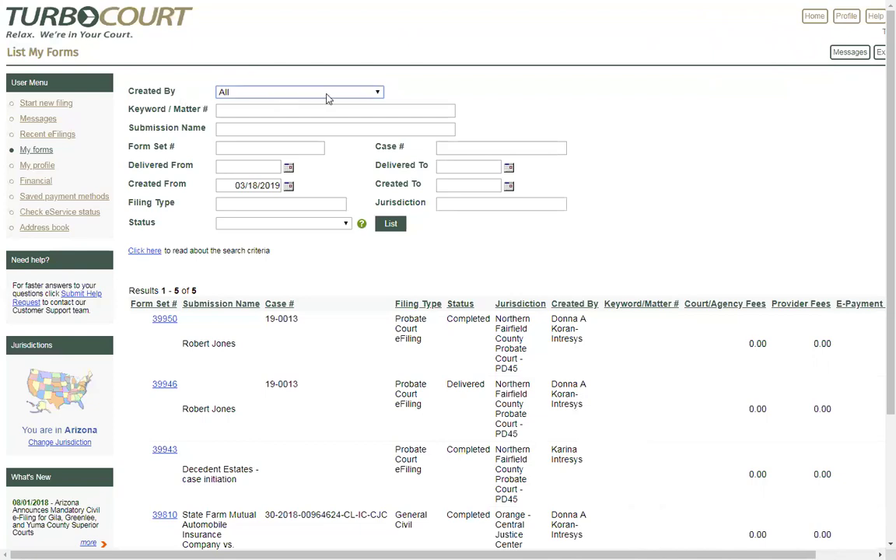
Step: Browse the Created By creator list and keep it set to All
{"action": "left_click", "coordinate": [377, 92]}
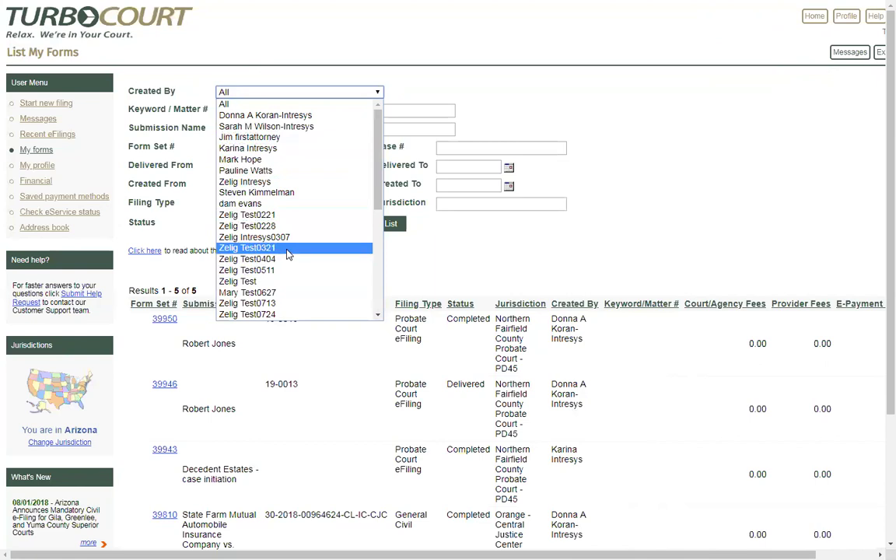
{"action": "left_click_drag", "start_coordinate": [382, 209], "coordinate": [379, 311]}
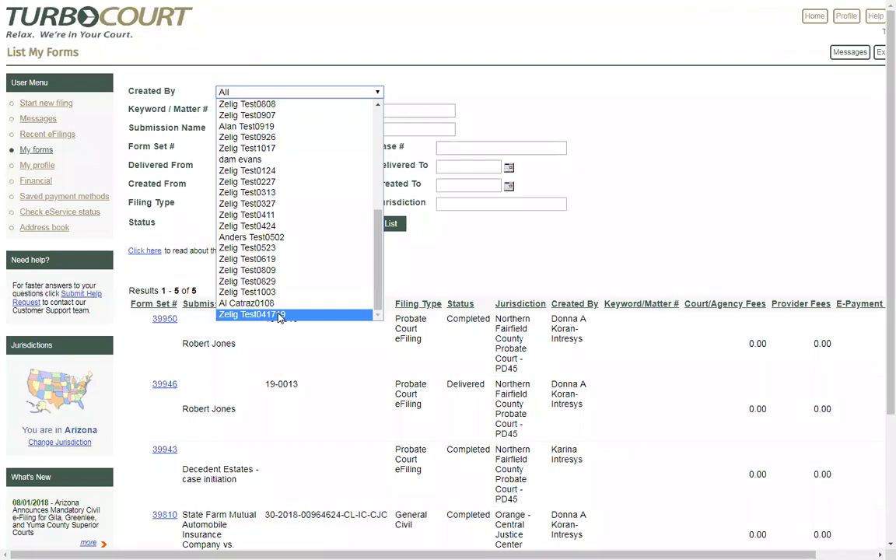
{"action": "scroll", "coordinate": [339, 183], "scroll_direction": "up", "scroll_amount": 7}
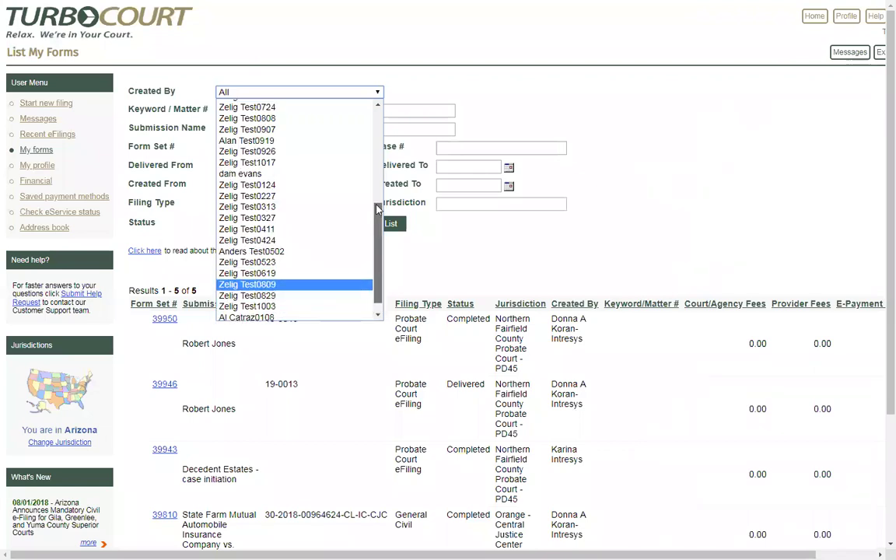
{"action": "left_click", "coordinate": [253, 91]}
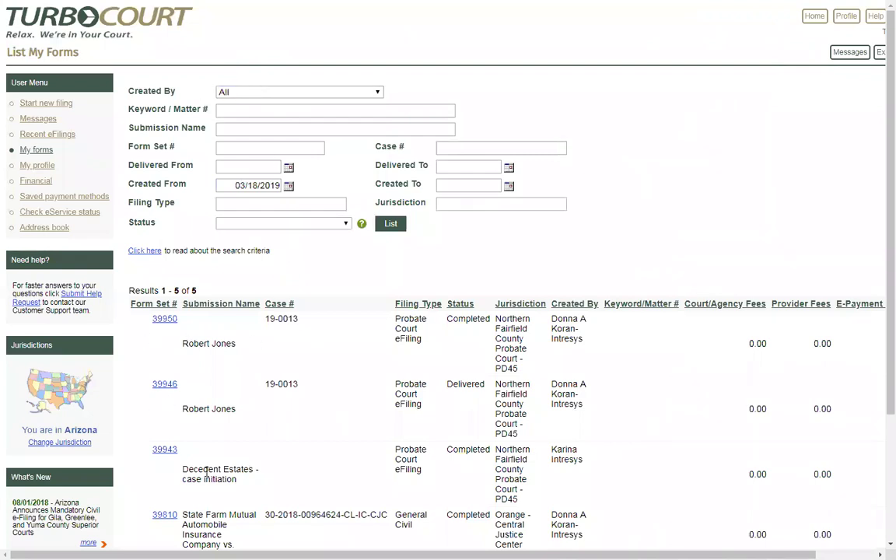
{"action": "scroll", "coordinate": [296, 482], "scroll_direction": "down", "scroll_amount": 2}
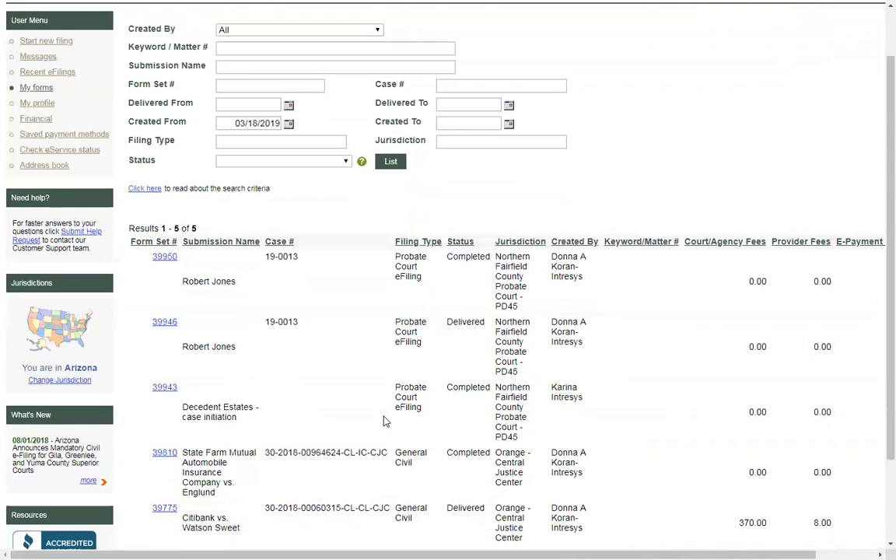
Step: List form sets created from 10/1/18 to 10/31/18
{"action": "scroll", "coordinate": [338, 413], "scroll_direction": "up", "scroll_amount": 2}
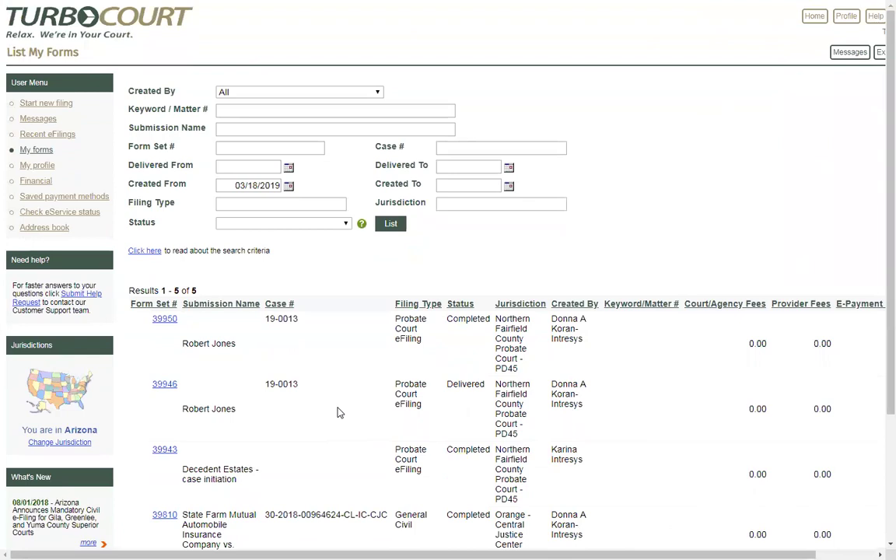
{"action": "left_click_drag", "start_coordinate": [231, 184], "coordinate": [281, 182]}
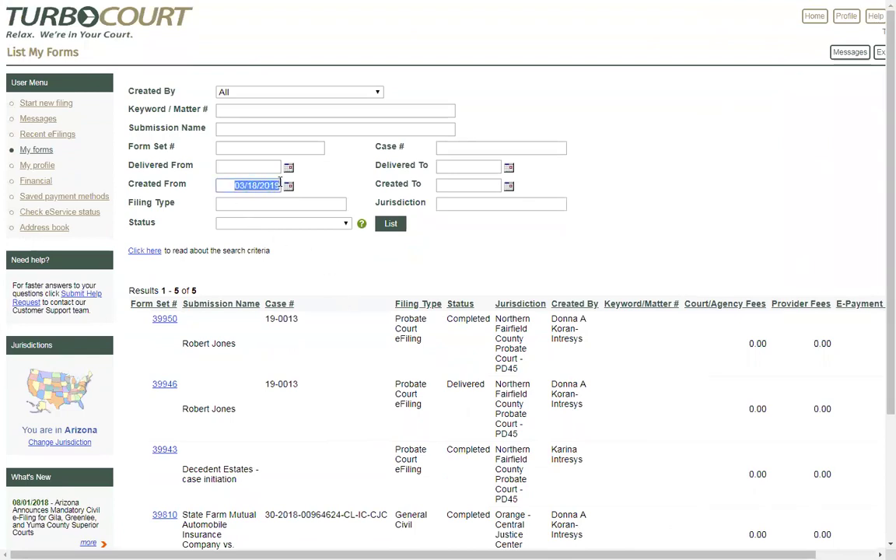
{"action": "type", "text": "10"}
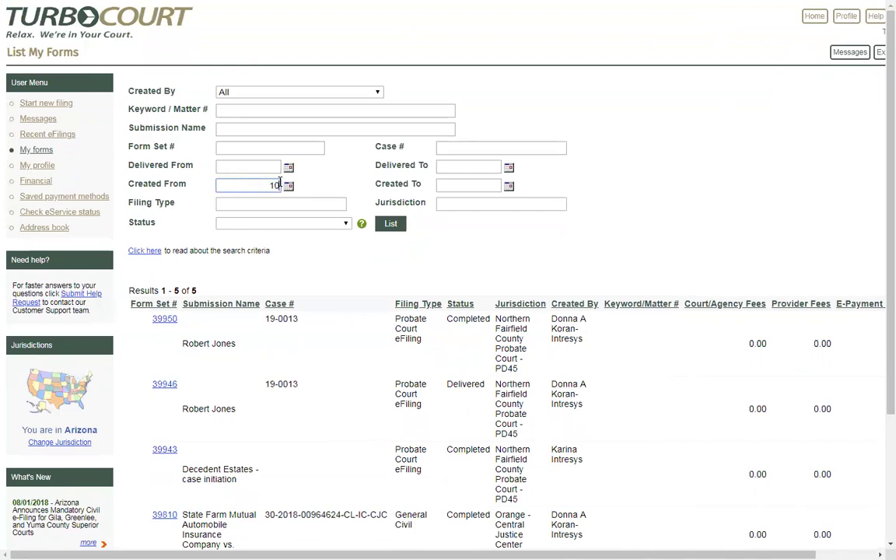
{"action": "type", "text": "/1/18"}
{"action": "key", "text": "Tab"}
{"action": "type", "text": "10"}
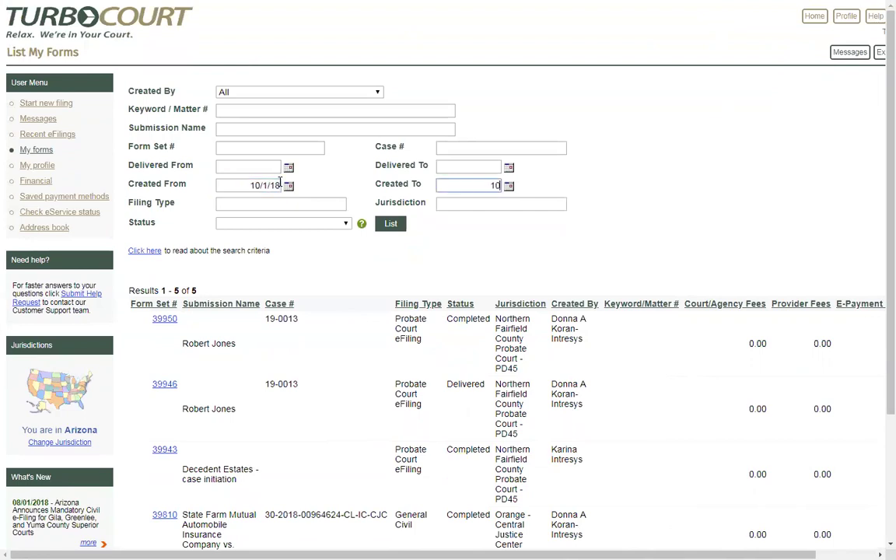
{"action": "type", "text": "/31/18"}
{"action": "left_click", "coordinate": [393, 224]}
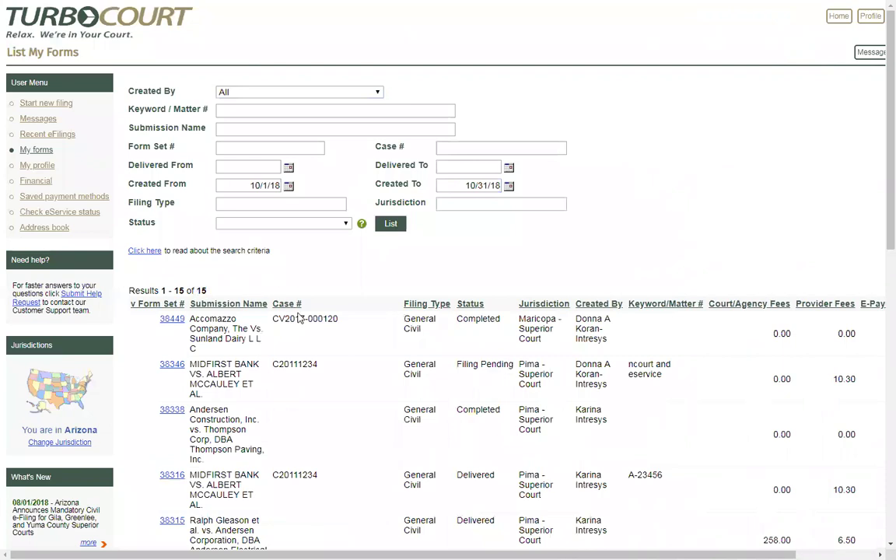
Step: Sort the October 2018 results by Case # in descending order and scroll through them
{"action": "scroll", "coordinate": [311, 319], "scroll_direction": "down", "scroll_amount": 1}
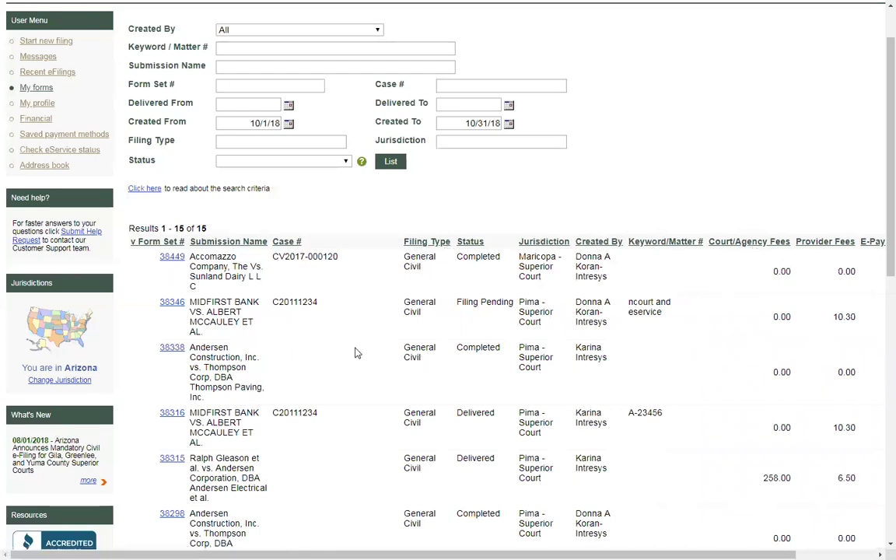
{"action": "left_click", "coordinate": [281, 242]}
{"action": "left_click", "coordinate": [285, 306]}
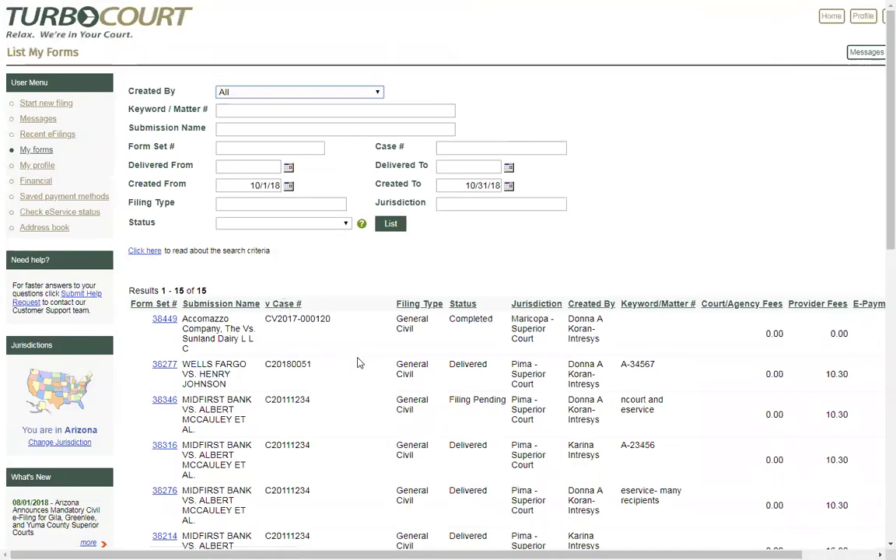
{"action": "scroll", "coordinate": [358, 362], "scroll_direction": "down", "scroll_amount": 1}
{"action": "scroll", "coordinate": [358, 362], "scroll_direction": "down", "scroll_amount": 2}
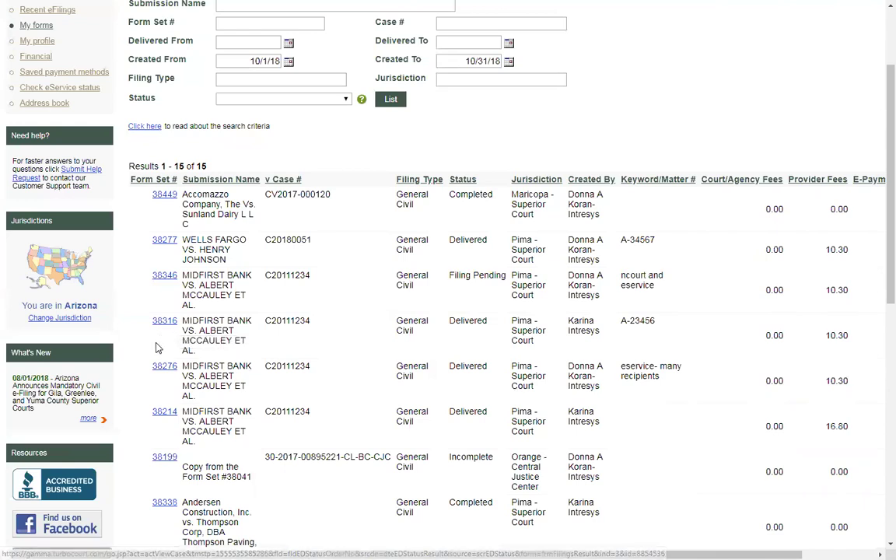
{"action": "scroll", "coordinate": [155, 342], "scroll_direction": "up", "scroll_amount": 3}
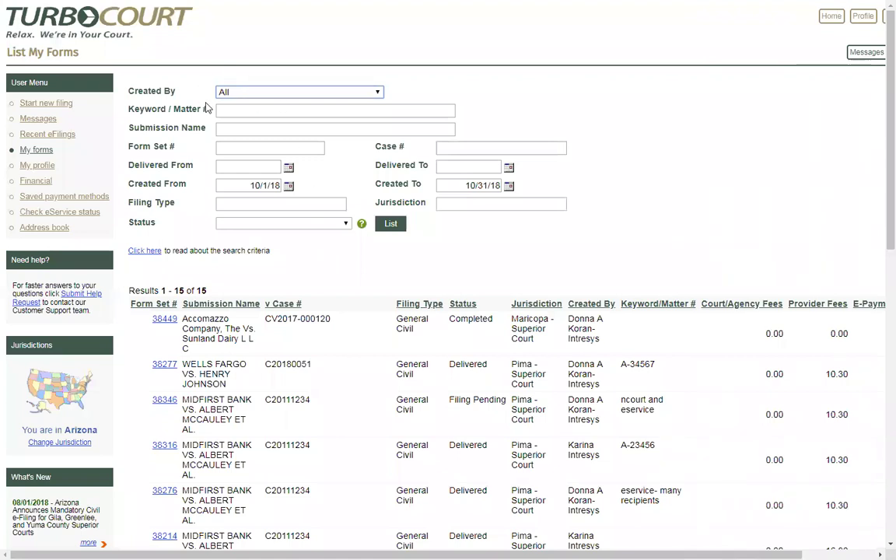
Step: Filter the list to a single creator, then enter 'pima' as the jurisdiction
{"action": "left_click", "coordinate": [378, 92]}
{"action": "left_click", "coordinate": [293, 117]}
{"action": "left_click", "coordinate": [391, 224]}
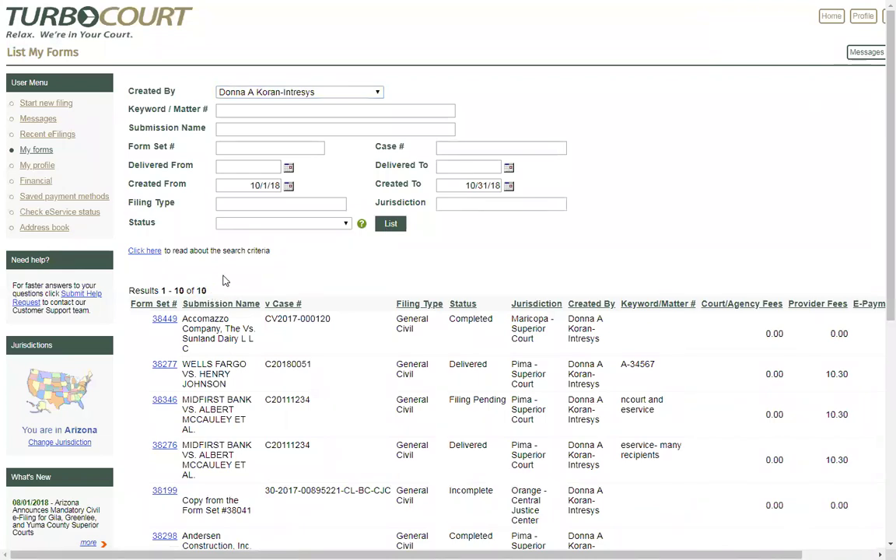
{"action": "left_click", "coordinate": [448, 203]}
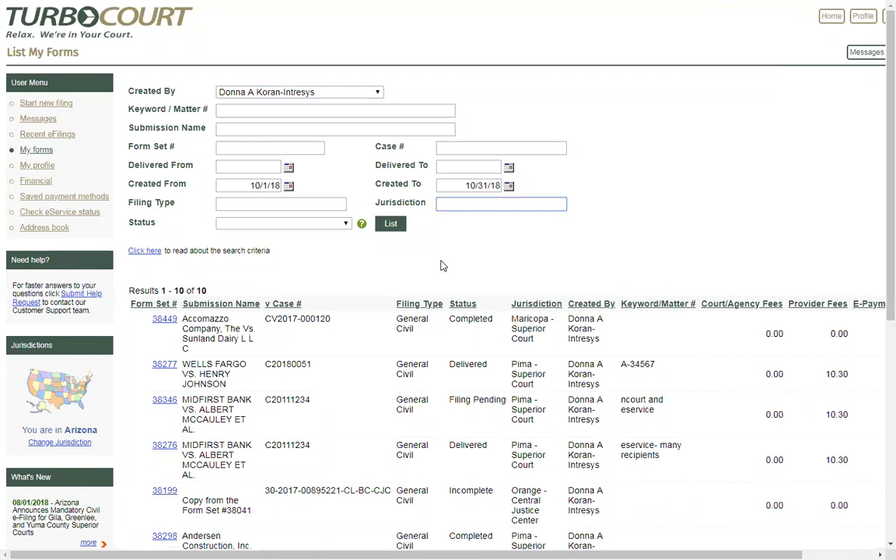
{"action": "type", "text": "pima"}
Step: List the 6 Pima jurisdiction filings, then erase 'pima' from the Jurisdiction field
{"action": "left_click", "coordinate": [391, 225]}
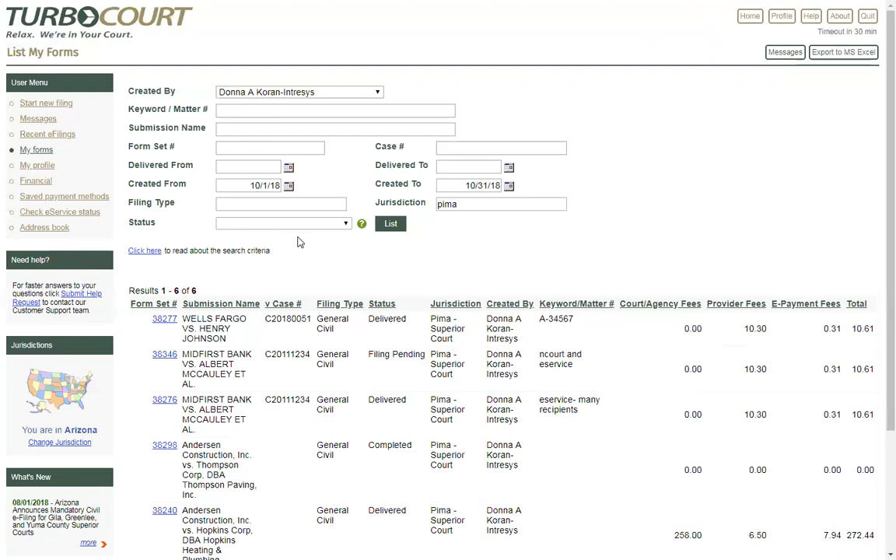
{"action": "left_click_drag", "start_coordinate": [466, 204], "coordinate": [417, 205]}
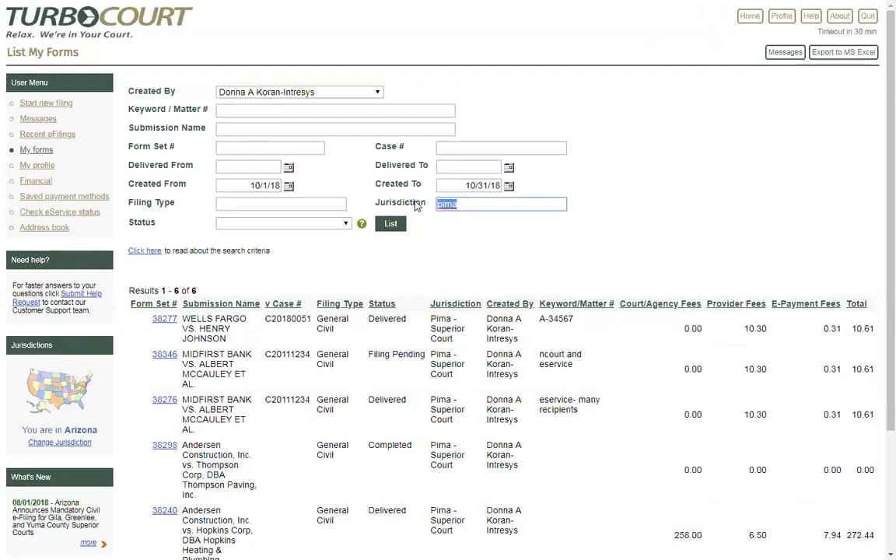
{"action": "key", "text": "BackSpace"}
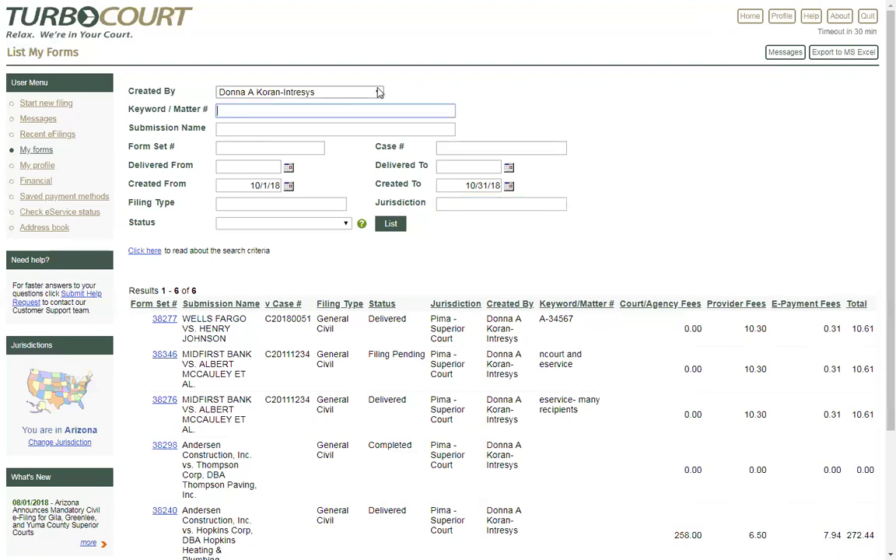
Step: Reset Created By to All and delete the 10/1/18 and 10/31/18 creation dates
{"action": "left_click", "coordinate": [280, 94]}
{"action": "left_click", "coordinate": [234, 103]}
{"action": "left_click_drag", "start_coordinate": [248, 186], "coordinate": [285, 198]}
{"action": "key", "text": "BackSpace"}
{"action": "left_click_drag", "start_coordinate": [465, 187], "coordinate": [502, 187]}
{"action": "key", "text": "BackSpace"}
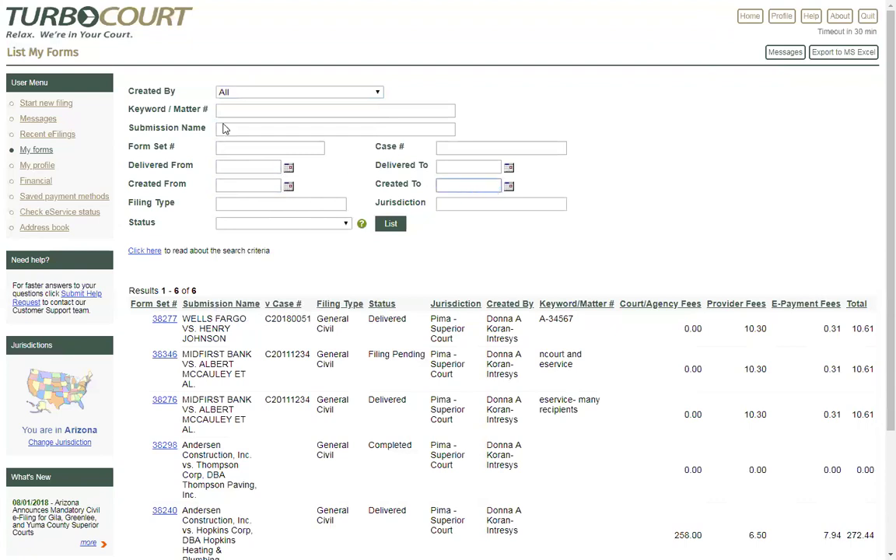
{"action": "left_click", "coordinate": [233, 112]}
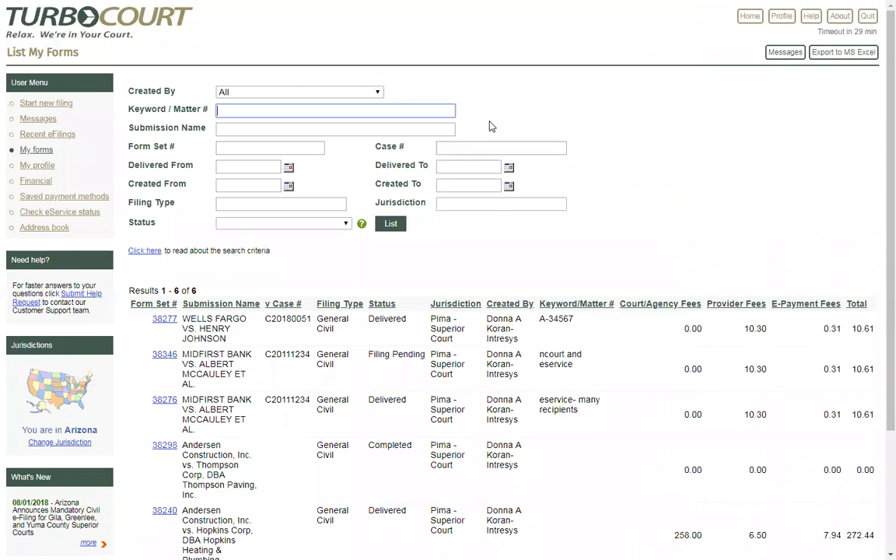
Step: Enter 'A-23456' as the Keyword / Matter #, trimming off the trailing symbols and 'second word'
{"action": "type", "text": "A-23456#%$  se"}
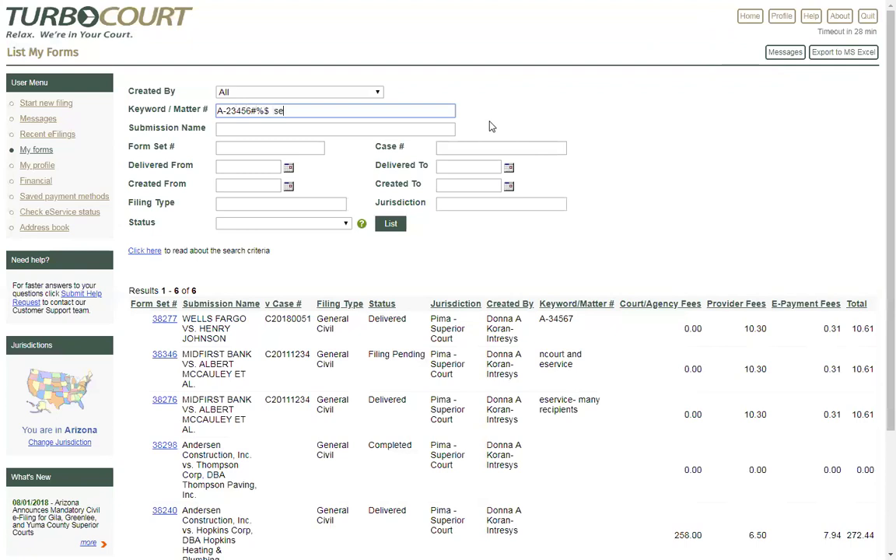
{"action": "type", "text": "cond word"}
{"action": "key", "text": "shift+Left"}
{"action": "key", "text": "shift+Left"}
{"action": "key", "text": "shift+Left"}
{"action": "key", "text": "shift+Left"}
{"action": "key", "text": "shift+Left"}
{"action": "key", "text": "shift+Left"}
{"action": "key", "text": "shift+Left"}
{"action": "key", "text": "shift+Left"}
{"action": "key", "text": "shift+Left"}
{"action": "key", "text": "shift+Left"}
{"action": "key", "text": "shift+Left"}
{"action": "key", "text": "shift+Left"}
{"action": "key", "text": "shift+Left"}
{"action": "key", "text": "shift+Left"}
{"action": "key", "text": "shift+Left"}
{"action": "key", "text": "shift+Left"}
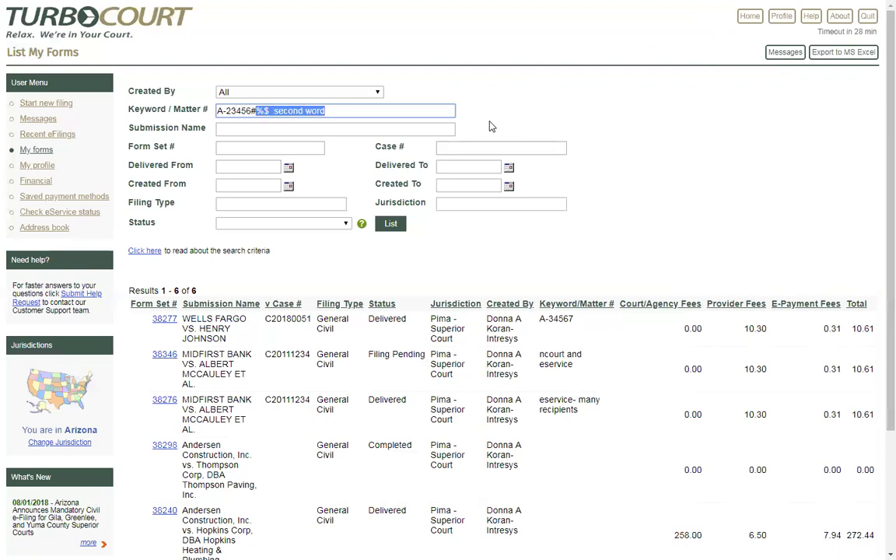
{"action": "key", "text": "BackSpace"}
{"action": "left_click", "coordinate": [250, 186]}
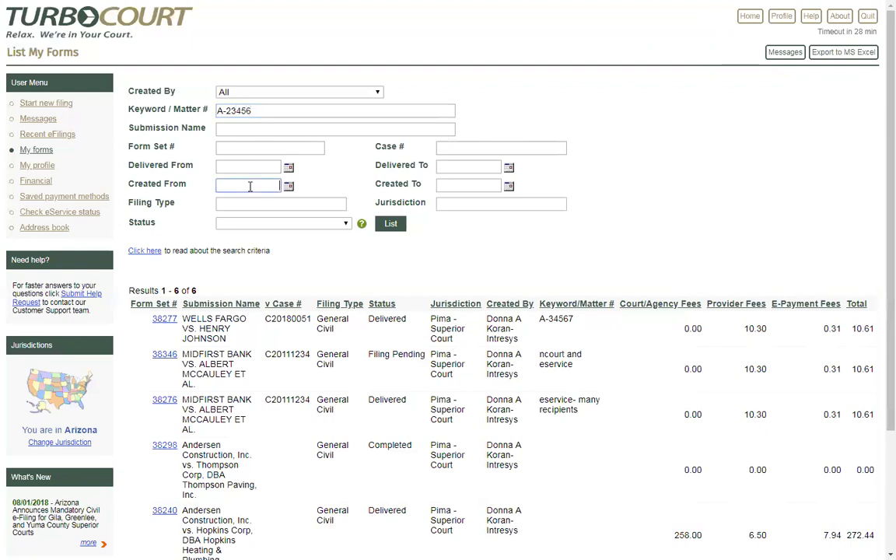
Step: Search A-23456 form sets created 1/1/2018 to 12/31/2018, fixing the malformed start date
{"action": "type", "text": "1/1/2018"}
{"action": "key", "text": "Tab"}
{"action": "type", "text": "12/31/2018"}
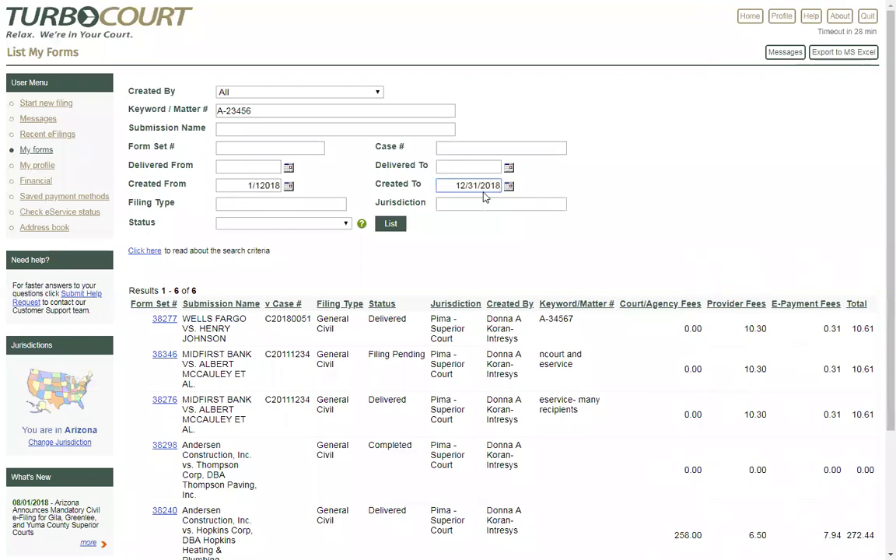
{"action": "left_click_drag", "start_coordinate": [250, 112], "coordinate": [196, 94]}
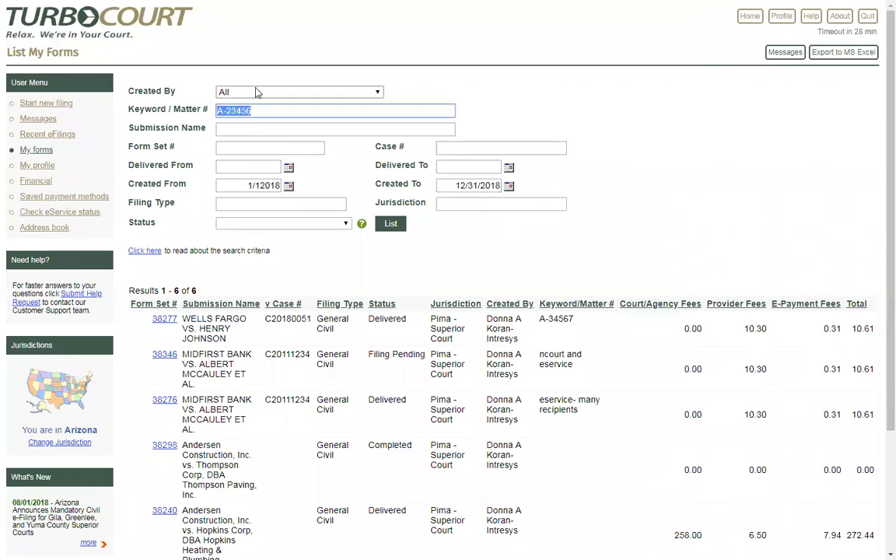
{"action": "left_click", "coordinate": [446, 103]}
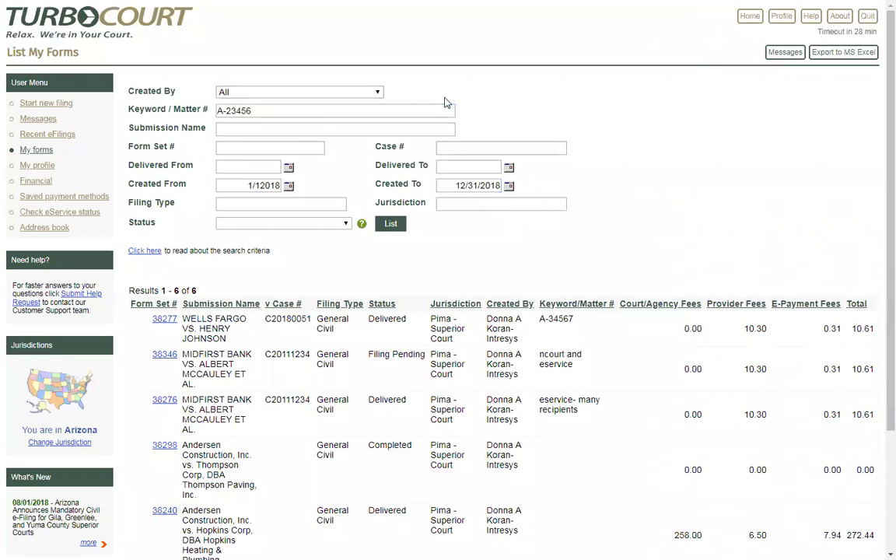
{"action": "left_click", "coordinate": [260, 185]}
{"action": "type", "text": "/"}
{"action": "left_click", "coordinate": [392, 225]}
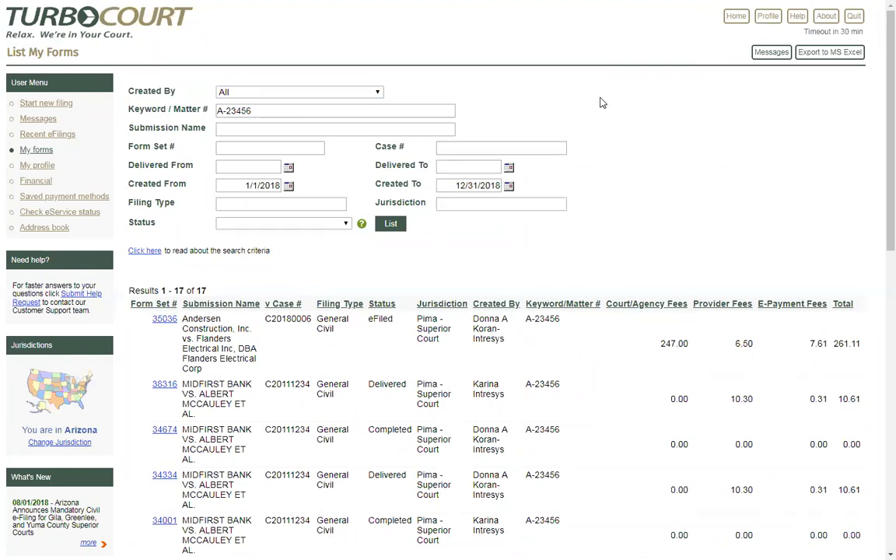
{"action": "left_click", "coordinate": [831, 54]}
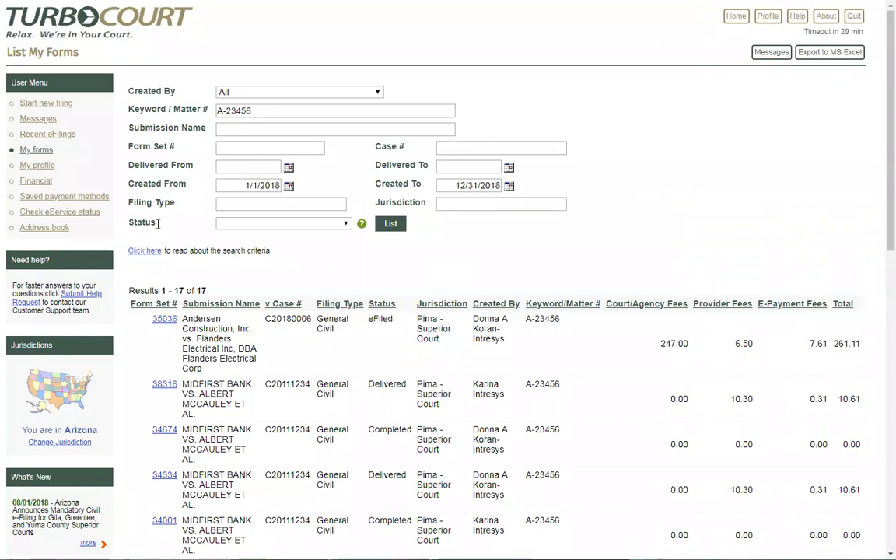
{"action": "double_click", "coordinate": [131, 226]}
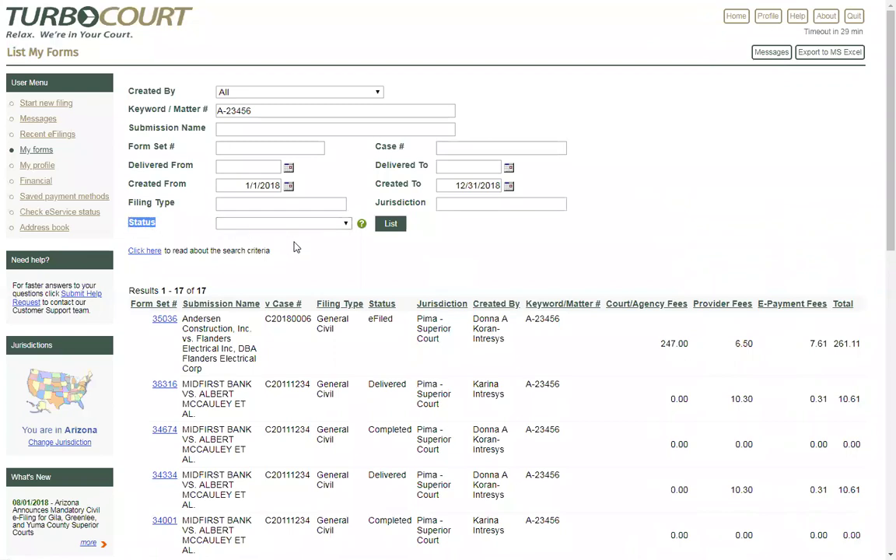
{"action": "left_click", "coordinate": [347, 224]}
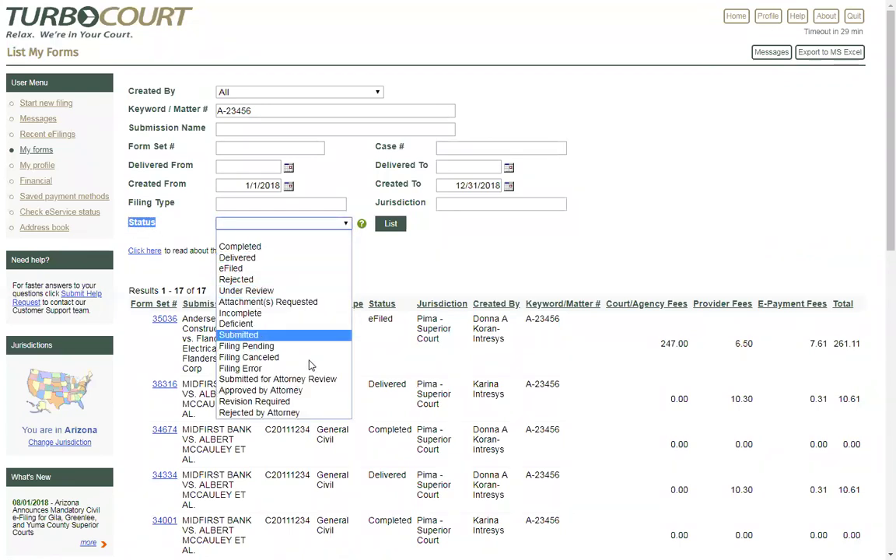
{"action": "left_click", "coordinate": [368, 252]}
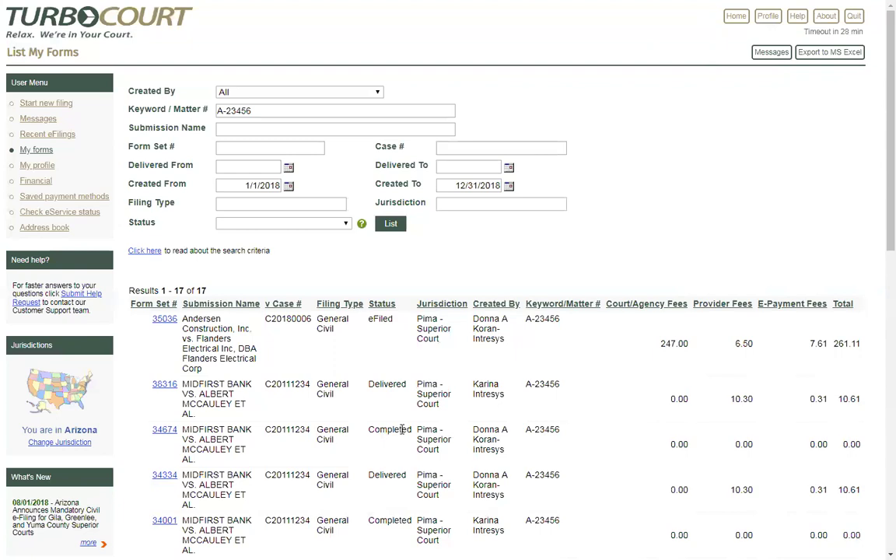
{"action": "left_click_drag", "start_coordinate": [413, 437], "coordinate": [367, 431]}
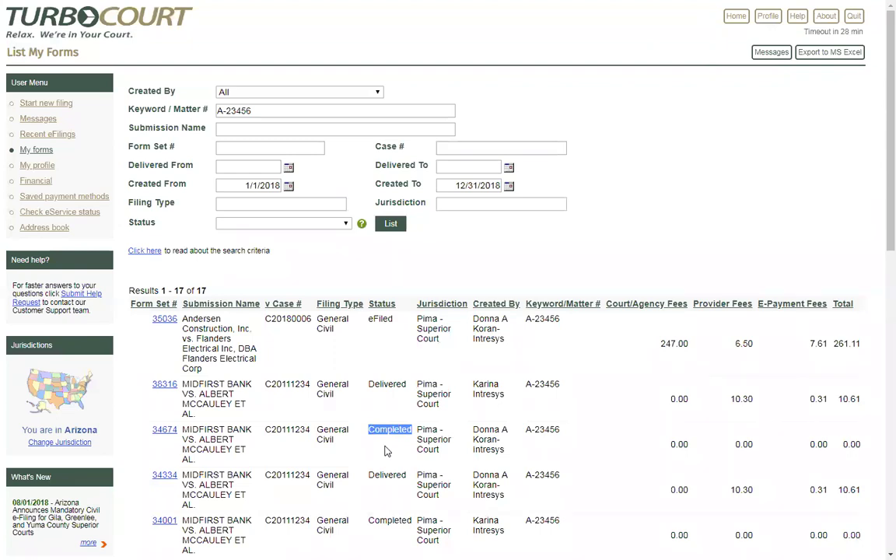
{"action": "left_click", "coordinate": [387, 452]}
{"action": "double_click", "coordinate": [406, 386]}
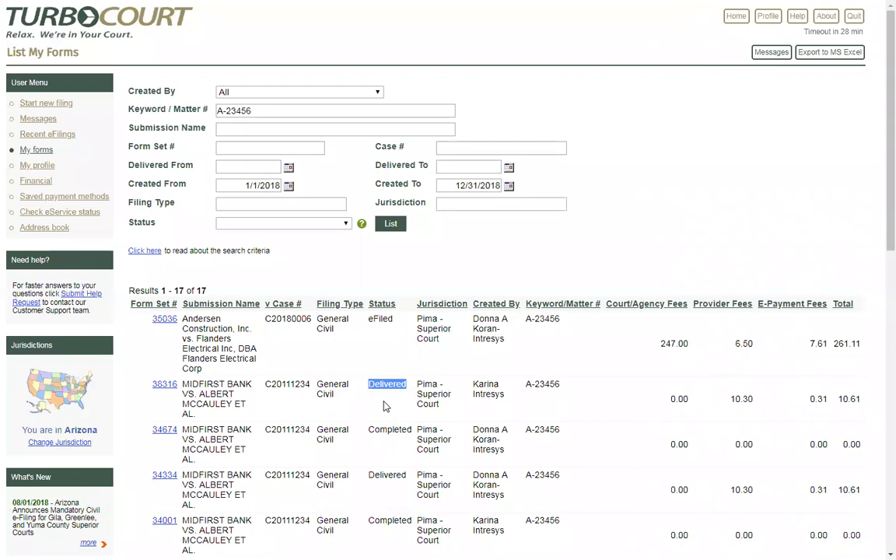
{"action": "left_click_drag", "start_coordinate": [394, 320], "coordinate": [368, 320]}
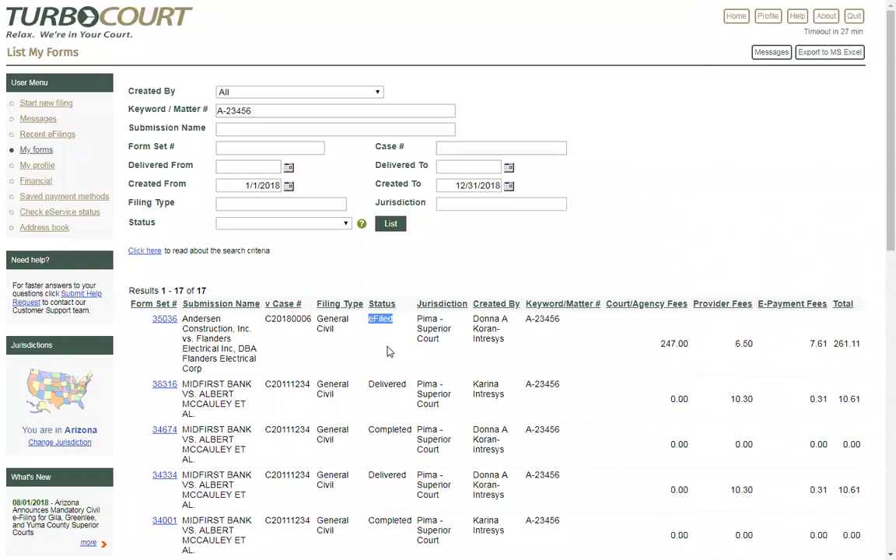
{"action": "left_click", "coordinate": [347, 225]}
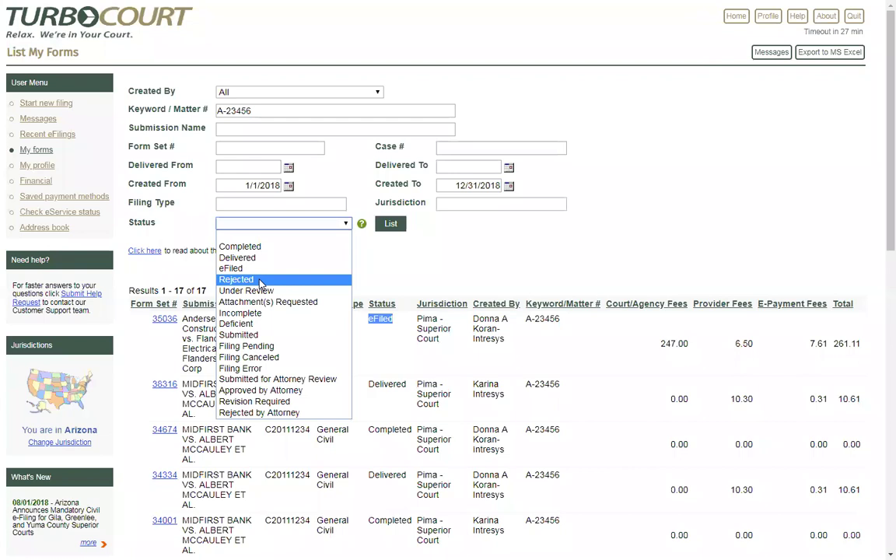
Step: Filter the A-23456 results to Delivered status and rerun the list, leaving 10 form sets
{"action": "left_click", "coordinate": [372, 272]}
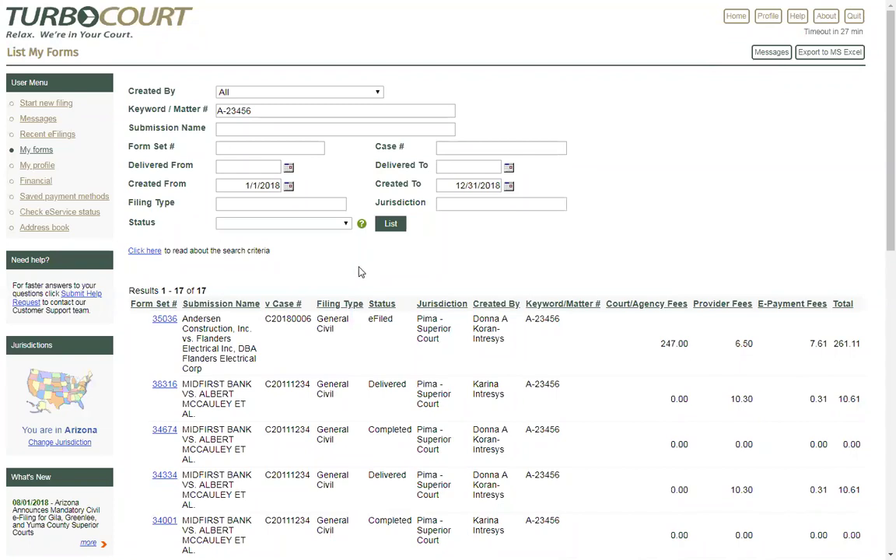
{"action": "left_click", "coordinate": [335, 224]}
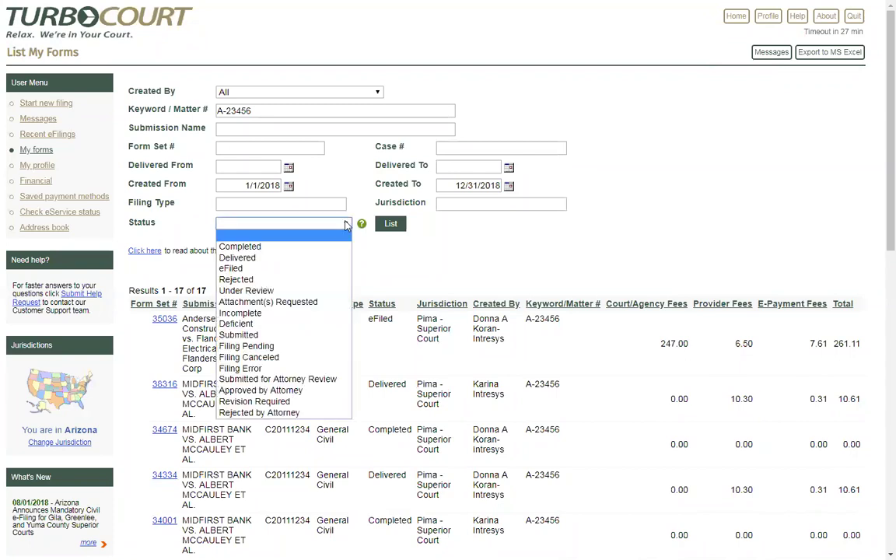
{"action": "left_click", "coordinate": [257, 258]}
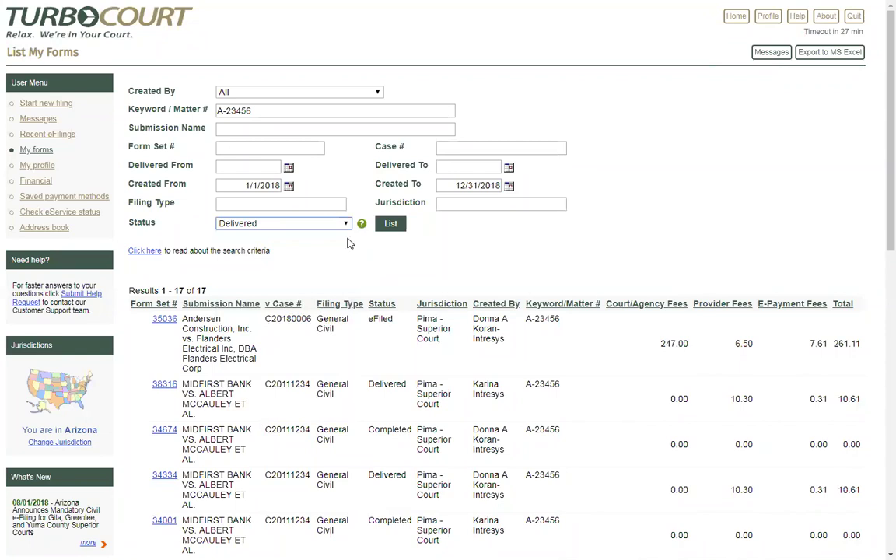
{"action": "left_click", "coordinate": [390, 227]}
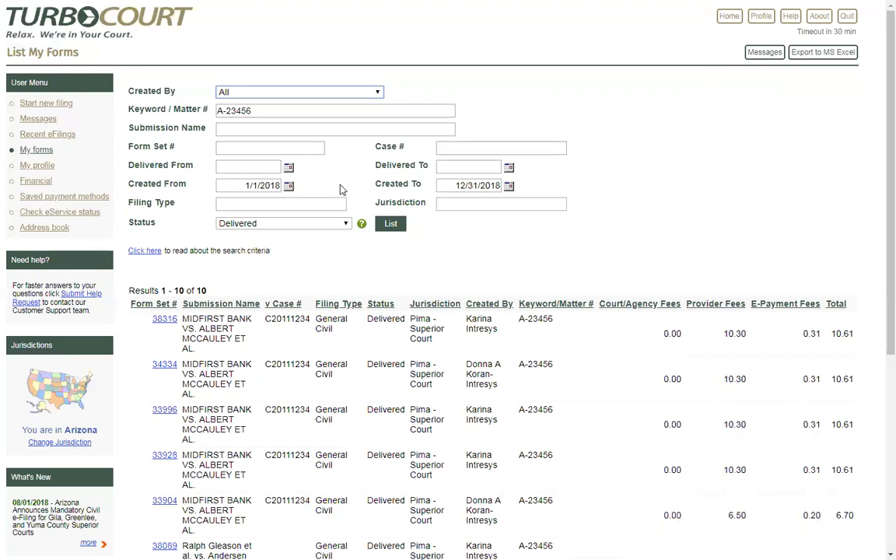
{"action": "triple_click", "coordinate": [259, 109]}
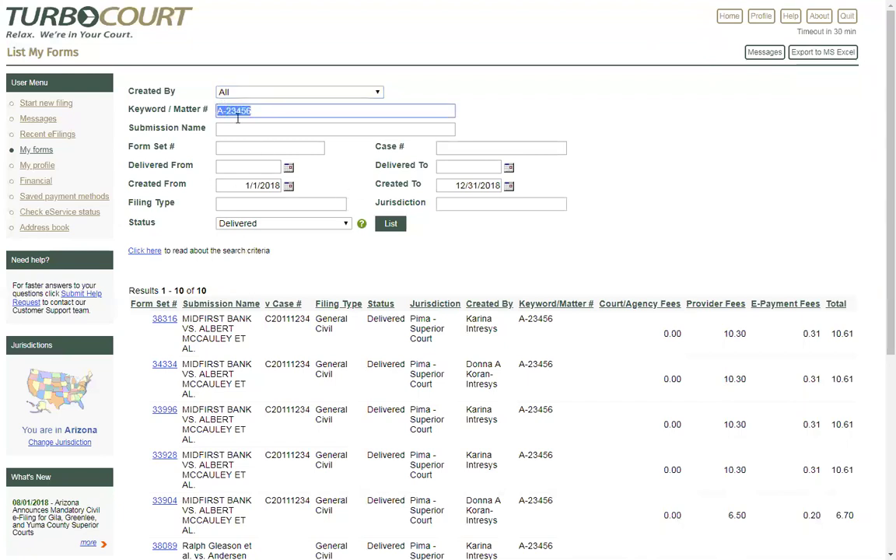
{"action": "left_click", "coordinate": [450, 148]}
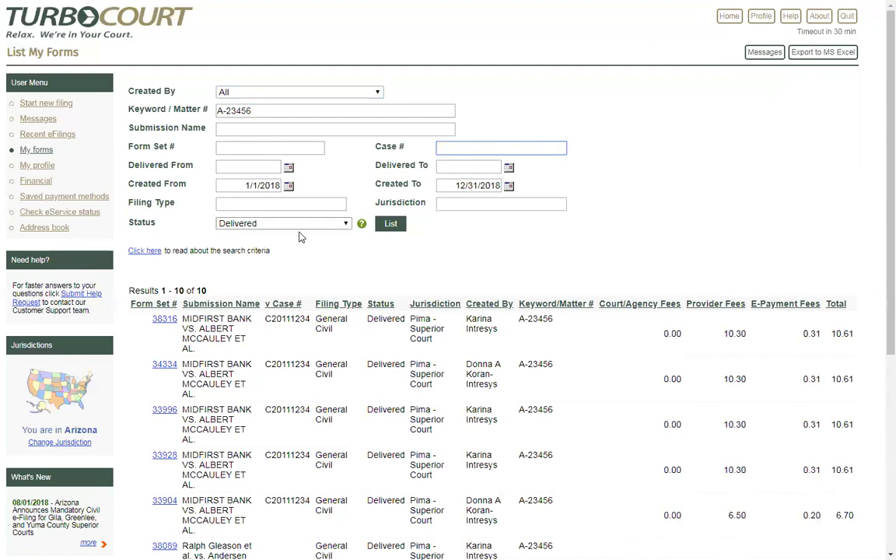
{"action": "left_click", "coordinate": [378, 93]}
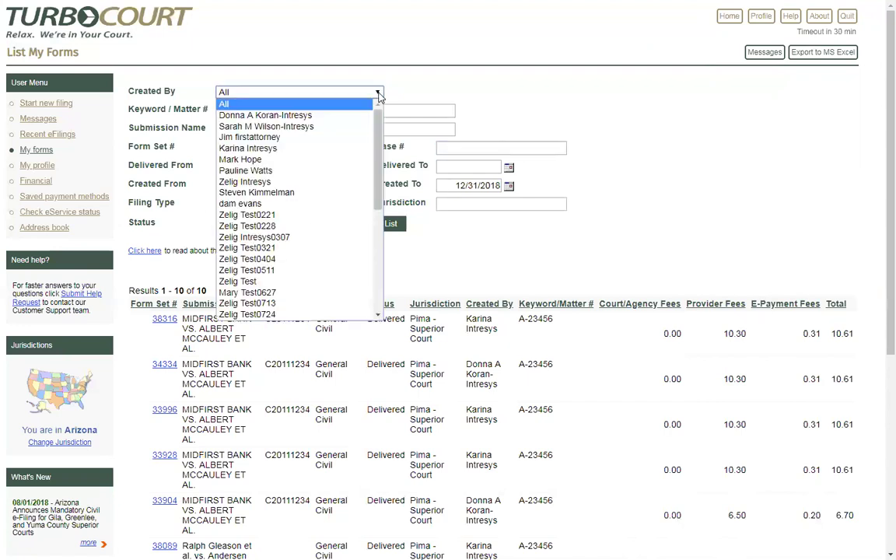
{"action": "left_click", "coordinate": [276, 126]}
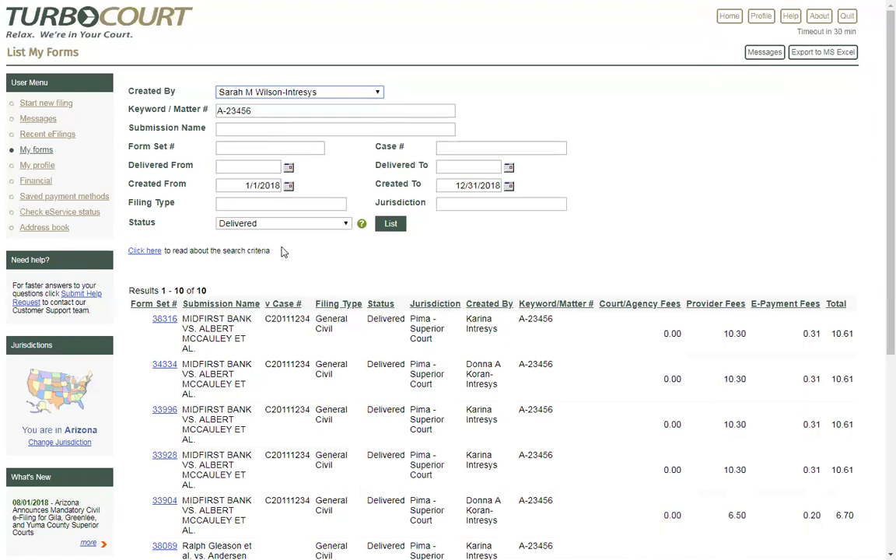
{"action": "left_click", "coordinate": [379, 91]}
{"action": "left_click", "coordinate": [307, 105]}
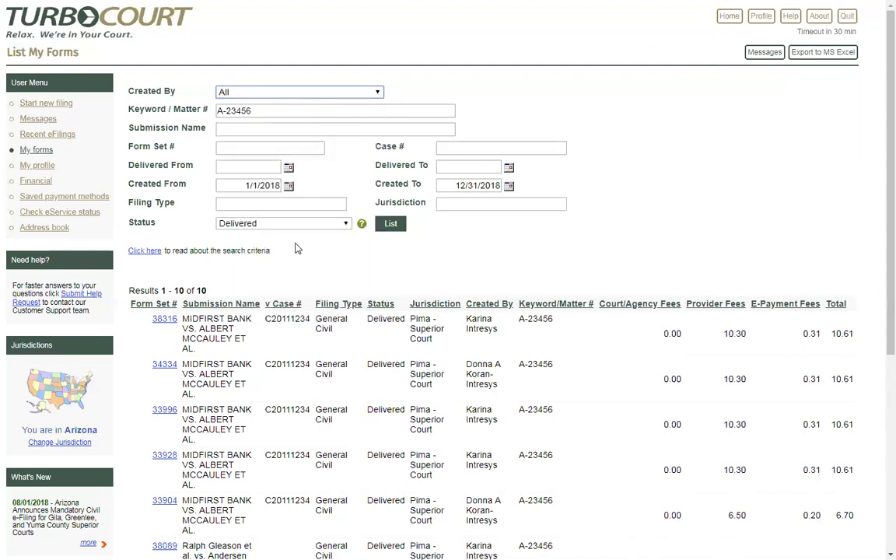
{"action": "left_click", "coordinate": [347, 224]}
Step: Blank the Status, delete the 1/1/2018–12/31/2018 dates and the A-23456 keyword
{"action": "left_click", "coordinate": [257, 235]}
{"action": "left_click_drag", "start_coordinate": [244, 186], "coordinate": [279, 190]}
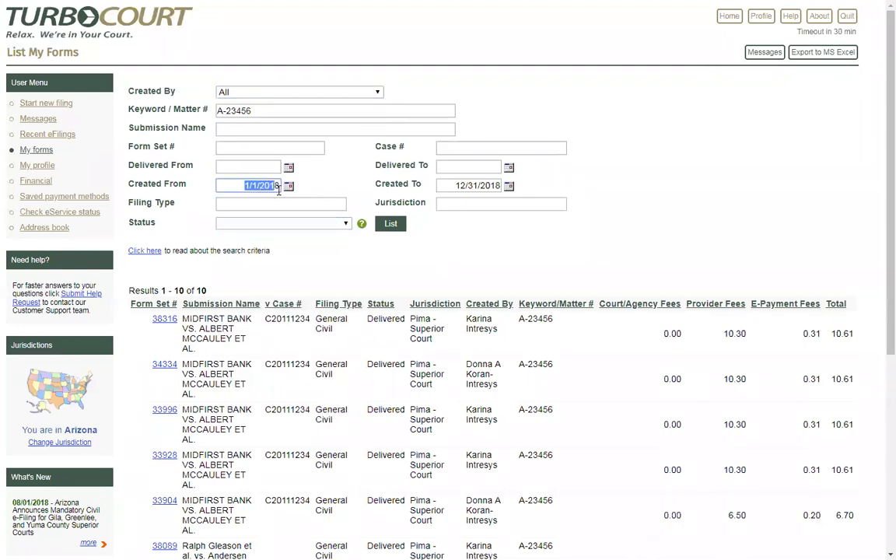
{"action": "key", "text": "Delete"}
{"action": "left_click", "coordinate": [465, 187]}
{"action": "key", "text": "shift+End"}
{"action": "key", "text": "Delete"}
{"action": "left_click_drag", "start_coordinate": [262, 110], "coordinate": [217, 111]}
{"action": "key", "text": "Delete"}
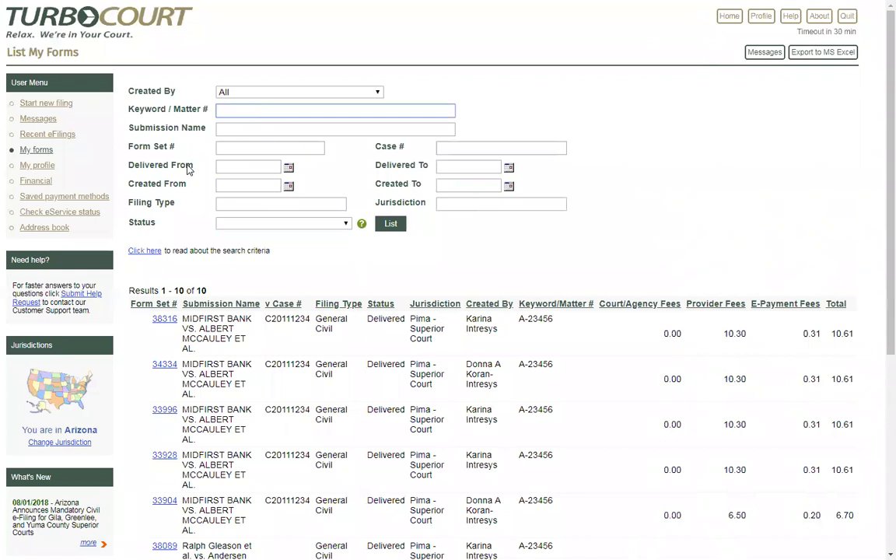
{"action": "left_click", "coordinate": [239, 147]}
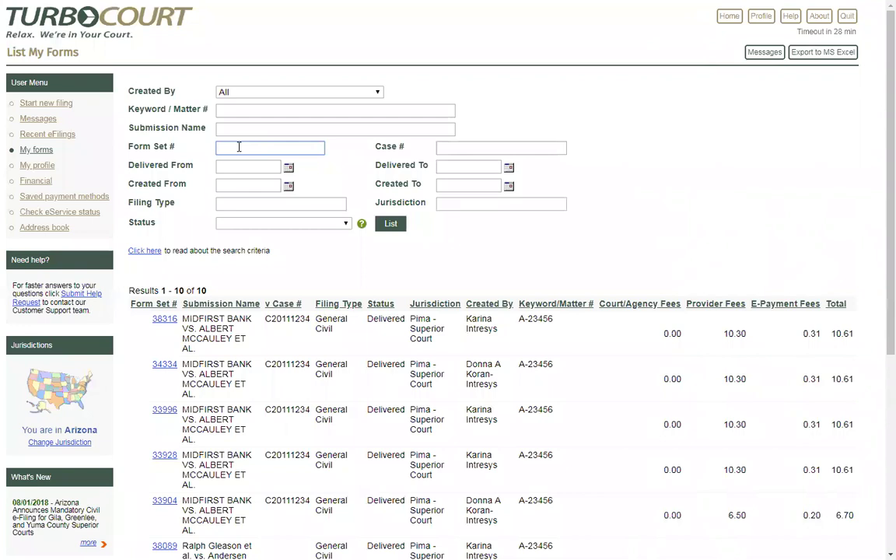
Step: Search for form set 31962 and open its filing details
{"action": "type", "text": "31962"}
{"action": "left_click", "coordinate": [392, 227]}
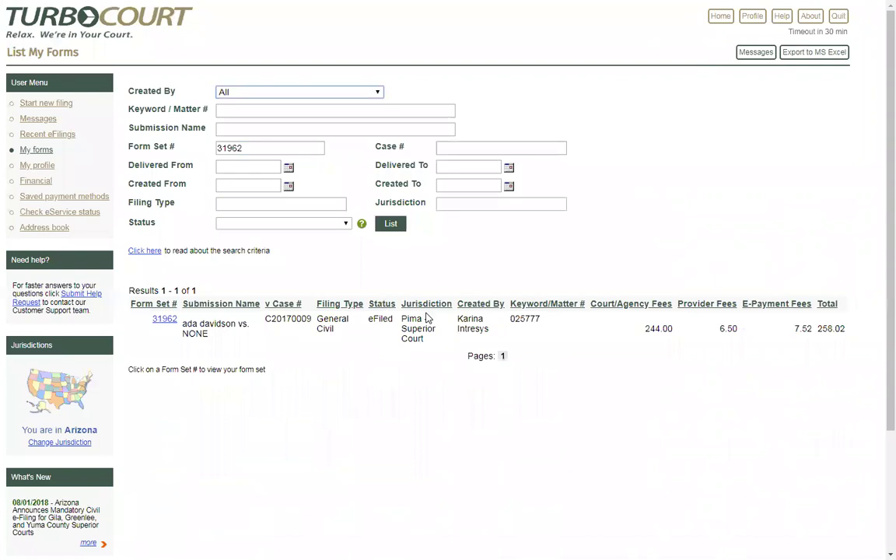
{"action": "left_click", "coordinate": [166, 323]}
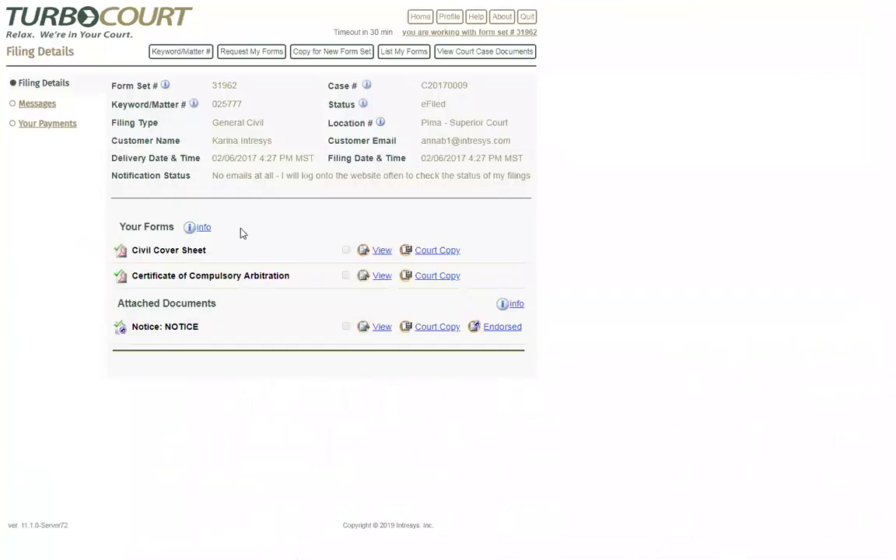
Step: Highlight the customer name on the 31962 filing details, then clear the highlight
{"action": "left_click_drag", "start_coordinate": [239, 140], "coordinate": [223, 140]}
{"action": "left_click", "coordinate": [290, 138]}
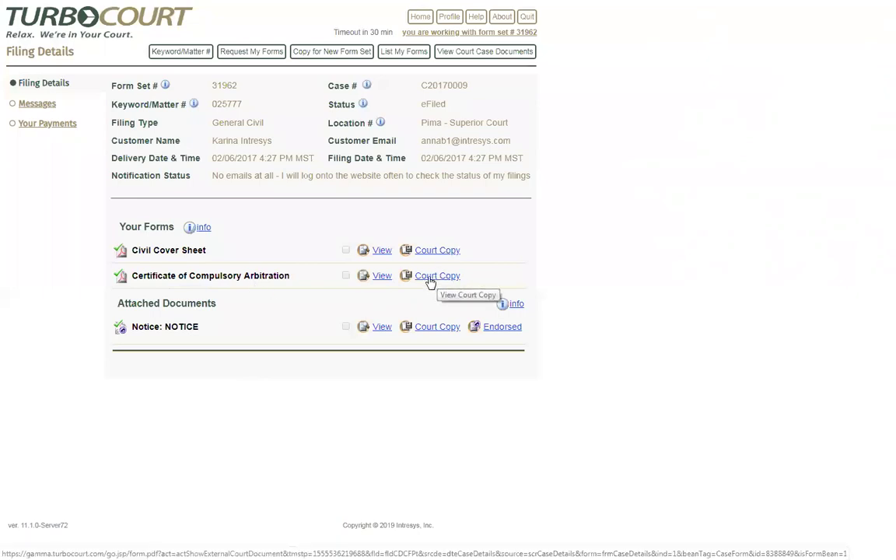
Step: View the stamped Certificate of Compulsory Arbitration court copy, then close it
{"action": "left_click", "coordinate": [430, 277]}
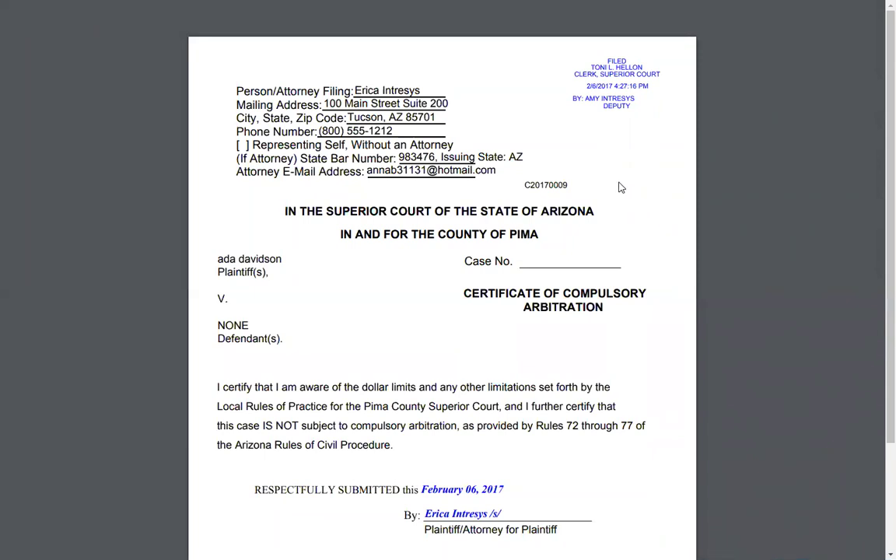
{"action": "key", "text": "ctrl+w"}
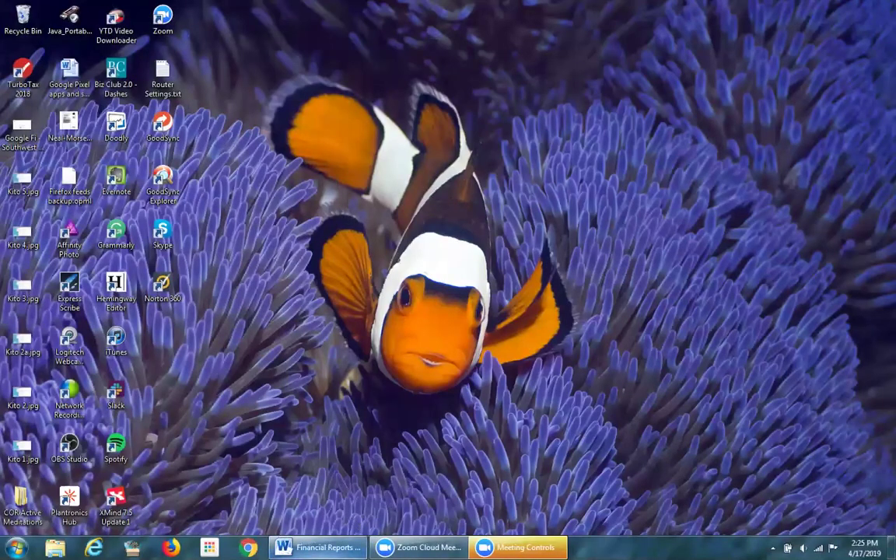
Step: Launch Chrome and navigate to gamma.turbocourt.com
{"action": "left_click", "coordinate": [317, 547]}
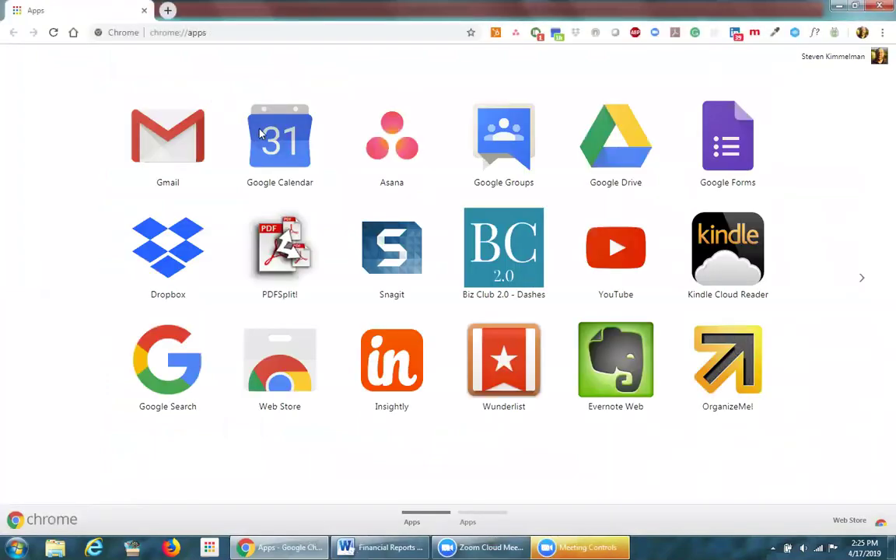
{"action": "left_click", "coordinate": [211, 32]}
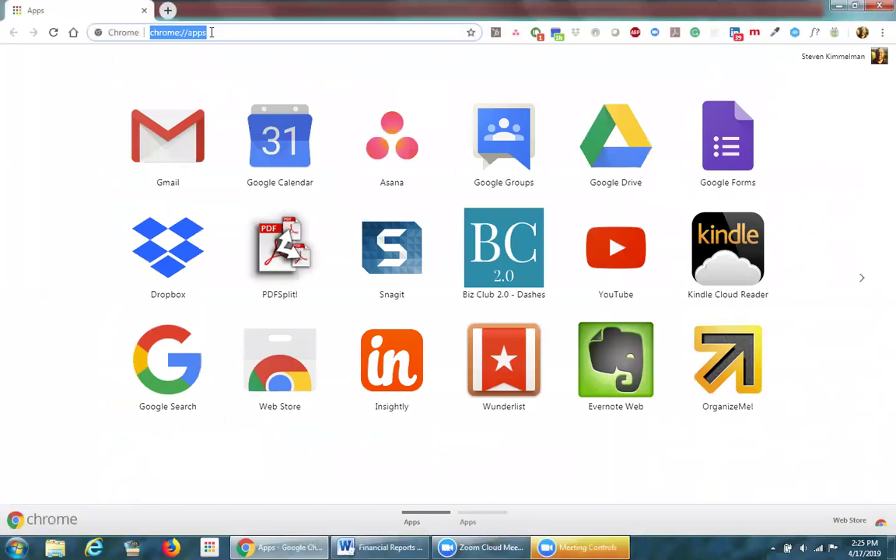
{"action": "type", "text": "gamma.turbocourt.com"}
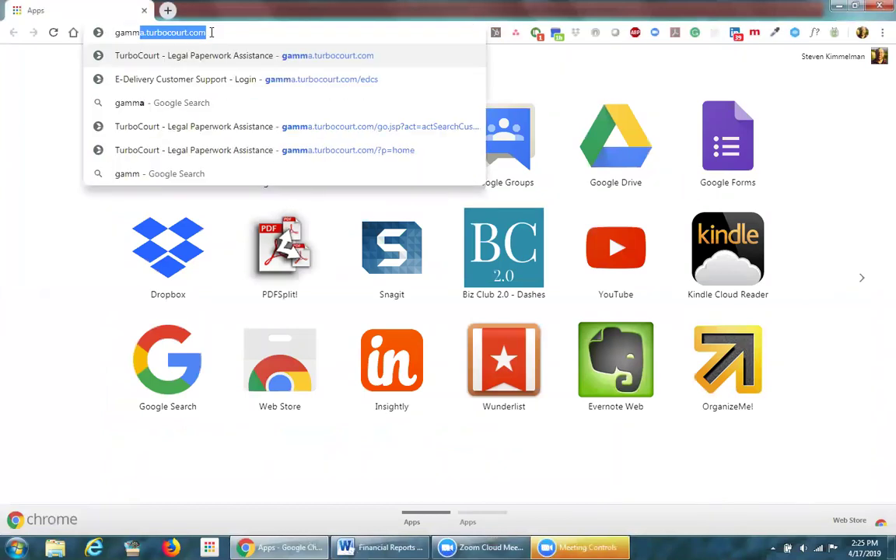
{"action": "key", "text": "Return"}
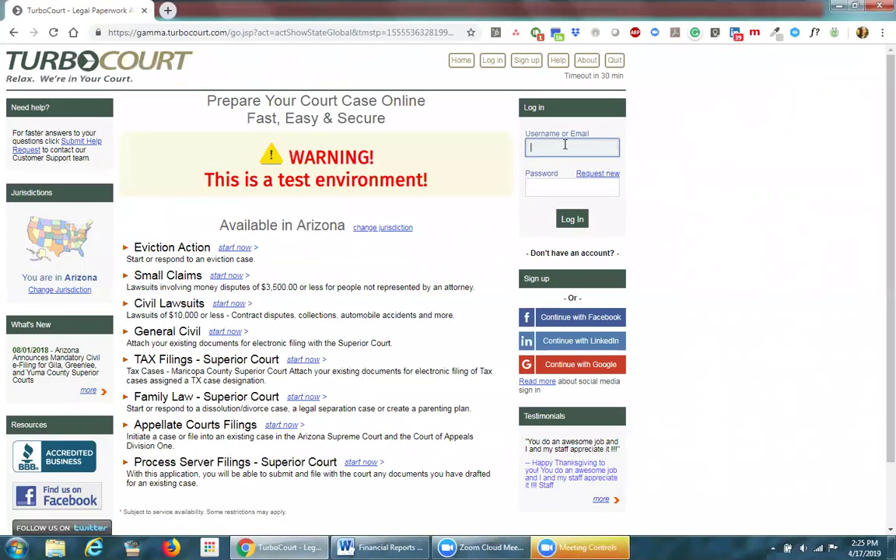
Step: Sign in with the account e-mail and password, correcting the username, then open List All My Forms
{"action": "type", "text": "mhope2016@fake.com"}
{"action": "key", "text": "Tab"}
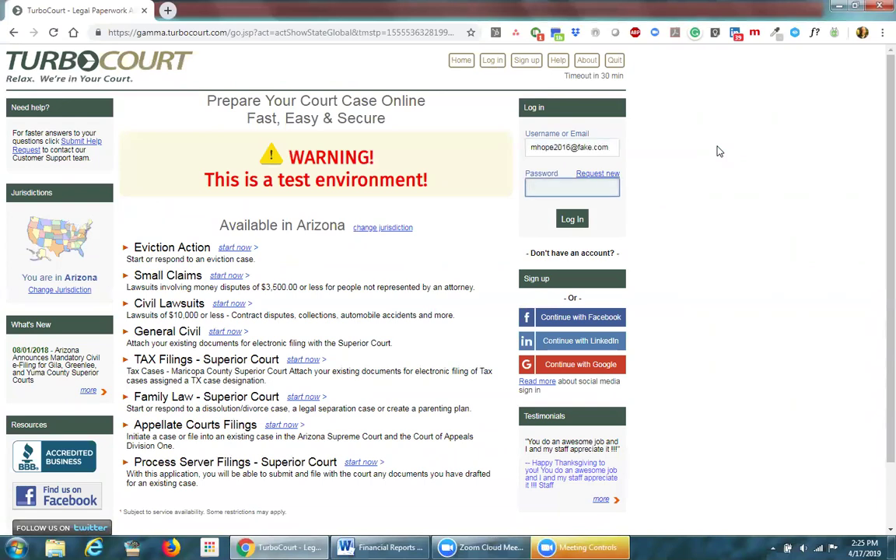
{"action": "type", "text": "p"}
{"action": "left_click", "coordinate": [572, 220]}
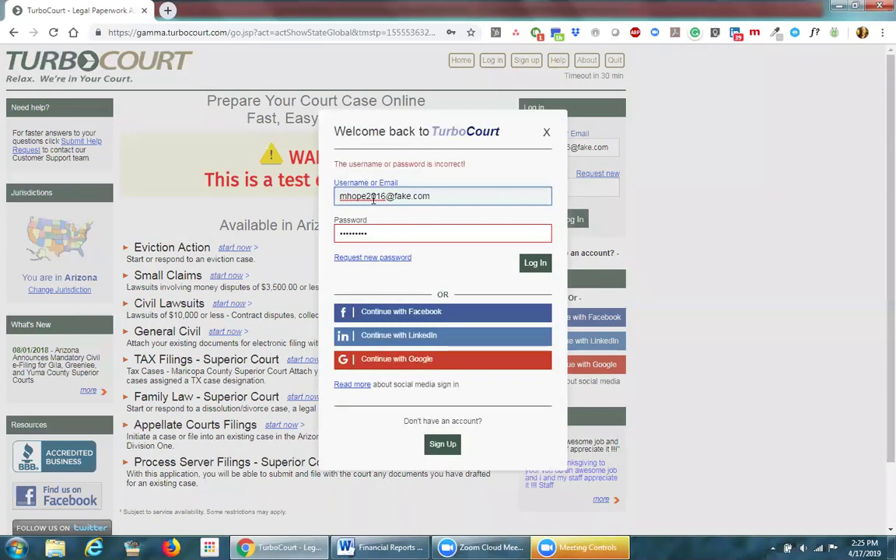
{"action": "left_click_drag", "start_coordinate": [371, 230], "coordinate": [338, 232]}
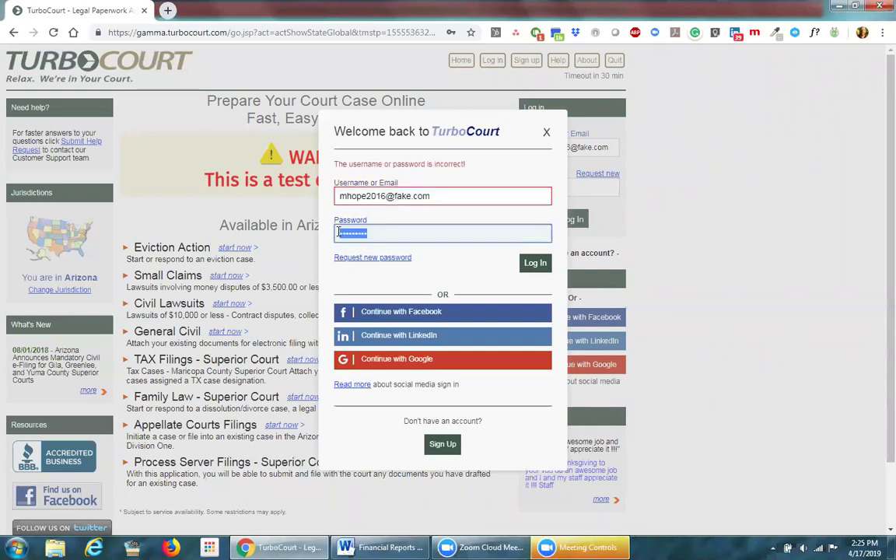
{"action": "left_click", "coordinate": [361, 196]}
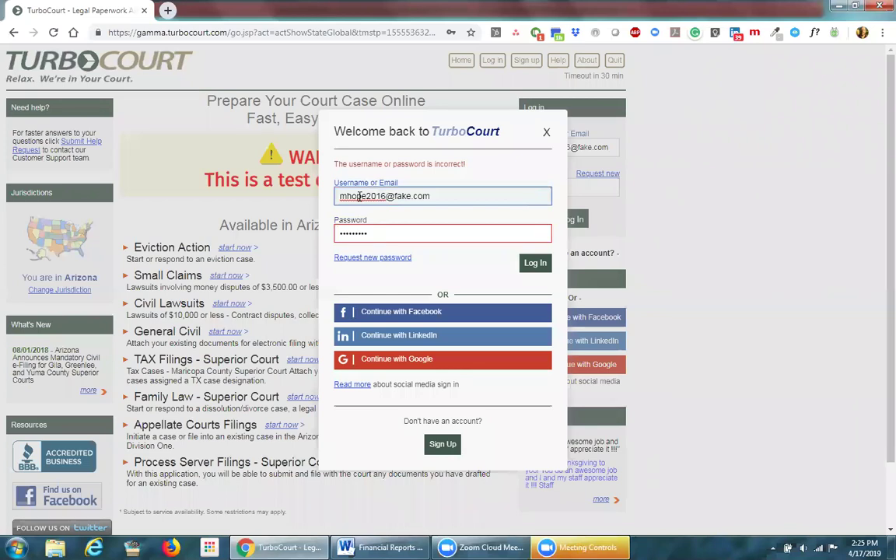
{"action": "key", "text": "BackSpace"}
{"action": "key", "text": "BackSpace"}
{"action": "key", "text": "BackSpace"}
{"action": "key", "text": "BackSpace"}
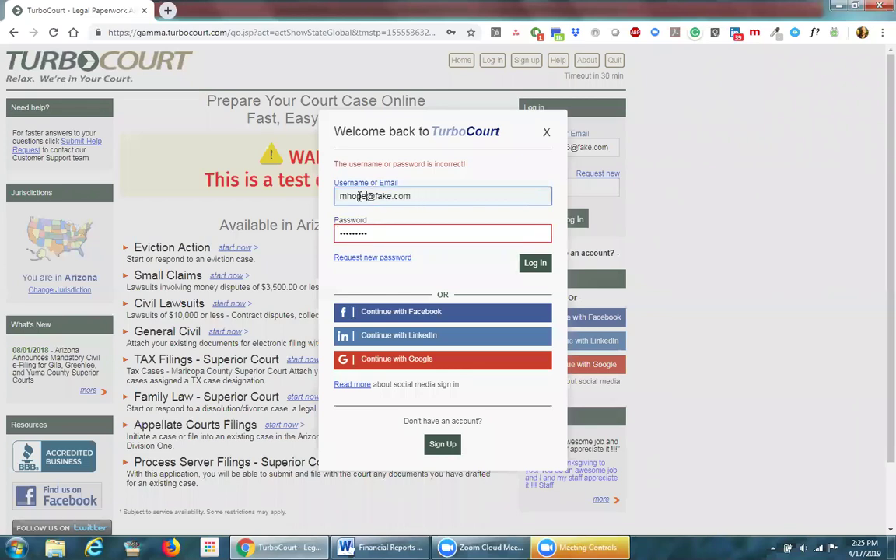
{"action": "left_click", "coordinate": [535, 262]}
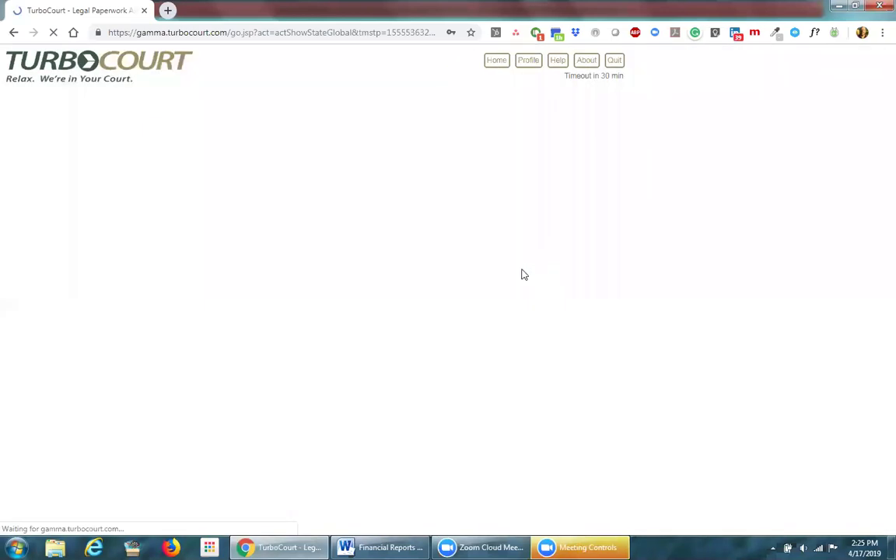
{"action": "left_click", "coordinate": [360, 102]}
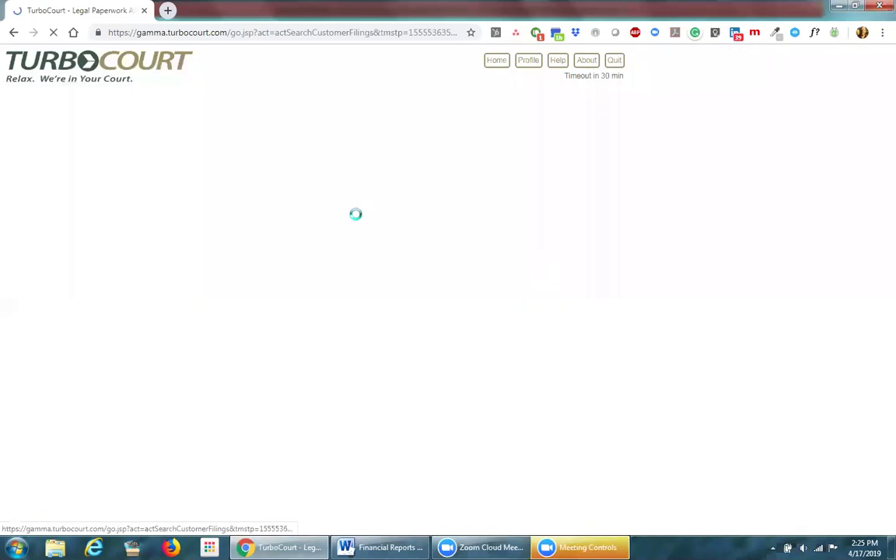
{"action": "left_click", "coordinate": [245, 192]}
Step: Search form set 31962 without the 03/18/2019 Created From limit and open its filing details
{"action": "type", "text": "31962"}
{"action": "left_click_drag", "start_coordinate": [233, 229], "coordinate": [280, 233]}
{"action": "key", "text": "BackSpace"}
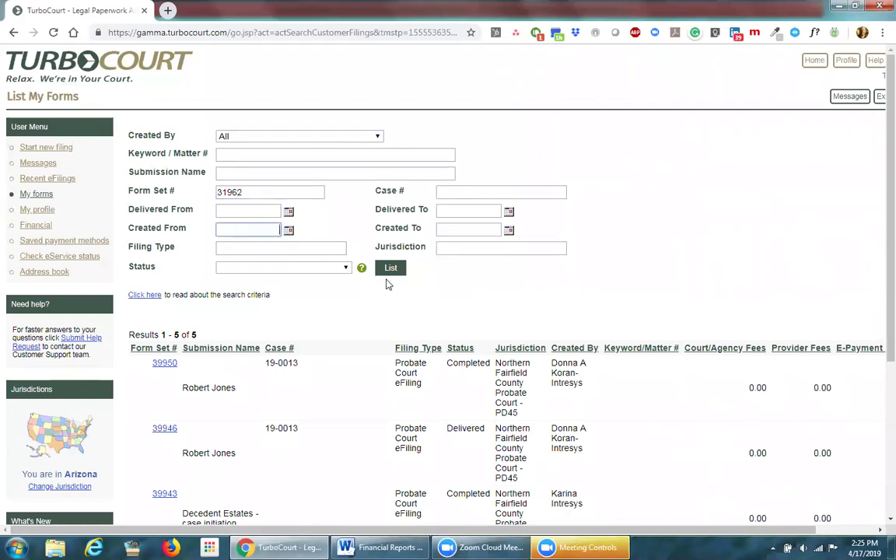
{"action": "left_click", "coordinate": [391, 267]}
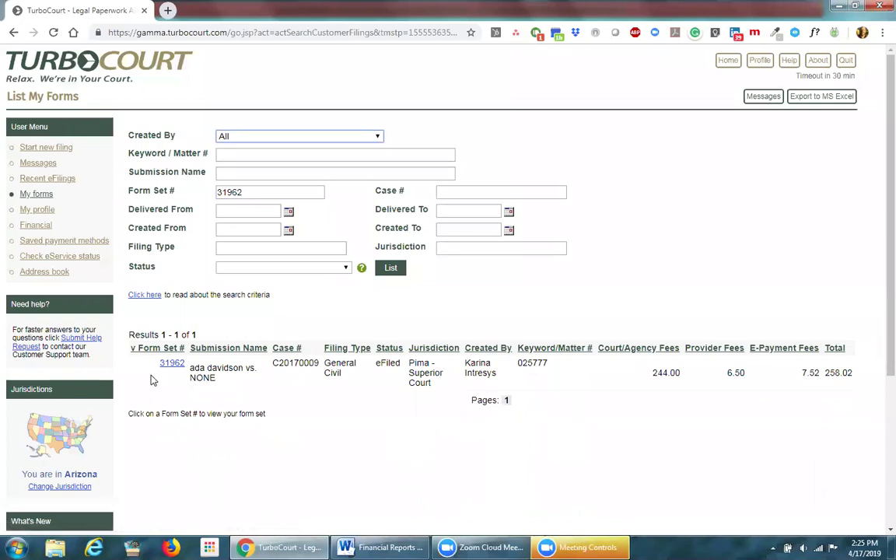
{"action": "left_click", "coordinate": [172, 363]}
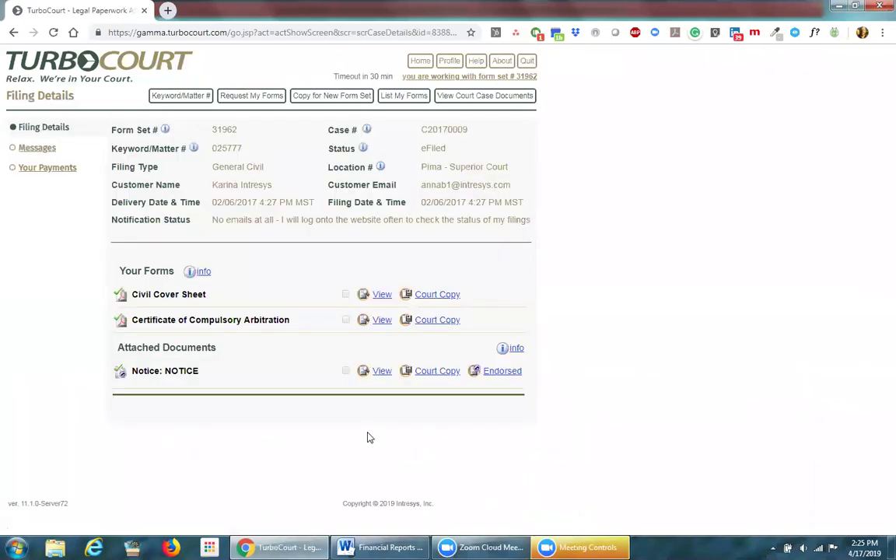
{"action": "left_click_drag", "start_coordinate": [421, 167], "coordinate": [382, 138]}
{"action": "left_click", "coordinate": [579, 296]}
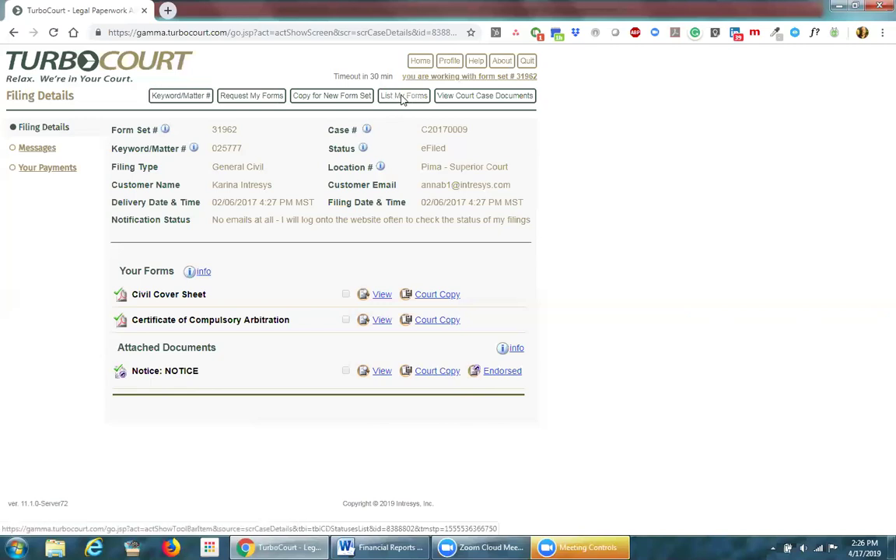
Step: Back in My Forms, search form set 31963 and open its Maricopa filing details
{"action": "left_click", "coordinate": [402, 97]}
{"action": "left_click", "coordinate": [264, 193]}
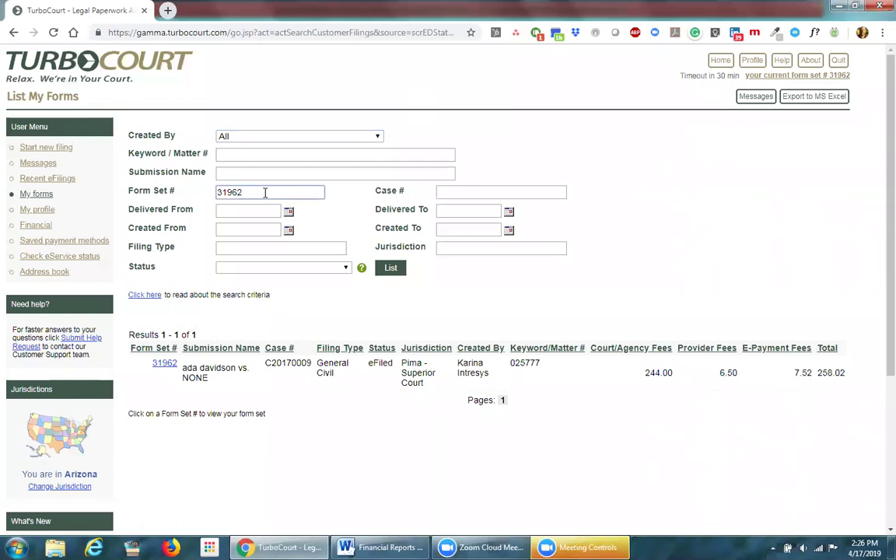
{"action": "left_click", "coordinate": [393, 270]}
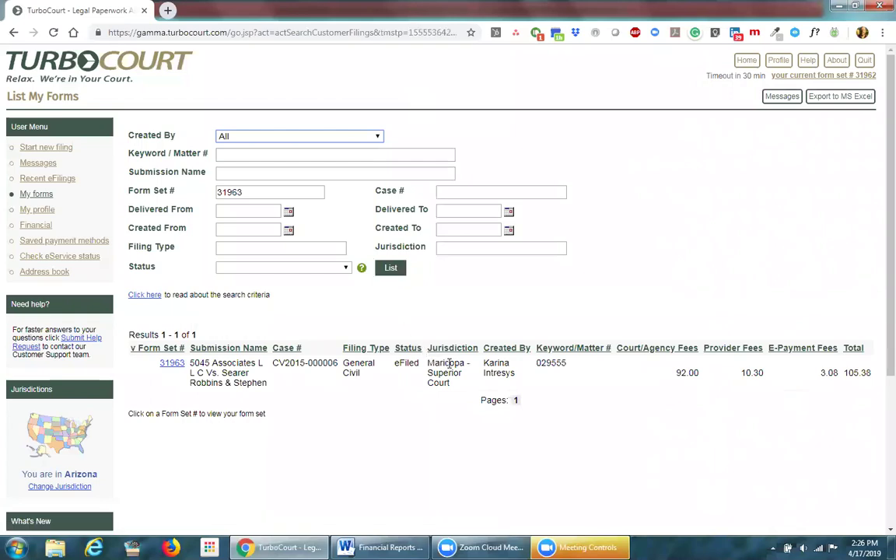
{"action": "double_click", "coordinate": [464, 364]}
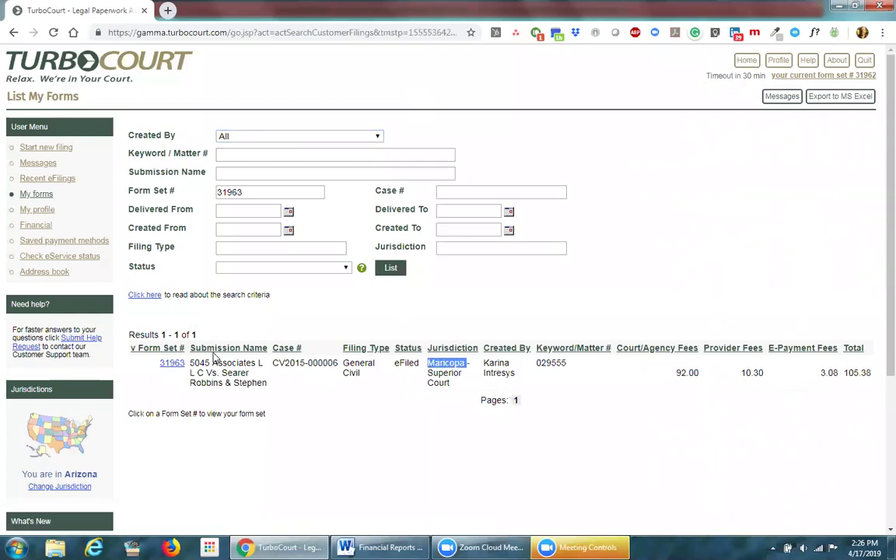
{"action": "left_click", "coordinate": [173, 366]}
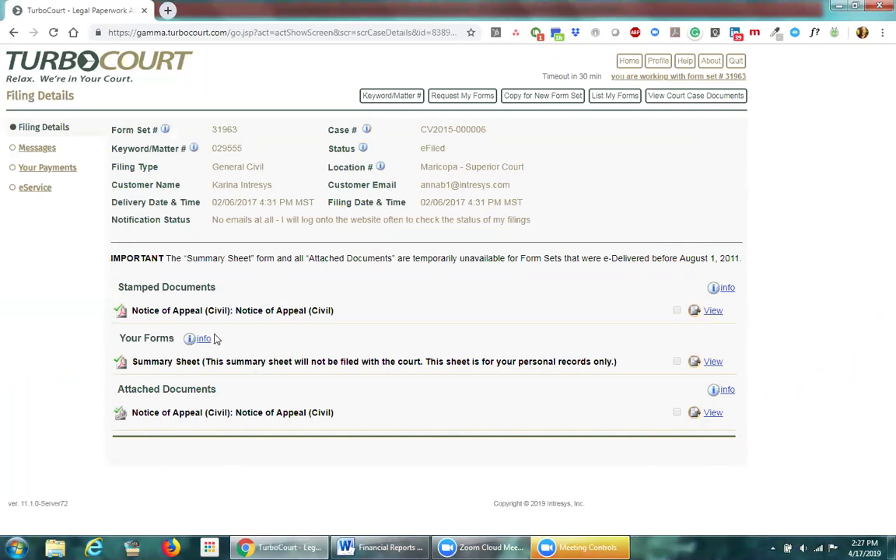
Step: Highlight the Stamped Documents heading and eFiled status on the 31963 filing details
{"action": "left_click_drag", "start_coordinate": [218, 289], "coordinate": [121, 286]}
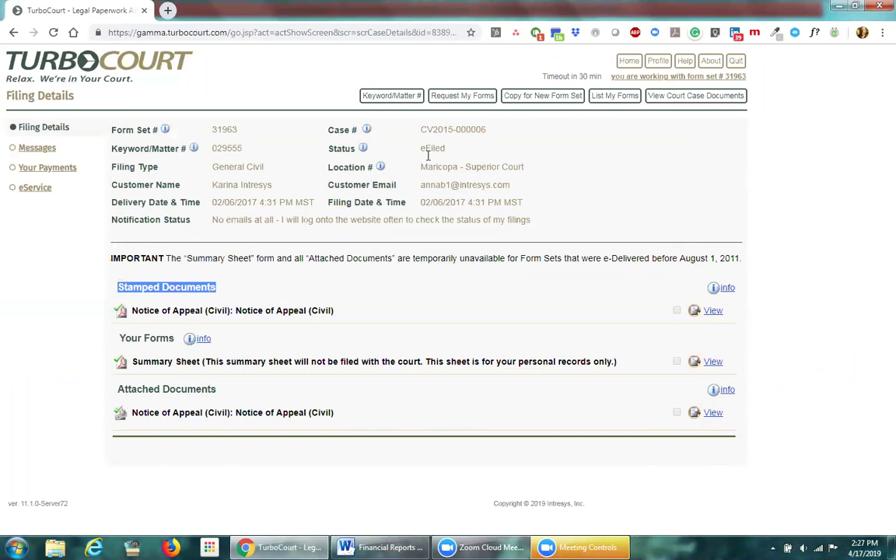
{"action": "left_click_drag", "start_coordinate": [448, 147], "coordinate": [412, 156]}
{"action": "left_click_drag", "start_coordinate": [219, 288], "coordinate": [114, 284]}
{"action": "left_click", "coordinate": [113, 282]}
{"action": "triple_click", "coordinate": [113, 281]}
{"action": "left_click", "coordinate": [237, 286]}
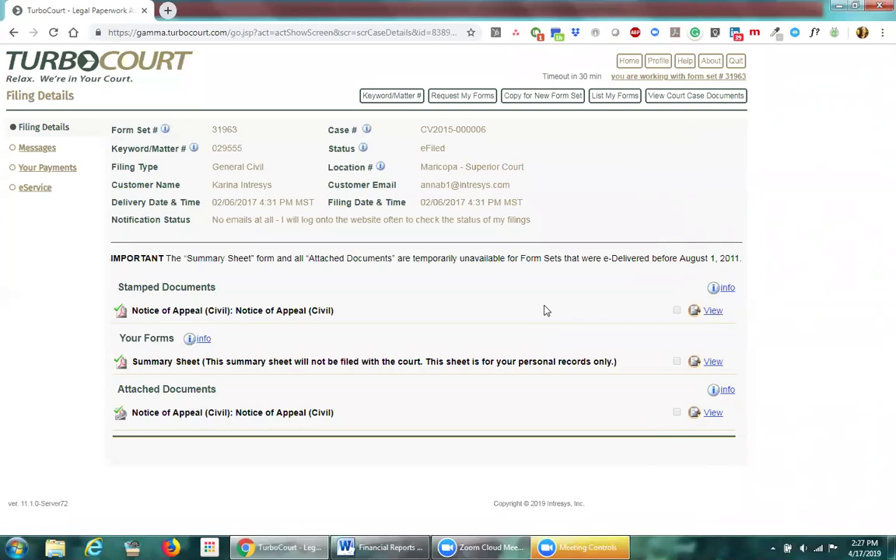
Step: Search My Forms for form set number 32867
{"action": "left_click", "coordinate": [615, 94]}
{"action": "left_click", "coordinate": [249, 193]}
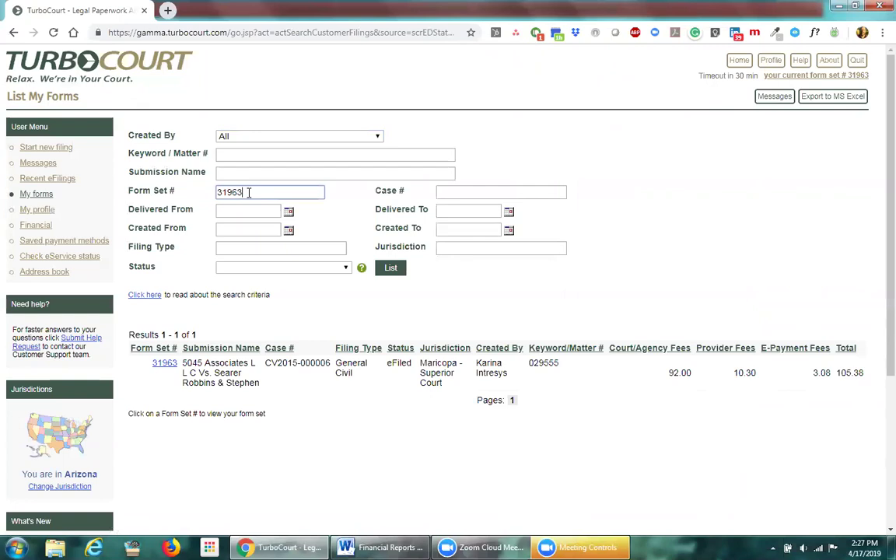
{"action": "type", "text": "32867"}
{"action": "left_click", "coordinate": [391, 269]}
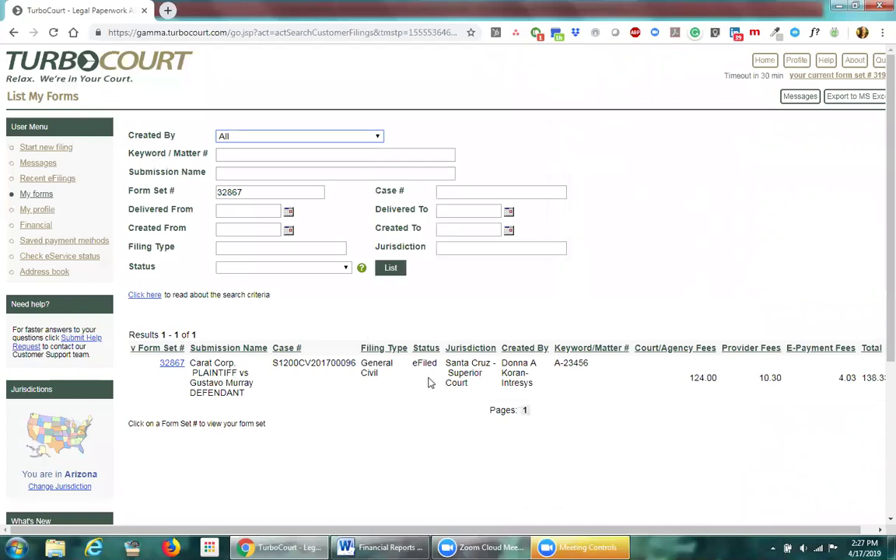
Step: Open form set 32867's filing details and confirm its eFiled status at Santa Cruz - Superior Court
{"action": "left_click_drag", "start_coordinate": [488, 362], "coordinate": [446, 363]}
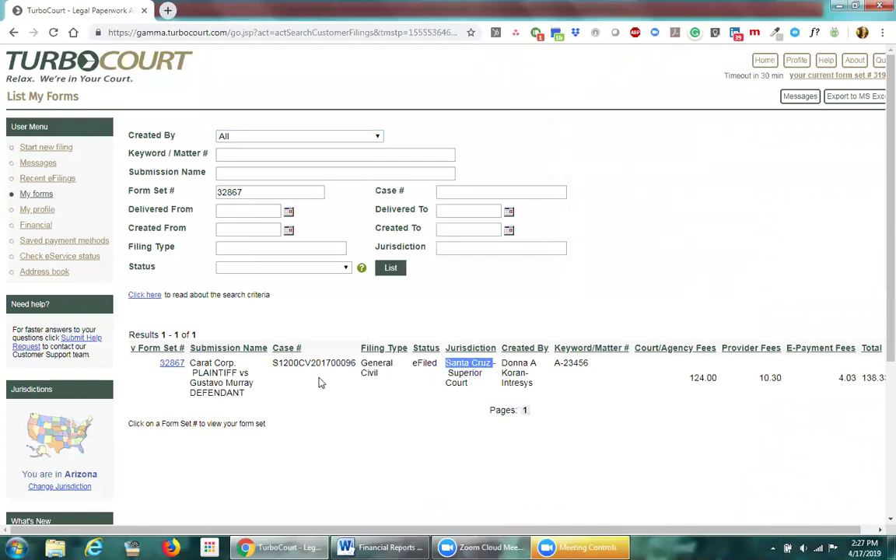
{"action": "left_click", "coordinate": [172, 363]}
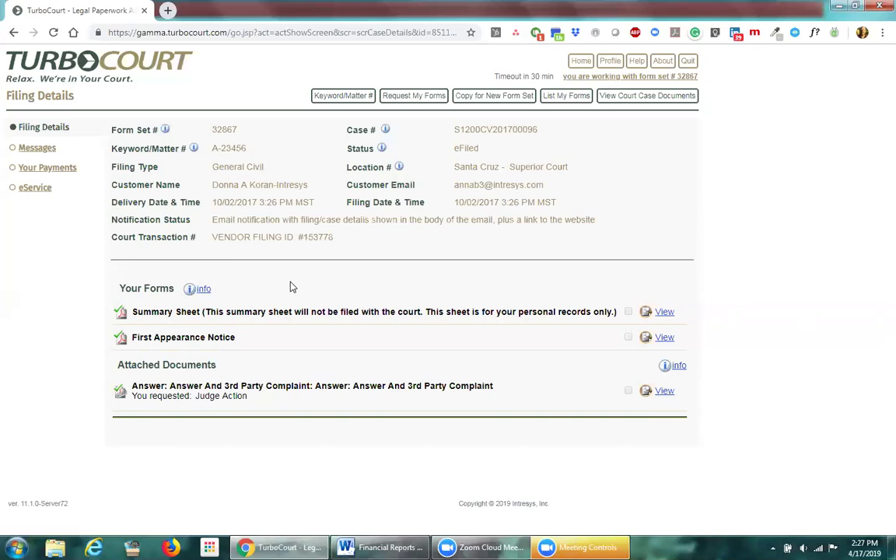
{"action": "double_click", "coordinate": [477, 149]}
{"action": "left_click", "coordinate": [360, 292]}
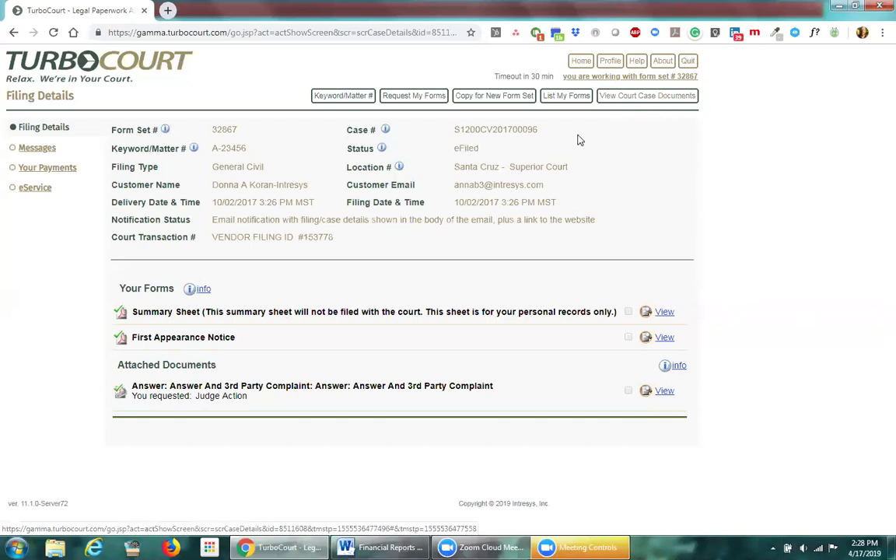
{"action": "left_click_drag", "start_coordinate": [483, 150], "coordinate": [451, 150]}
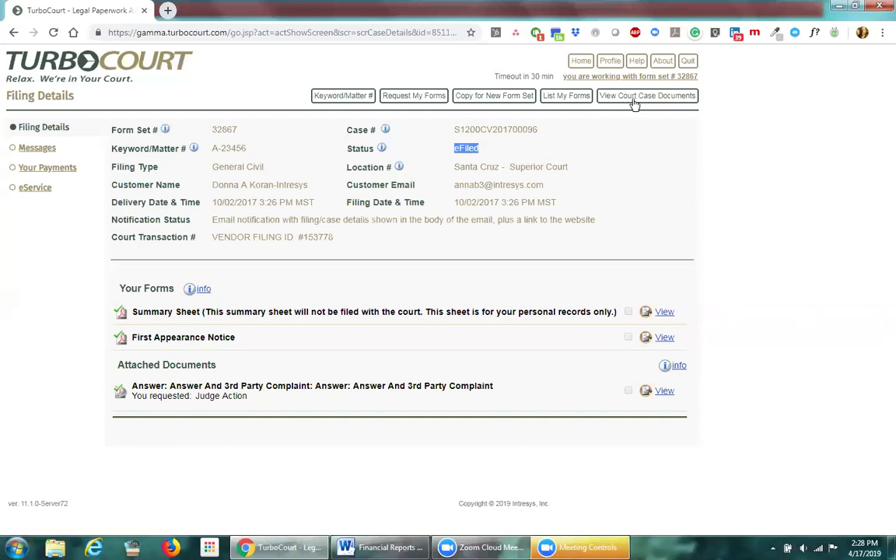
{"action": "left_click", "coordinate": [635, 102]}
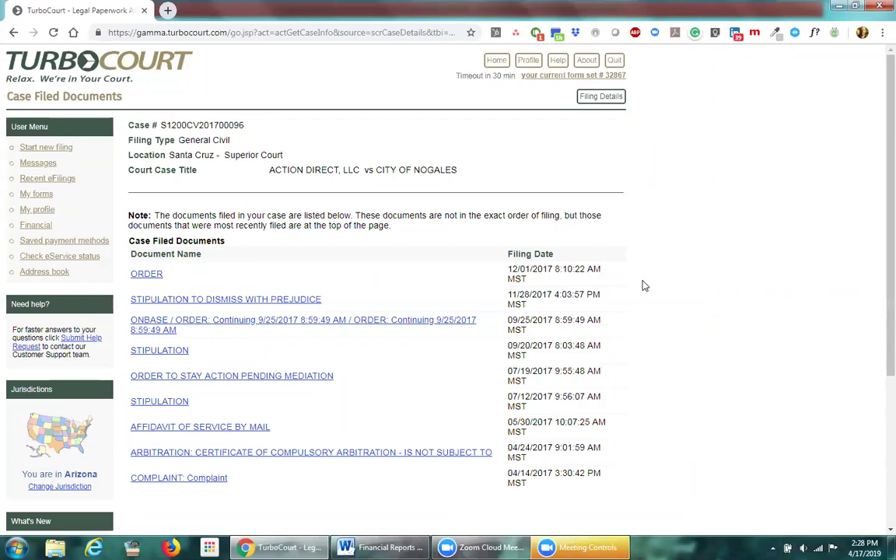
{"action": "scroll", "coordinate": [644, 286], "scroll_direction": "down", "scroll_amount": 1}
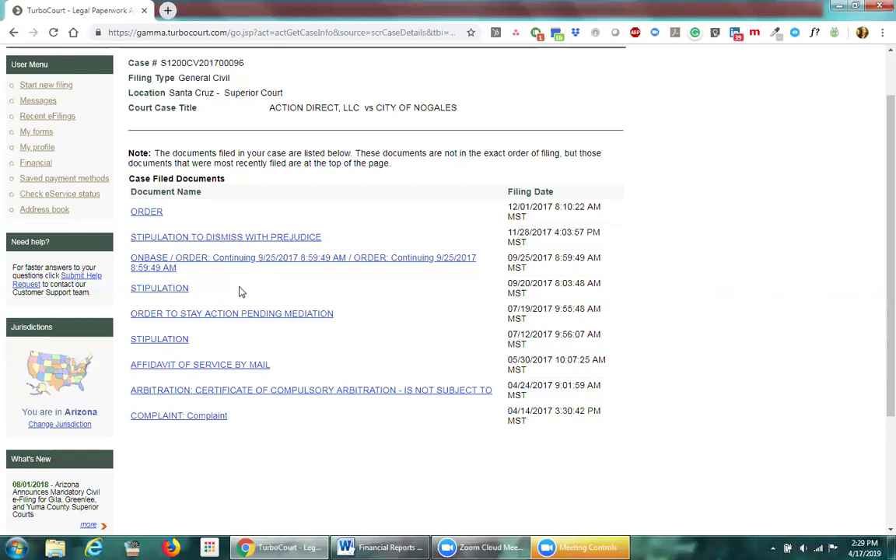
{"action": "scroll", "coordinate": [240, 292], "scroll_direction": "up", "scroll_amount": 1}
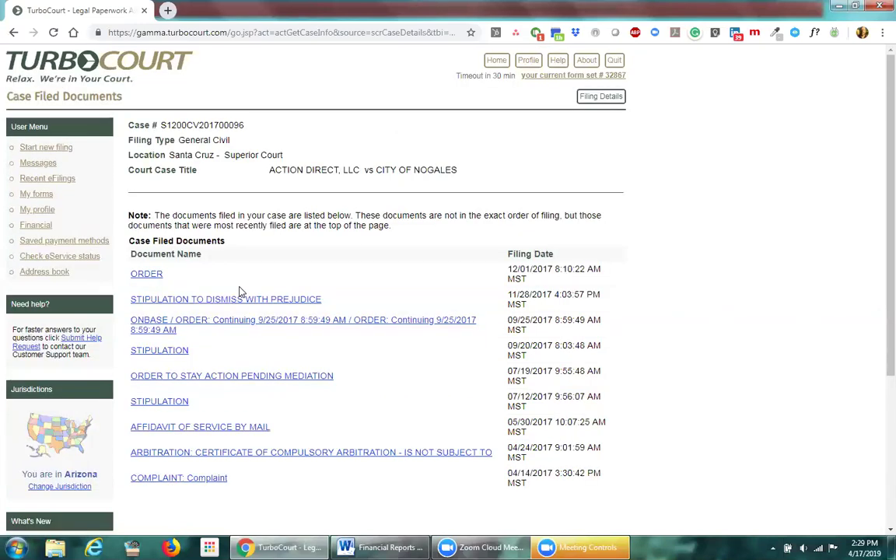
{"action": "left_click", "coordinate": [585, 104]}
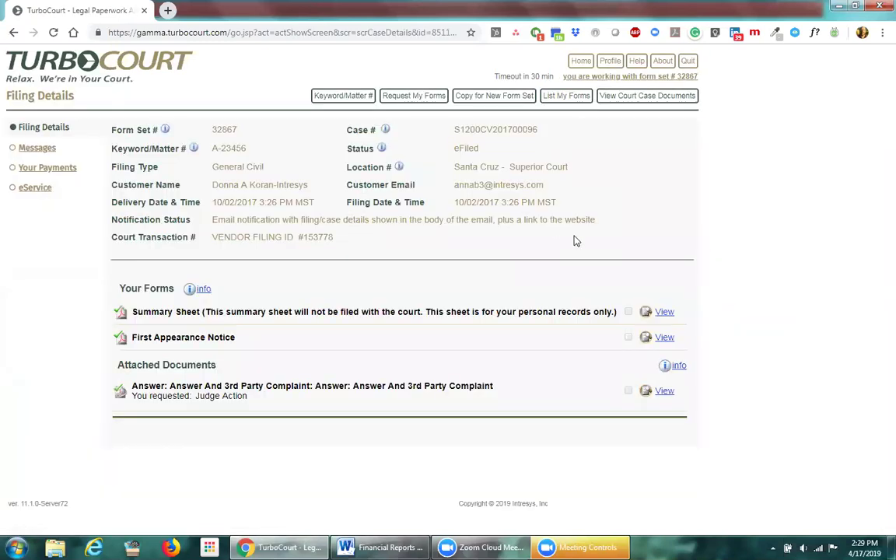
Step: Search My Forms again, replacing the form set number with 31962
{"action": "left_click", "coordinate": [572, 98]}
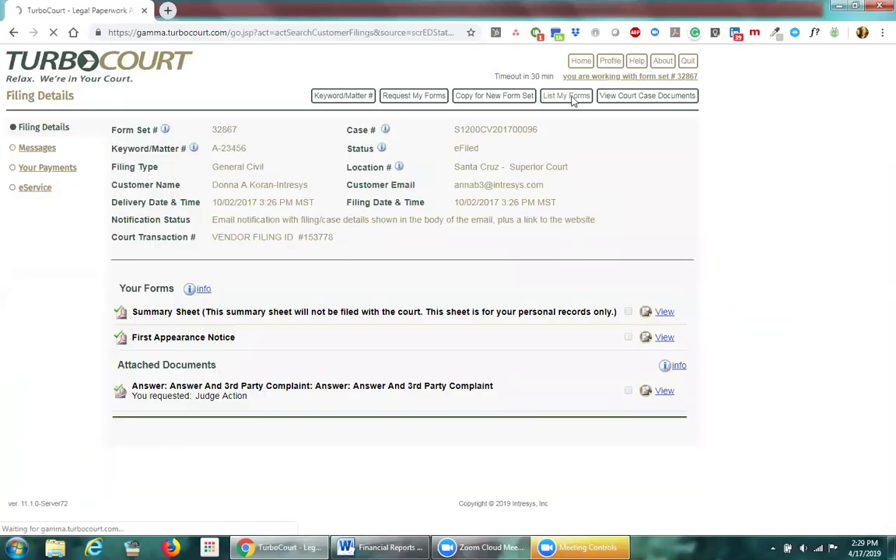
{"action": "double_click", "coordinate": [221, 193]}
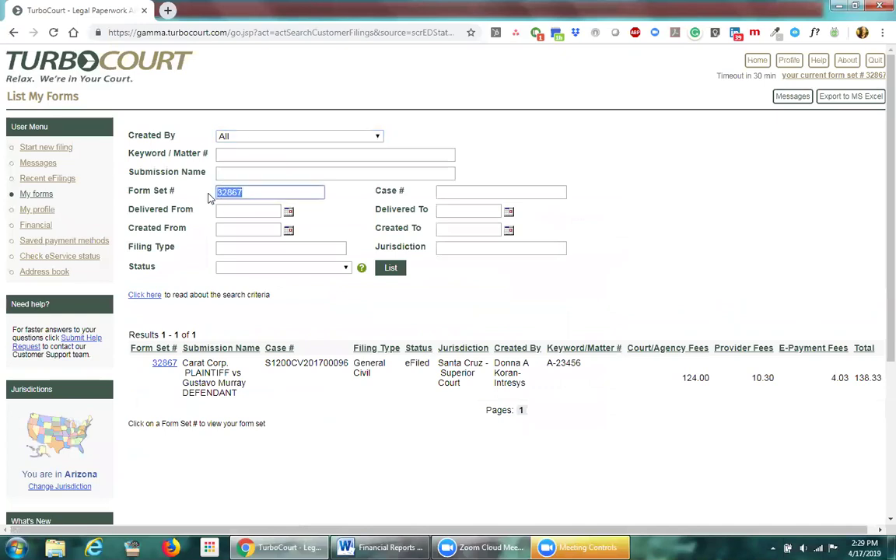
{"action": "type", "text": "31962"}
{"action": "left_click", "coordinate": [378, 269]}
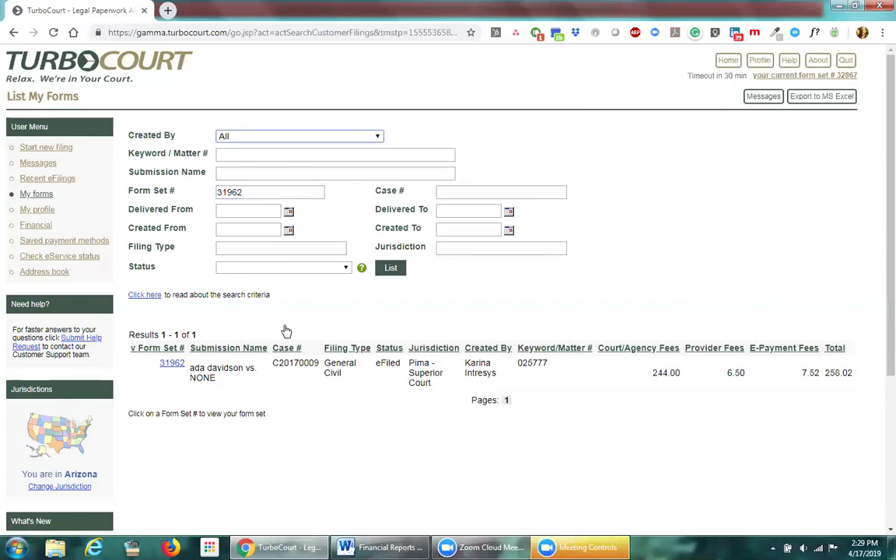
Step: Open form set 31962's filing details and check its eFiled status
{"action": "left_click", "coordinate": [172, 366]}
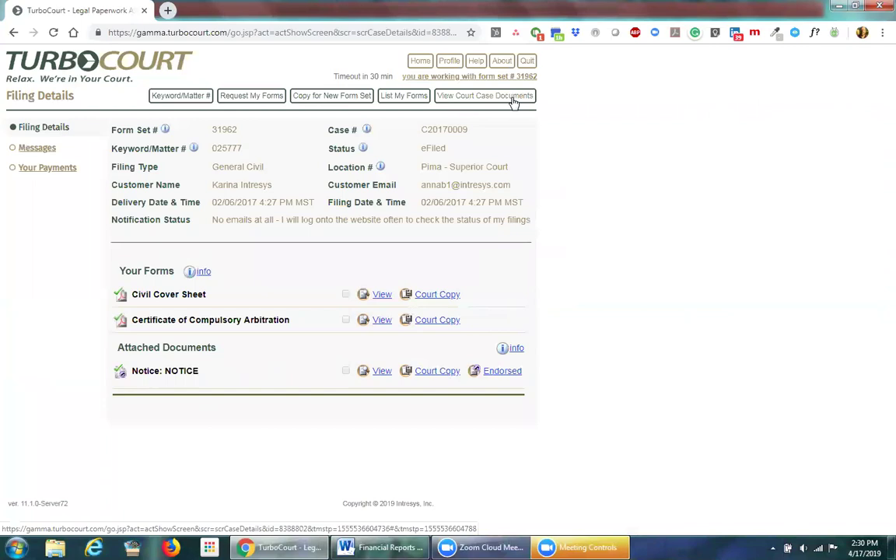
{"action": "left_click_drag", "start_coordinate": [454, 148], "coordinate": [423, 150]}
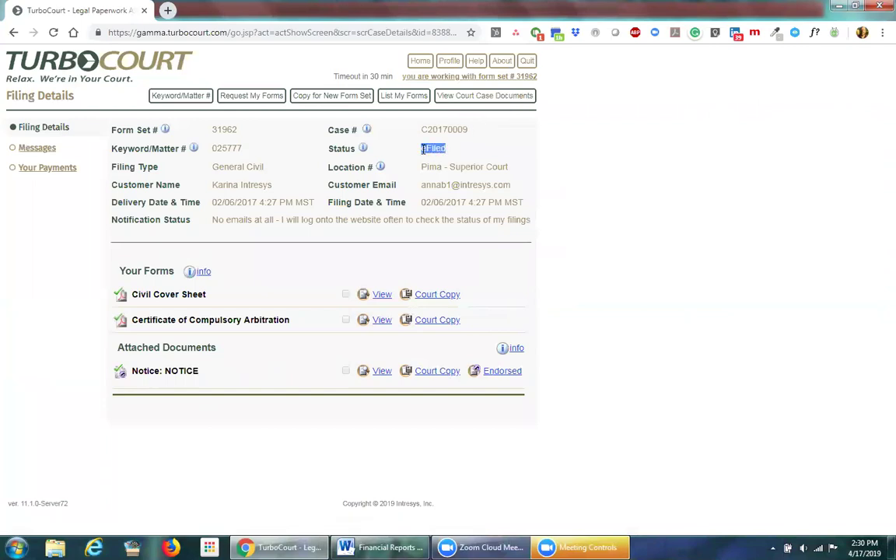
{"action": "left_click", "coordinate": [470, 154]}
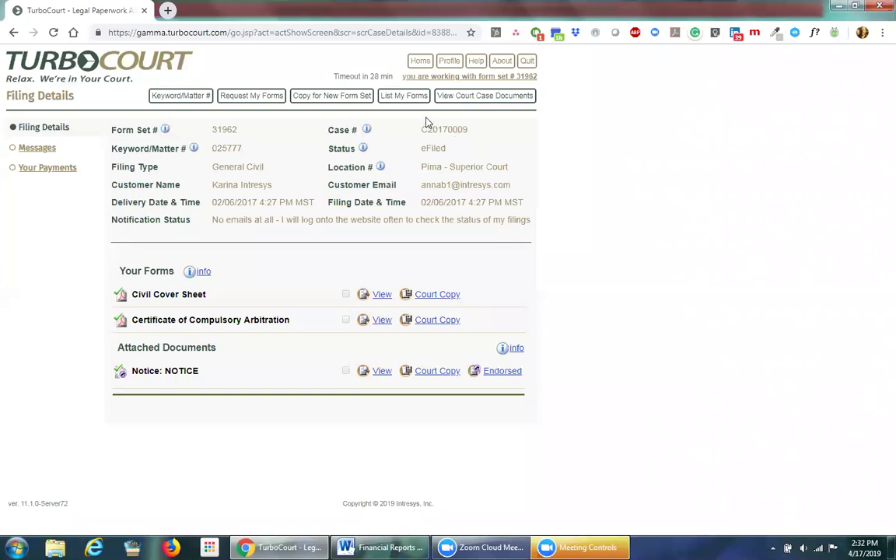
Step: Open List My Forms and delete 31962 from the Form Set # filter
{"action": "left_click", "coordinate": [412, 99]}
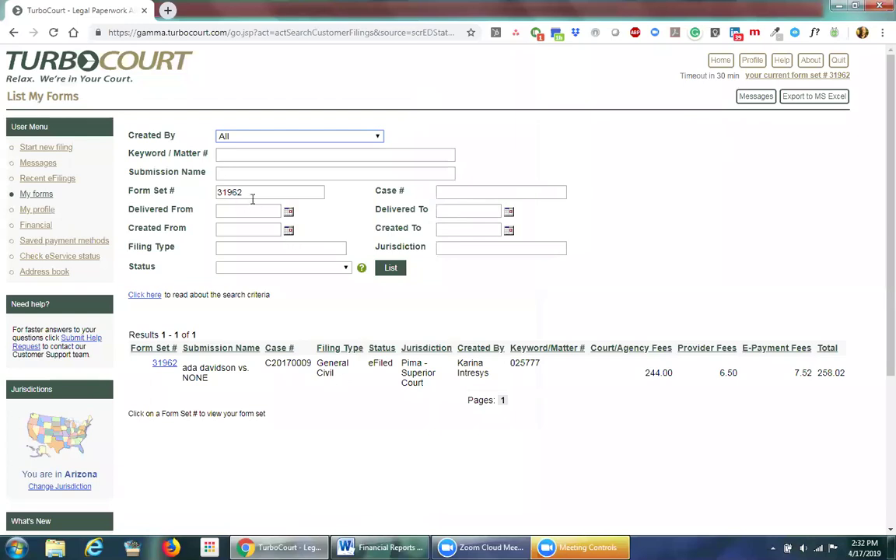
{"action": "left_click_drag", "start_coordinate": [289, 193], "coordinate": [207, 196]}
{"action": "key", "text": "BackSpace"}
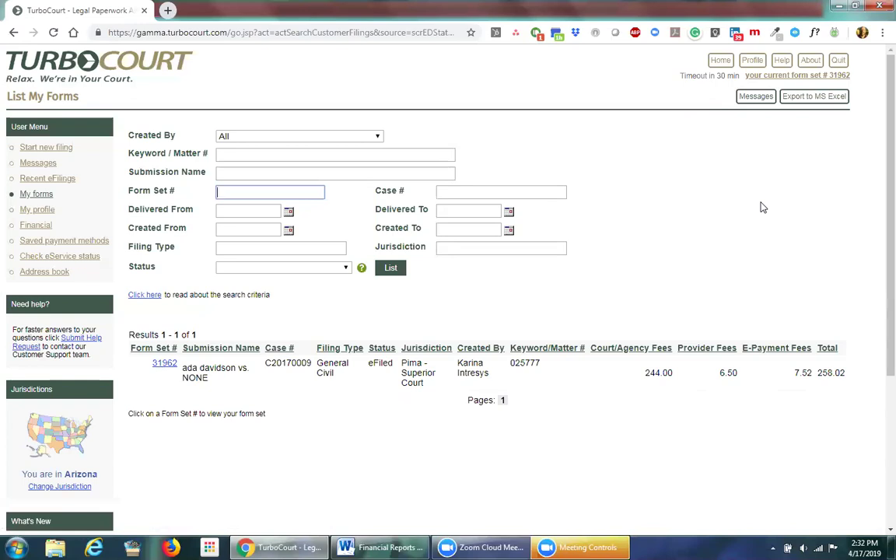
Step: Quit the session and log back in as a different user with their username and password
{"action": "left_click", "coordinate": [836, 63]}
{"action": "left_click", "coordinate": [84, 196]}
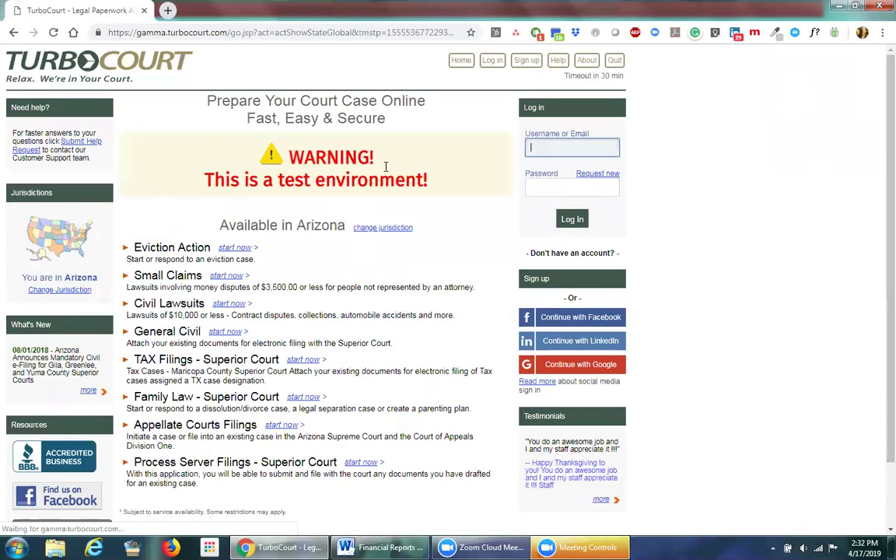
{"action": "type", "text": "pwatt"}
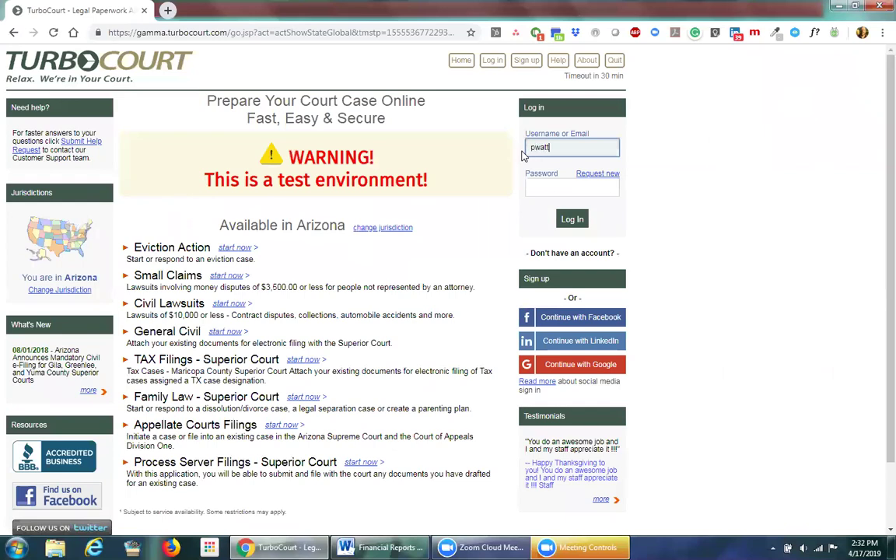
{"action": "type", "text": "s@fake.com"}
{"action": "key", "text": "Tab"}
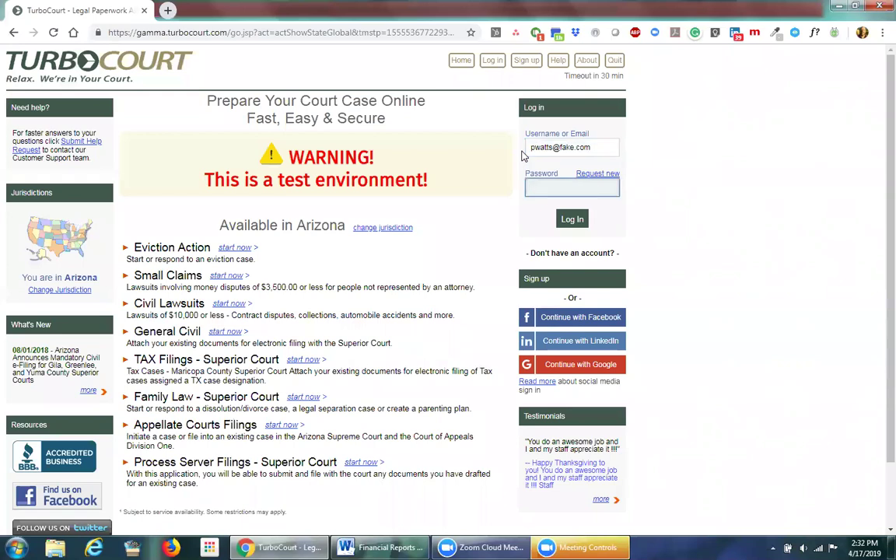
{"action": "type", "text": "••••••••••"}
{"action": "left_click", "coordinate": [573, 221]}
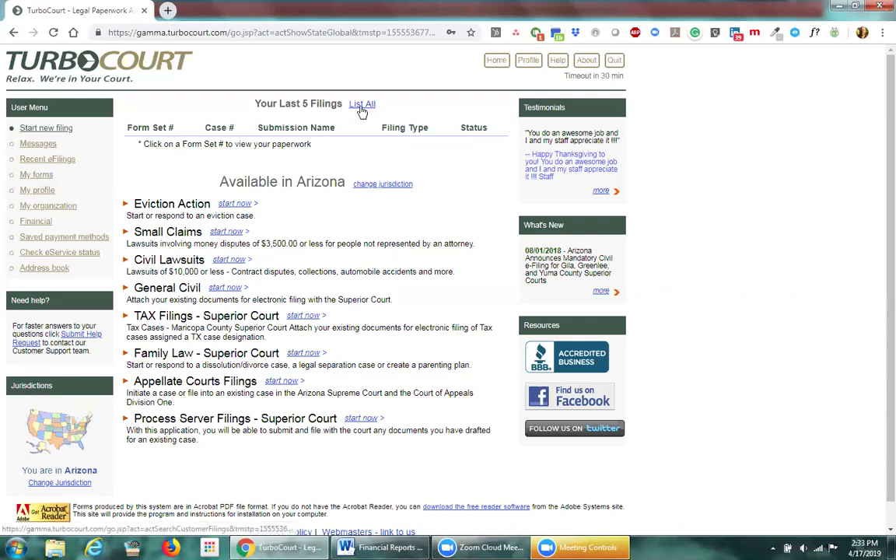
Step: Check the profile shows Attorney/Law Firm with Financial Administrator access, then return to My Forms
{"action": "left_click", "coordinate": [37, 175]}
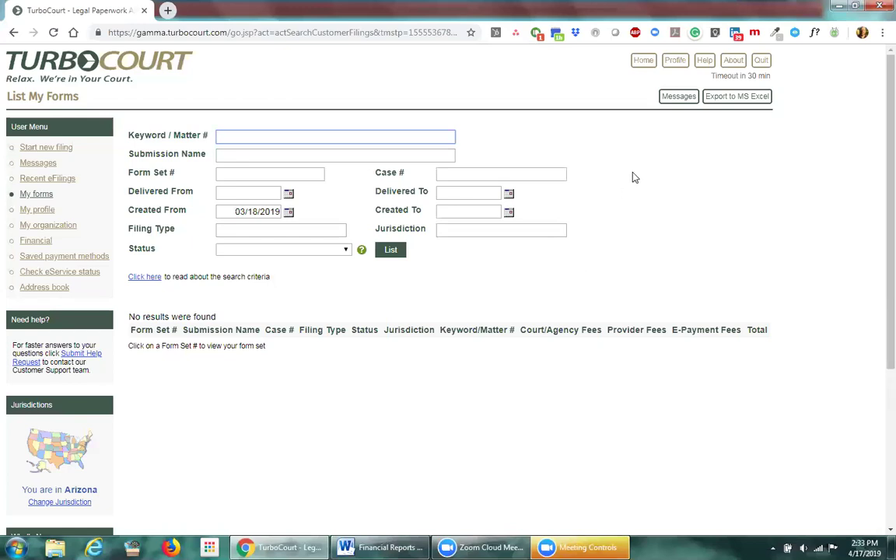
{"action": "left_click", "coordinate": [670, 66]}
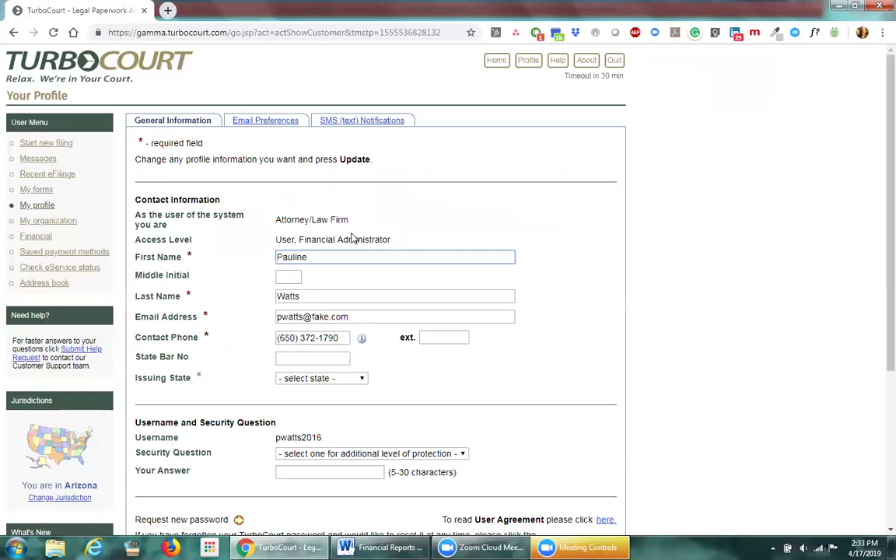
{"action": "scroll", "coordinate": [345, 266], "scroll_direction": "down", "scroll_amount": 2}
{"action": "scroll", "coordinate": [350, 304], "scroll_direction": "up", "scroll_amount": 2}
{"action": "left_click", "coordinate": [39, 190]}
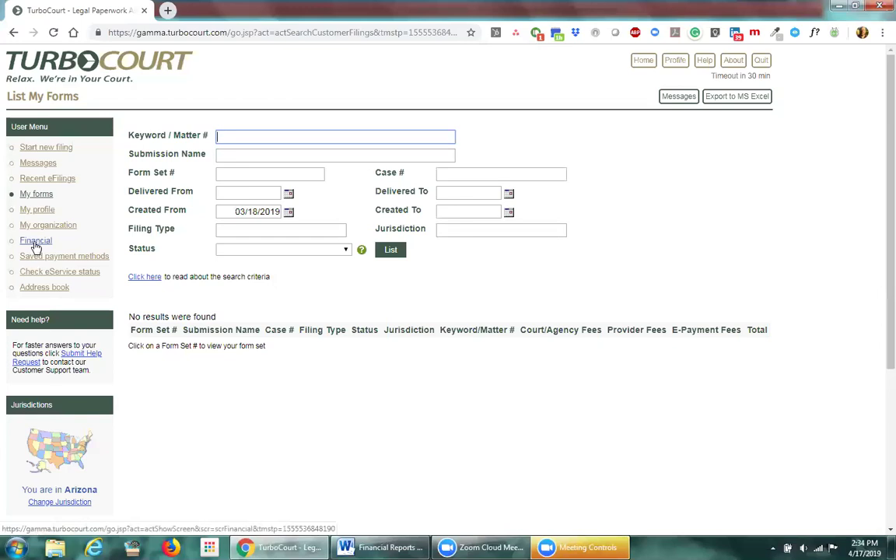
Step: Search payment transactions created by All users from 10/1/2018 to 10/31/2018
{"action": "left_click", "coordinate": [35, 242]}
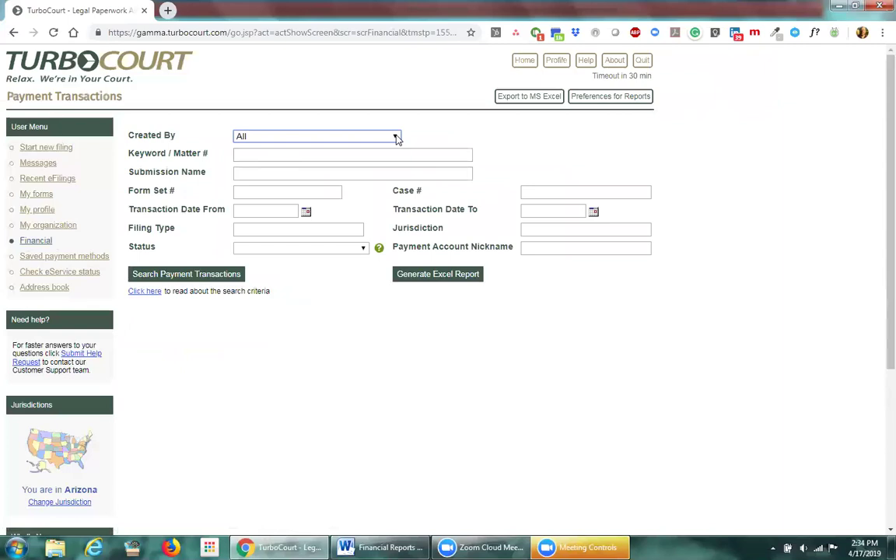
{"action": "left_click", "coordinate": [397, 138]}
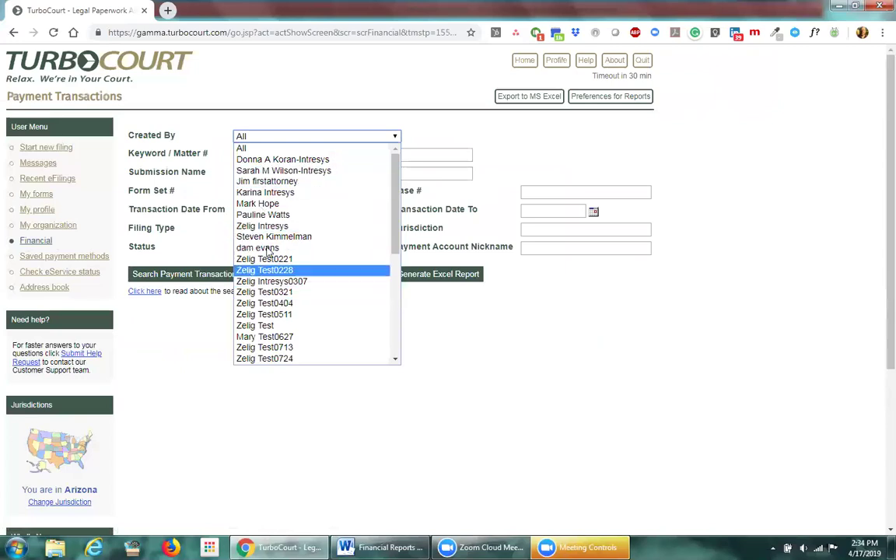
{"action": "left_click", "coordinate": [293, 124]}
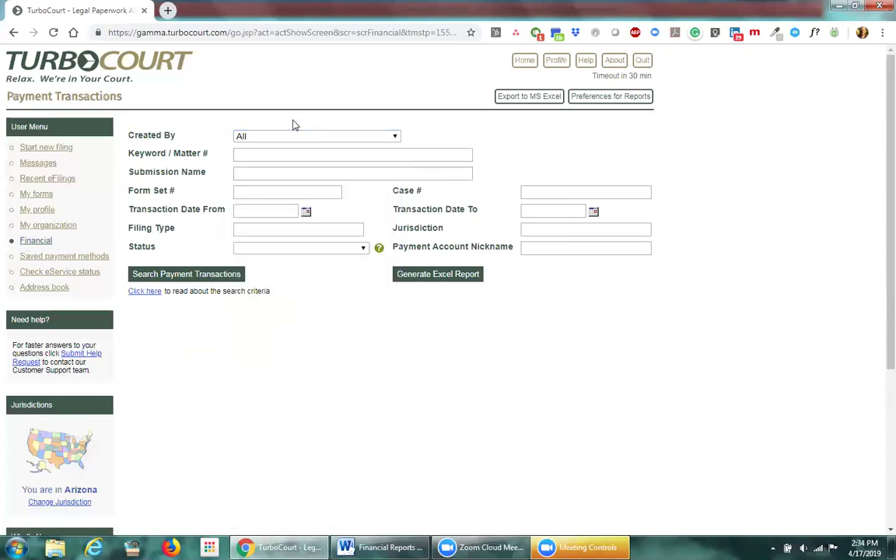
{"action": "left_click", "coordinate": [270, 210]}
{"action": "type", "text": "10/1/2018"}
{"action": "key", "text": "Tab"}
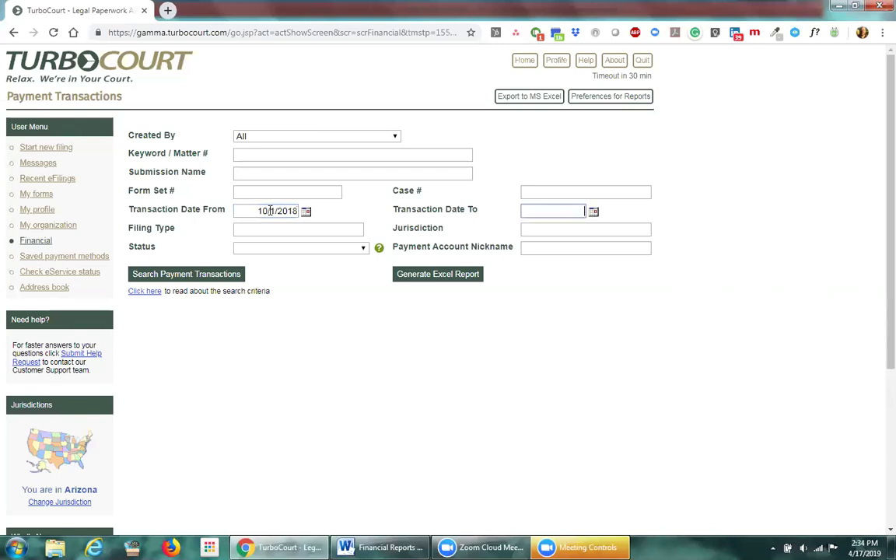
{"action": "type", "text": "10/31/2018"}
{"action": "left_click", "coordinate": [185, 275]}
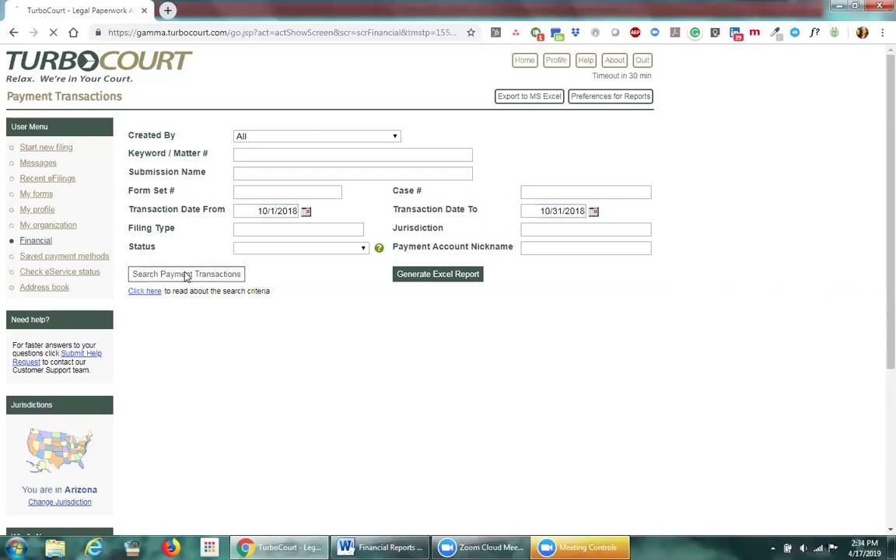
{"action": "scroll", "coordinate": [288, 311], "scroll_direction": "down", "scroll_amount": 1}
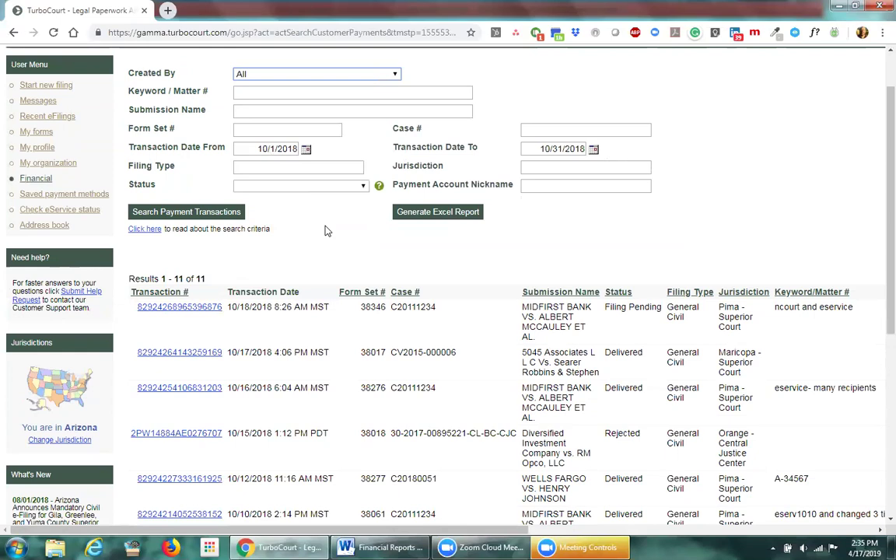
Step: Note the 11-result total and scroll through the October 2018 transactions table
{"action": "double_click", "coordinate": [200, 279]}
{"action": "left_click", "coordinate": [229, 272]}
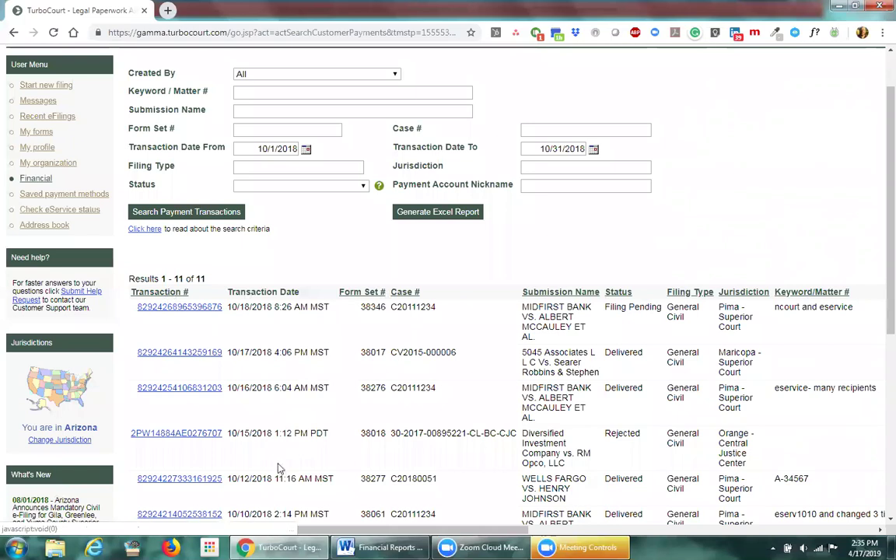
{"action": "left_click_drag", "start_coordinate": [349, 533], "coordinate": [725, 508]}
{"action": "scroll", "coordinate": [651, 466], "scroll_direction": "down", "scroll_amount": 3}
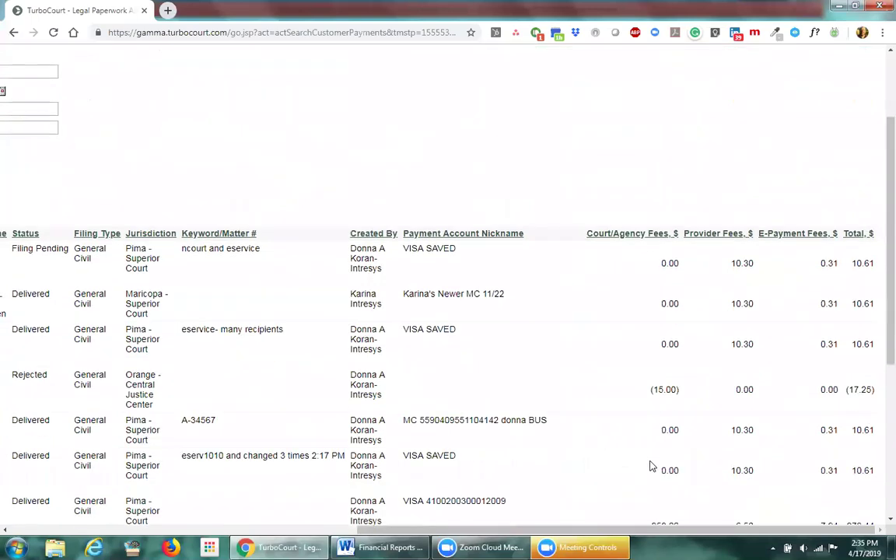
{"action": "scroll", "coordinate": [752, 359], "scroll_direction": "down", "scroll_amount": 3}
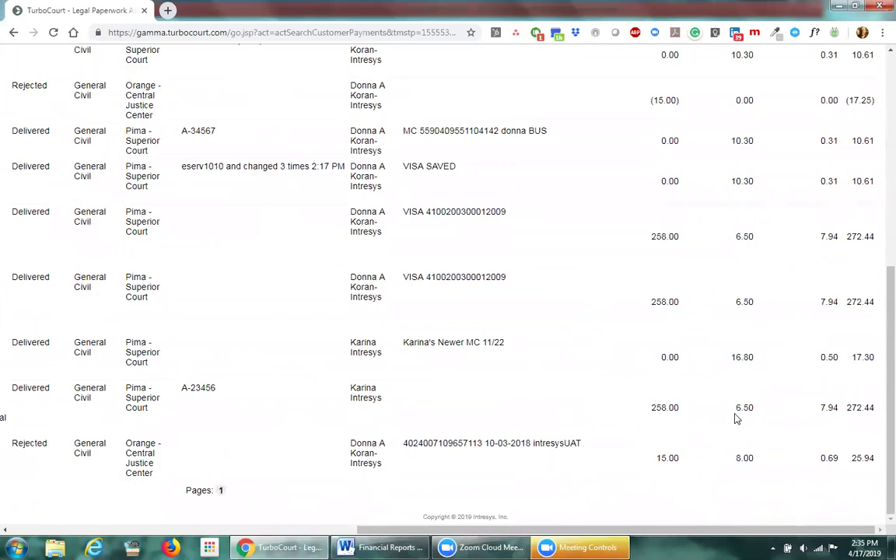
{"action": "scroll", "coordinate": [542, 410], "scroll_direction": "up", "scroll_amount": 3}
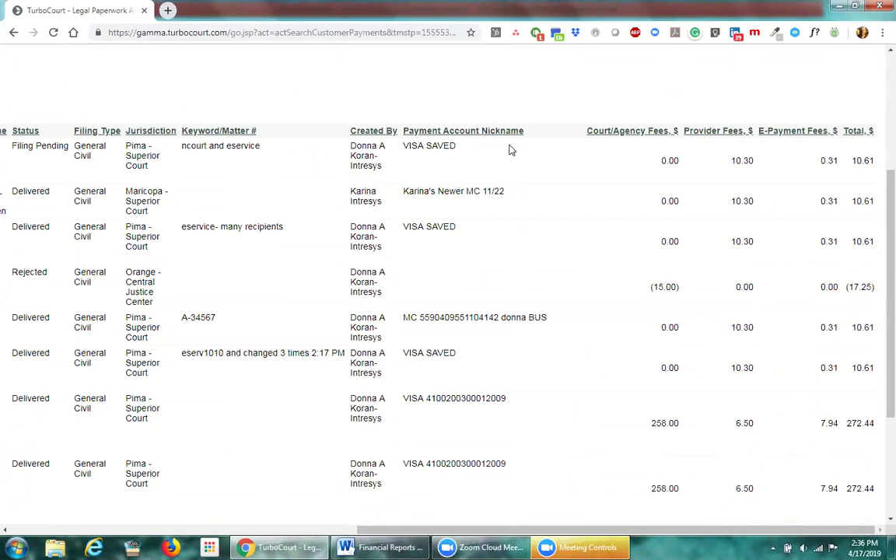
Step: Point out the MC and VISA SAVED nicknames and 258.00 fee, then view the 10/04/2018 payment details
{"action": "left_click_drag", "start_coordinate": [506, 192], "coordinate": [404, 191]}
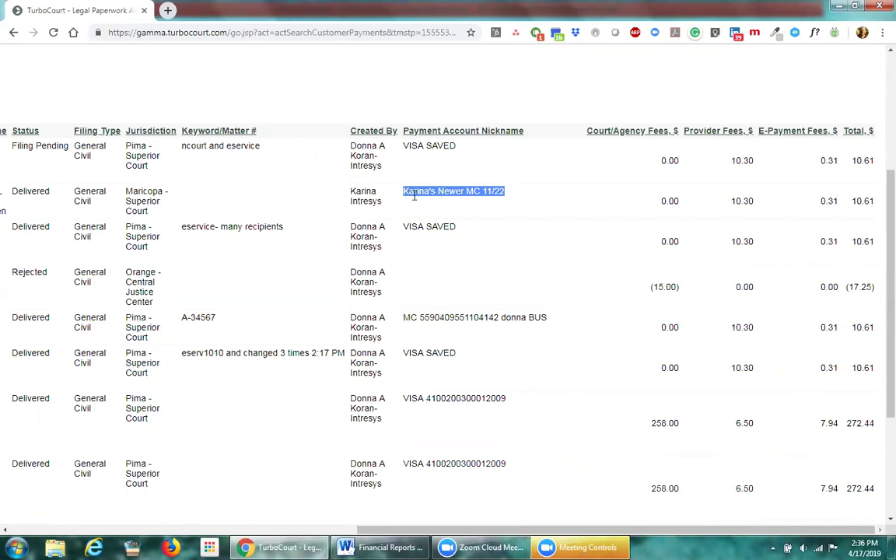
{"action": "left_click", "coordinate": [510, 194]}
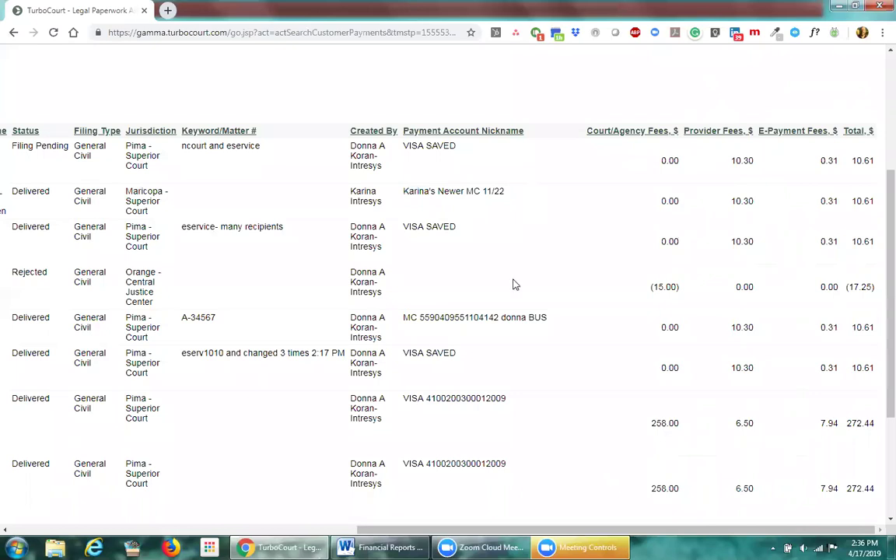
{"action": "left_click_drag", "start_coordinate": [409, 317], "coordinate": [416, 319]}
{"action": "left_click_drag", "start_coordinate": [404, 354], "coordinate": [426, 355]}
{"action": "scroll", "coordinate": [442, 382], "scroll_direction": "down", "scroll_amount": 3}
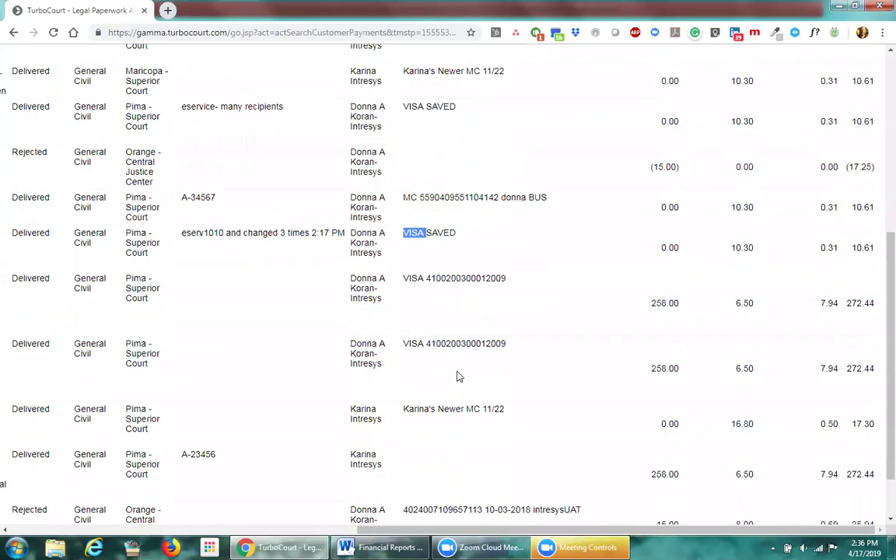
{"action": "left_click_drag", "start_coordinate": [651, 408], "coordinate": [686, 414]}
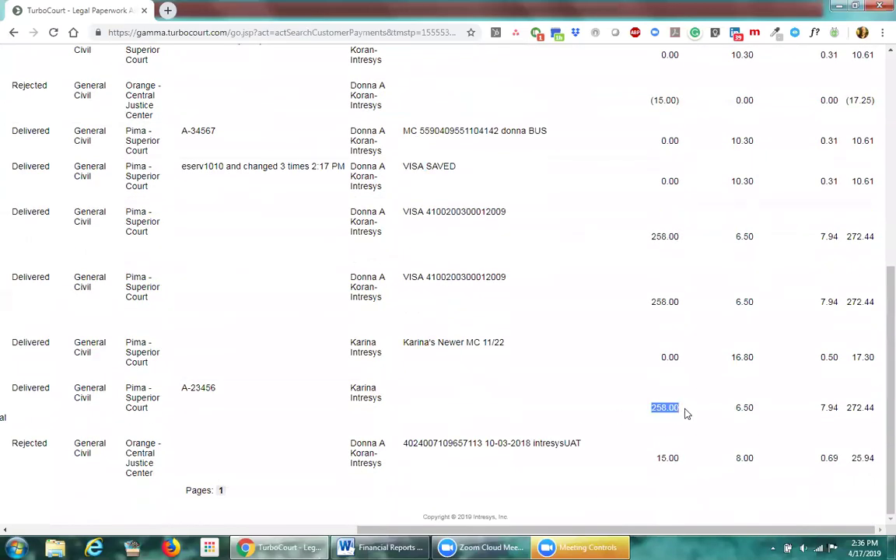
{"action": "left_click", "coordinate": [504, 408]}
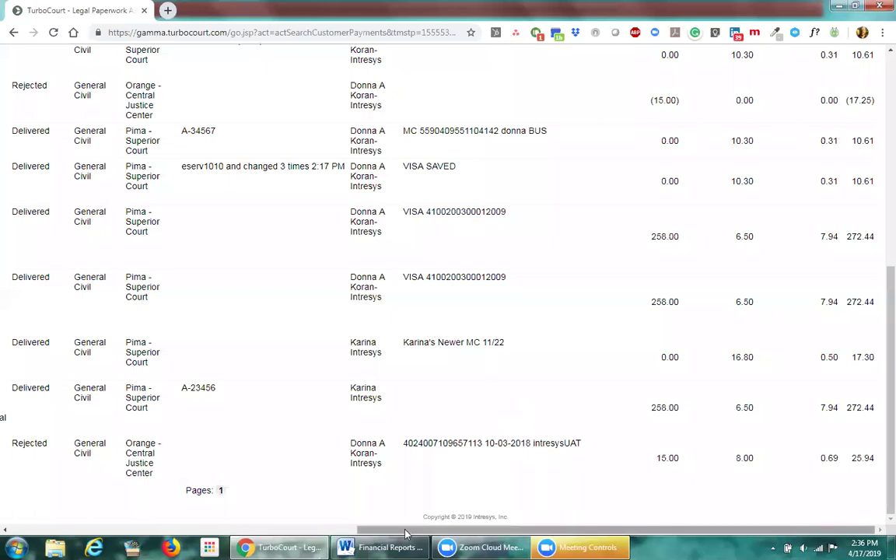
{"action": "left_click_drag", "start_coordinate": [460, 532], "coordinate": [132, 400]}
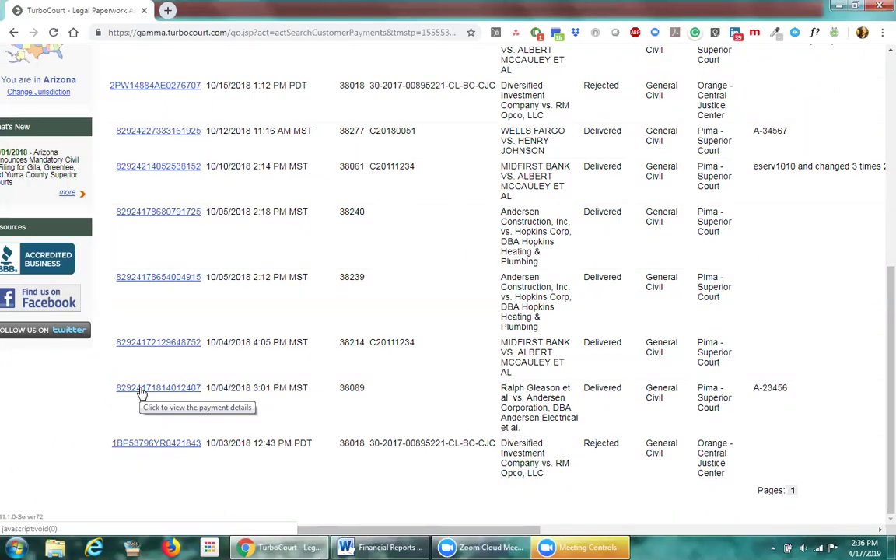
{"action": "left_click", "coordinate": [143, 391]}
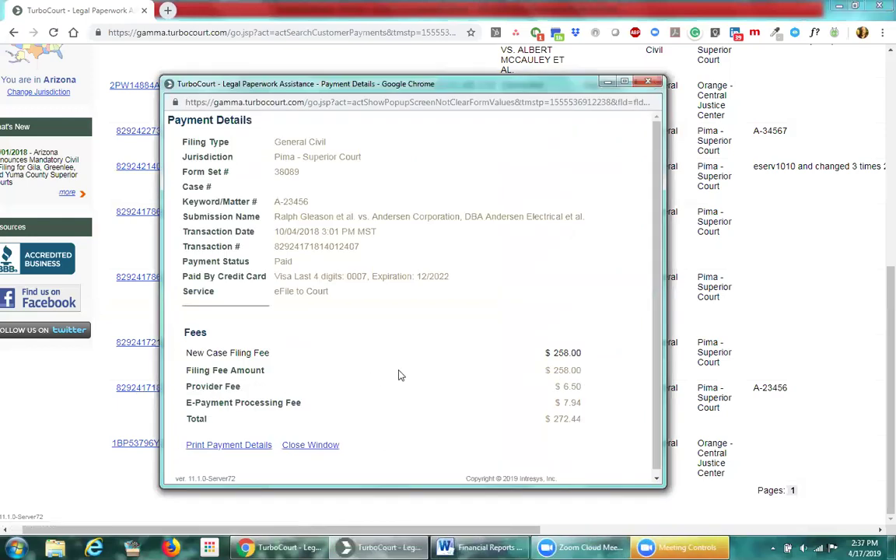
{"action": "double_click", "coordinate": [286, 172]}
{"action": "left_click_drag", "start_coordinate": [308, 201], "coordinate": [274, 201]}
{"action": "left_click", "coordinate": [322, 195]}
{"action": "left_click_drag", "start_coordinate": [361, 280], "coordinate": [351, 280]}
{"action": "double_click", "coordinate": [354, 278]}
{"action": "left_click_drag", "start_coordinate": [451, 277], "coordinate": [420, 276]}
{"action": "left_click", "coordinate": [365, 274]}
{"action": "left_click", "coordinate": [647, 81]}
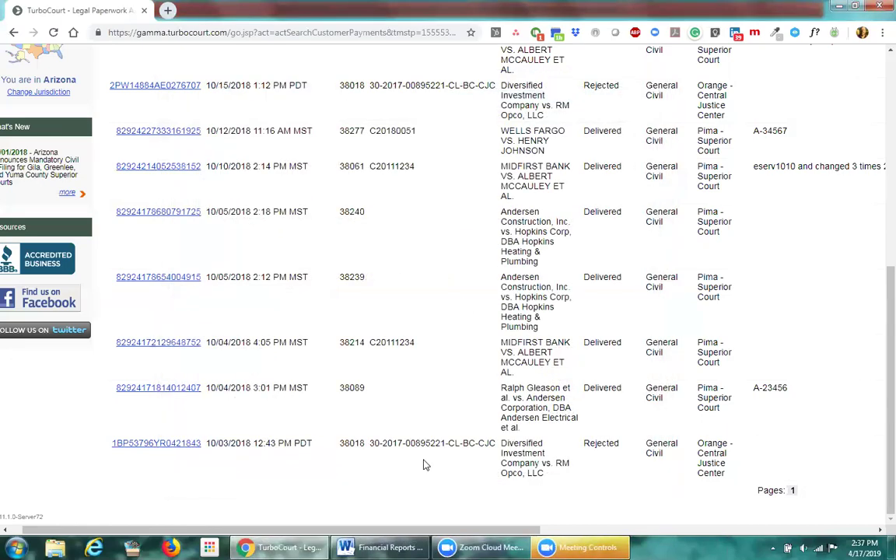
{"action": "scroll", "coordinate": [424, 465], "scroll_direction": "up", "scroll_amount": 5}
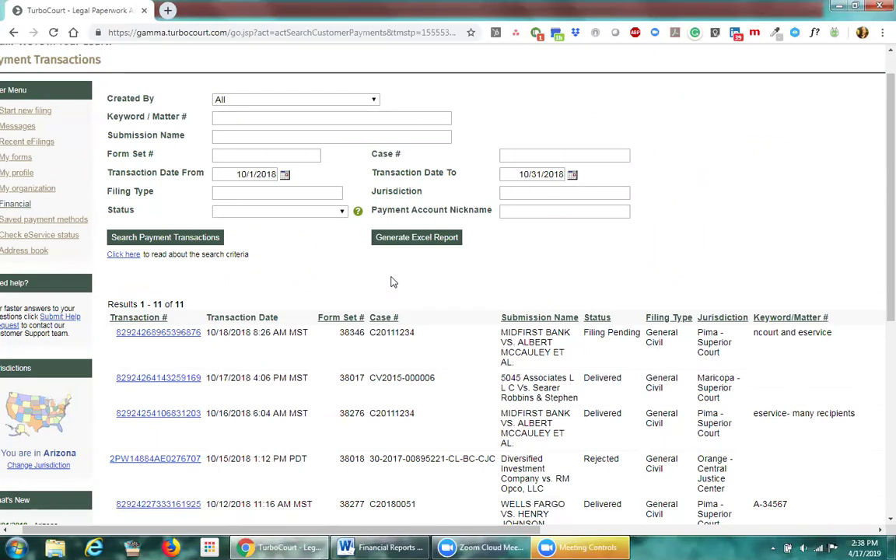
Step: Search transactions dated 1/1/2017 to 12/31/2017 for keyword/matter A-23456
{"action": "left_click_drag", "start_coordinate": [227, 174], "coordinate": [281, 174]}
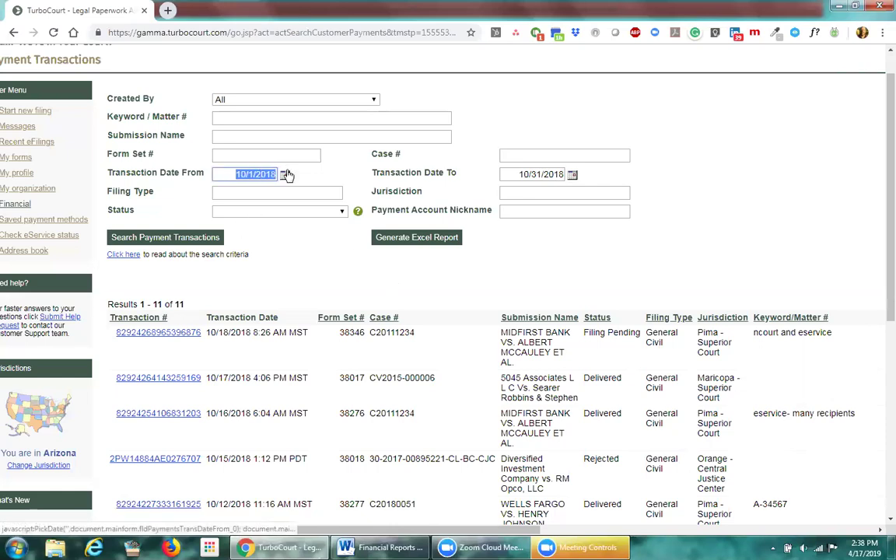
{"action": "type", "text": "1/1/2017"}
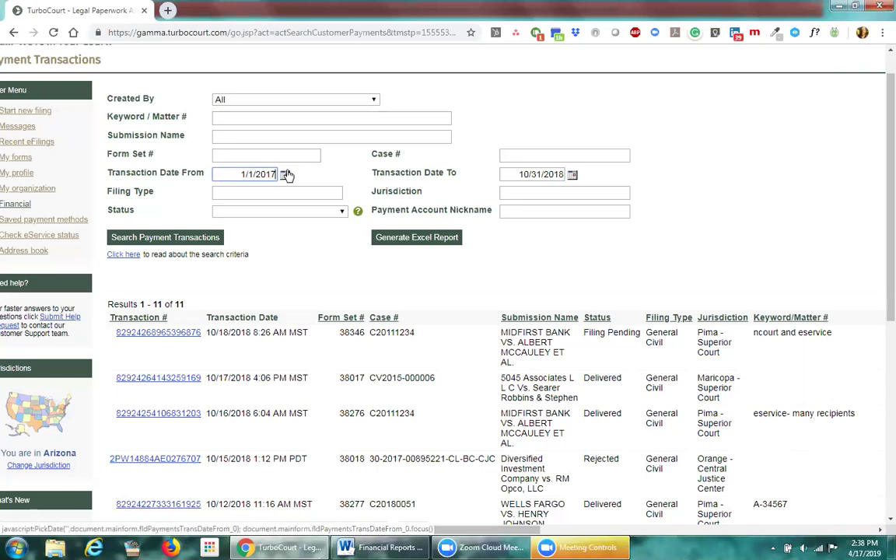
{"action": "left_click_drag", "start_coordinate": [516, 174], "coordinate": [569, 176]}
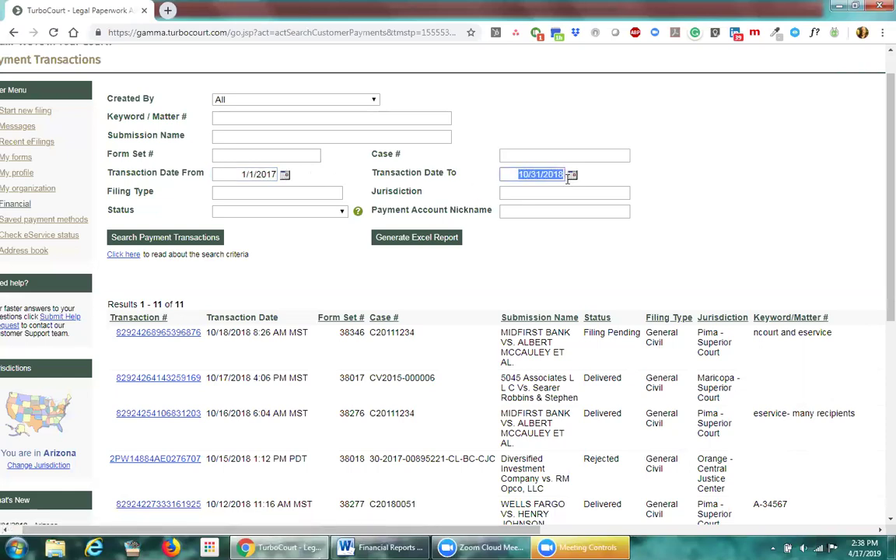
{"action": "type", "text": "12/31/2017"}
{"action": "left_click", "coordinate": [254, 116]}
{"action": "type", "text": "A-2"}
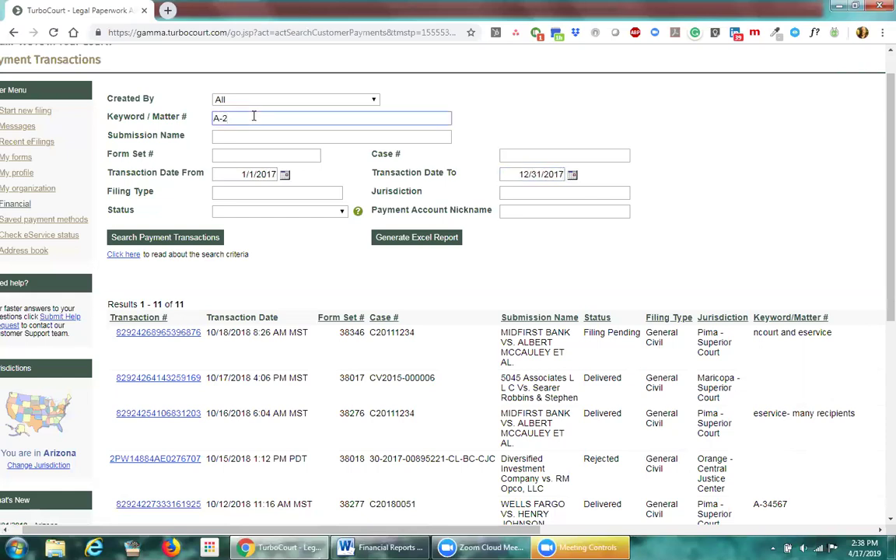
{"action": "type", "text": "3456"}
{"action": "left_click", "coordinate": [158, 238]}
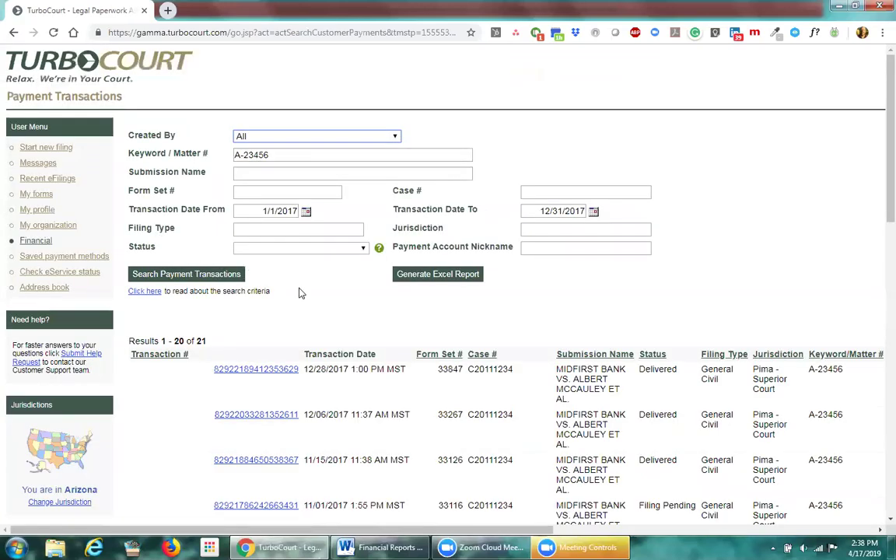
Step: Scroll through the 21 A-23456 results from 2017 and back to the top
{"action": "scroll", "coordinate": [301, 293], "scroll_direction": "down", "scroll_amount": 2}
{"action": "scroll", "coordinate": [302, 294], "scroll_direction": "down", "scroll_amount": 4}
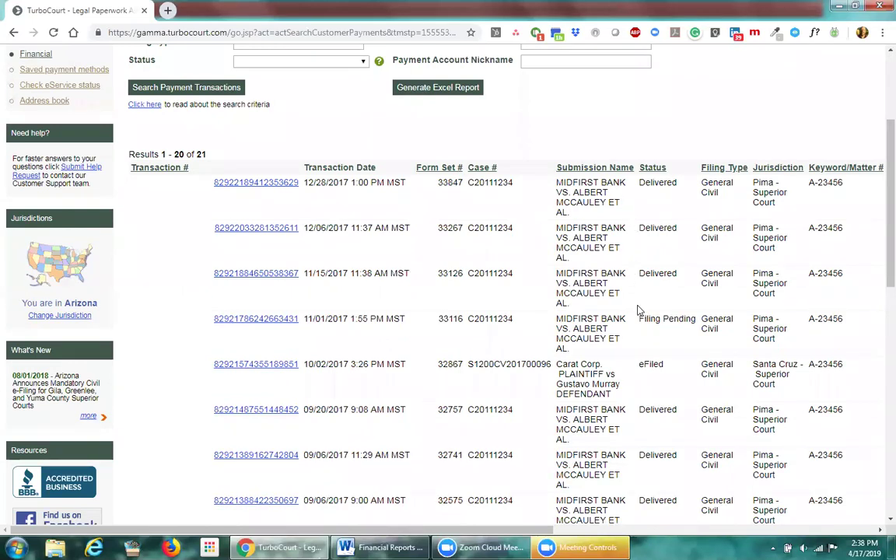
{"action": "scroll", "coordinate": [640, 314], "scroll_direction": "down", "scroll_amount": 4}
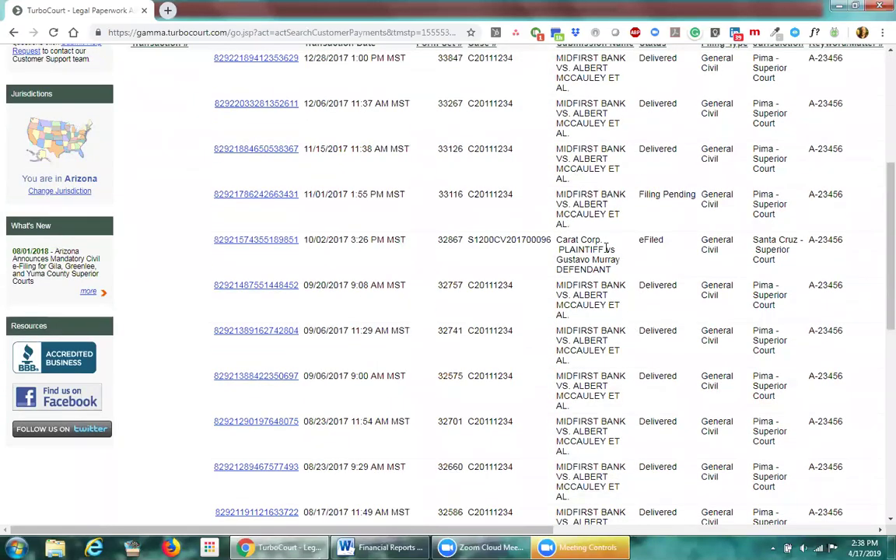
{"action": "scroll", "coordinate": [636, 311], "scroll_direction": "down", "scroll_amount": 4}
{"action": "scroll", "coordinate": [634, 295], "scroll_direction": "down", "scroll_amount": 8}
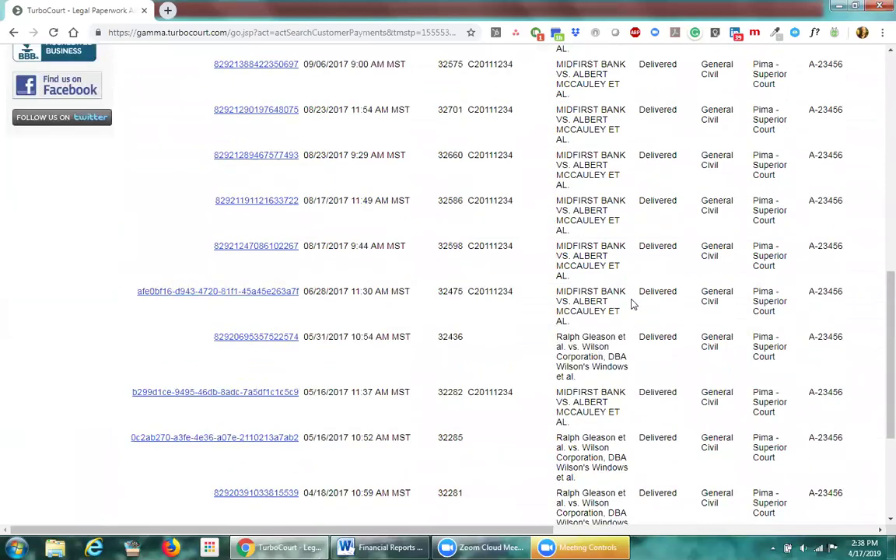
{"action": "scroll", "coordinate": [594, 319], "scroll_direction": "down", "scroll_amount": 5}
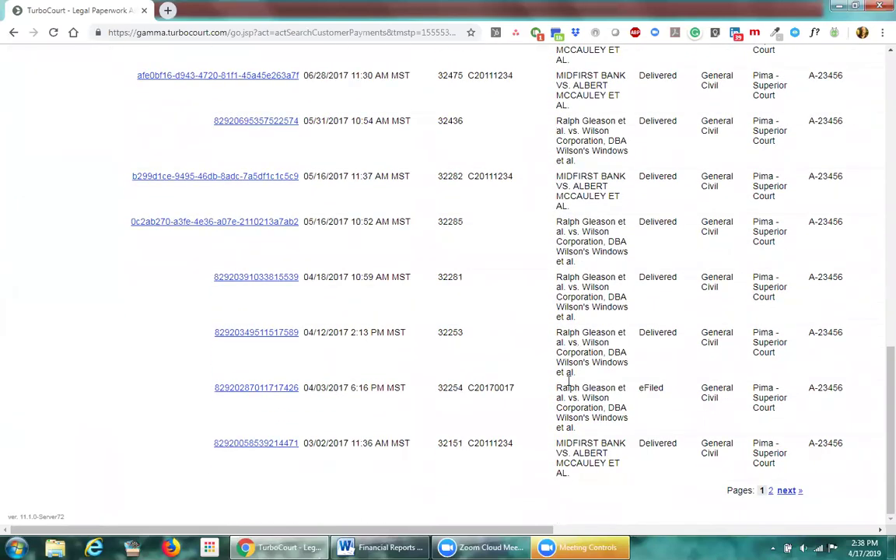
{"action": "scroll", "coordinate": [458, 381], "scroll_direction": "up", "scroll_amount": 2}
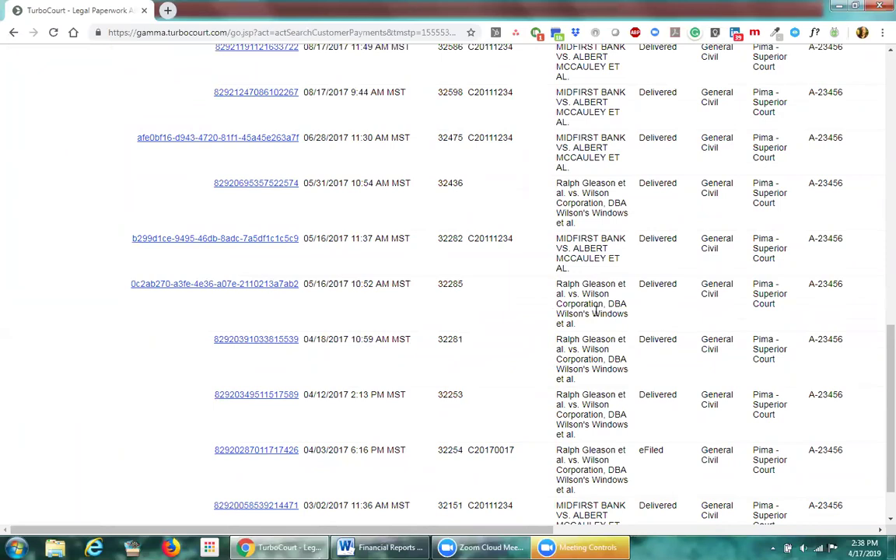
{"action": "scroll", "coordinate": [596, 311], "scroll_direction": "up", "scroll_amount": 3}
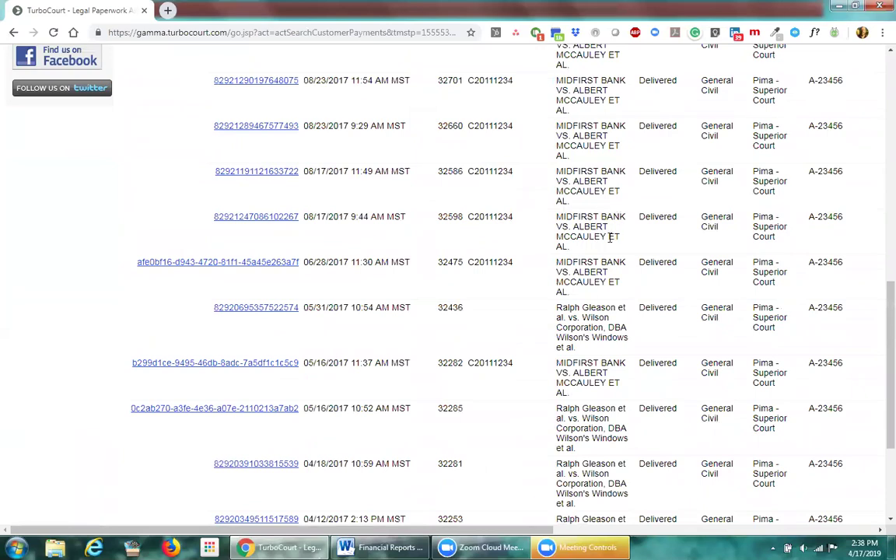
{"action": "scroll", "coordinate": [611, 237], "scroll_direction": "up", "scroll_amount": 15}
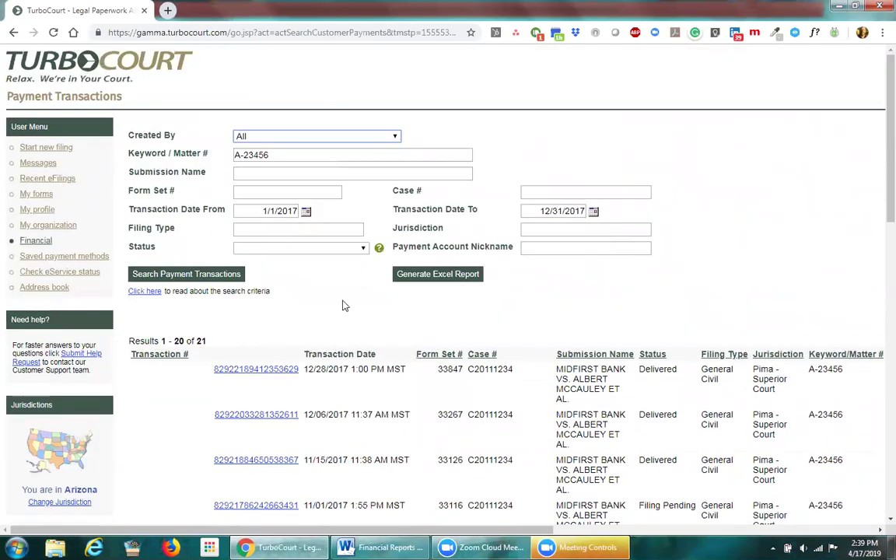
Step: Try filtering Created By to one organization user, then reset it to All
{"action": "left_click", "coordinate": [366, 136]}
{"action": "left_click", "coordinate": [286, 158]}
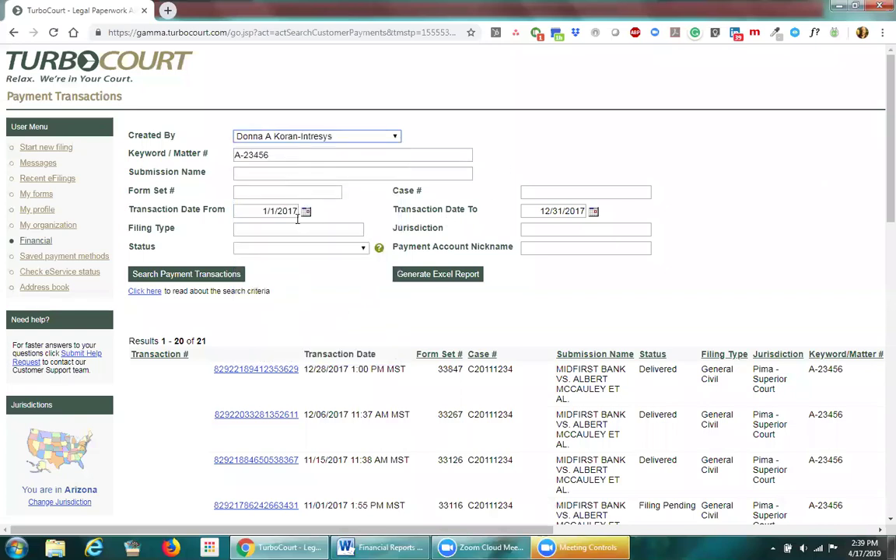
{"action": "left_click", "coordinate": [361, 138]}
{"action": "left_click", "coordinate": [306, 147]}
Step: Delete A-23456 from the Keyword / Matter # filter
{"action": "left_click", "coordinate": [526, 193]}
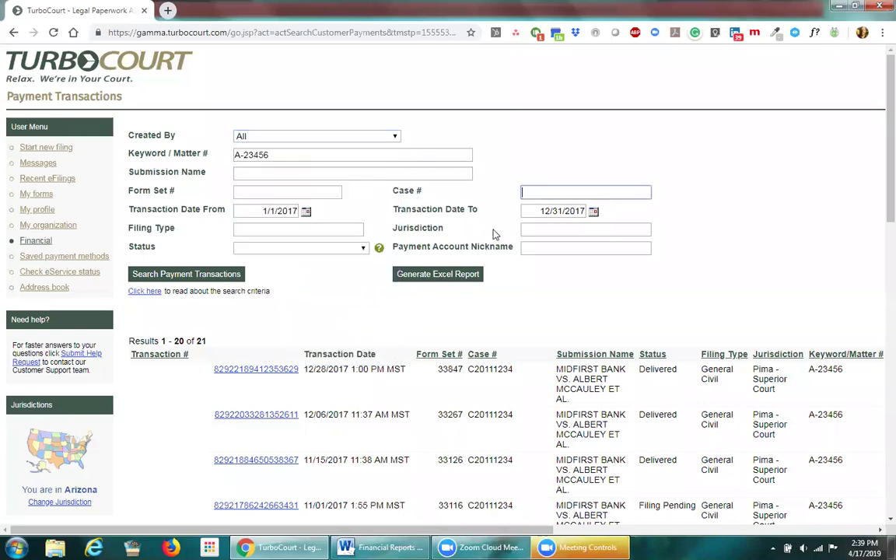
{"action": "left_click_drag", "start_coordinate": [235, 154], "coordinate": [327, 155]}
{"action": "left_click", "coordinate": [530, 192]}
{"action": "left_click_drag", "start_coordinate": [270, 154], "coordinate": [231, 157]}
{"action": "key", "text": "BackSpace"}
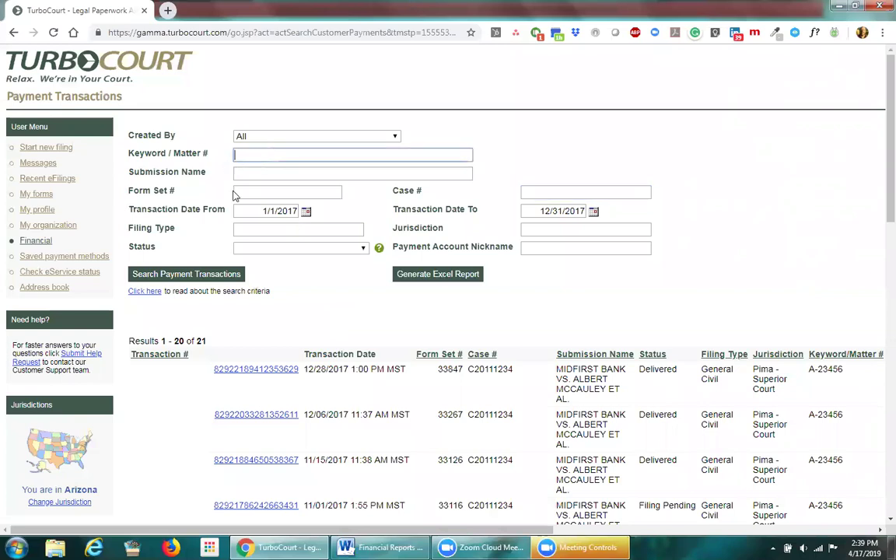
Step: Enter 'Visa Saved' as the payment account nickname filter and inspect the results' nickname and fee columns
{"action": "left_click", "coordinate": [545, 247]}
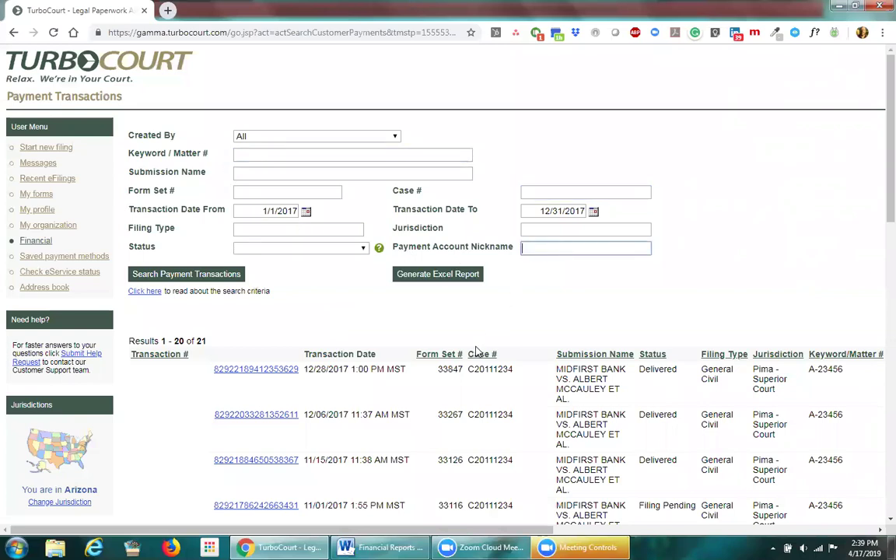
{"action": "type", "text": "Visa Saved"}
{"action": "left_click_drag", "start_coordinate": [514, 532], "coordinate": [769, 537]}
{"action": "scroll", "coordinate": [665, 460], "scroll_direction": "down", "scroll_amount": 6}
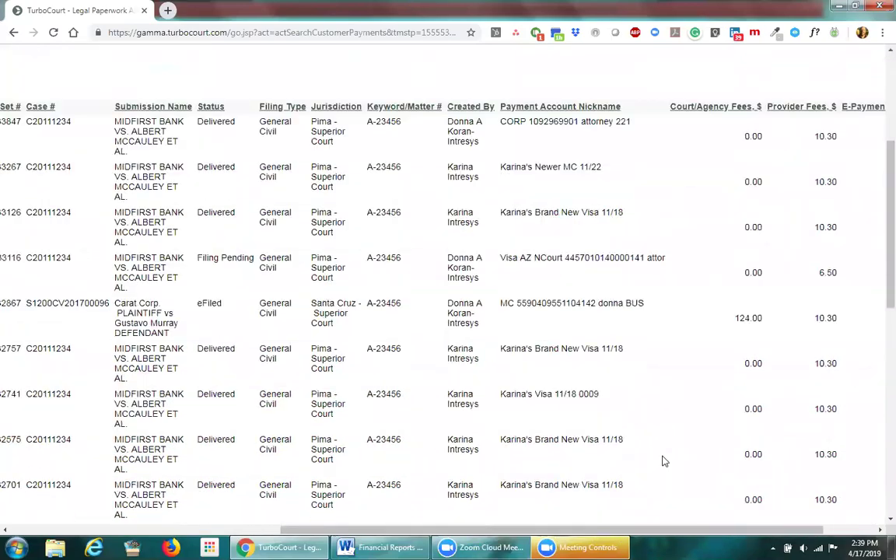
{"action": "scroll", "coordinate": [665, 461], "scroll_direction": "down", "scroll_amount": 5}
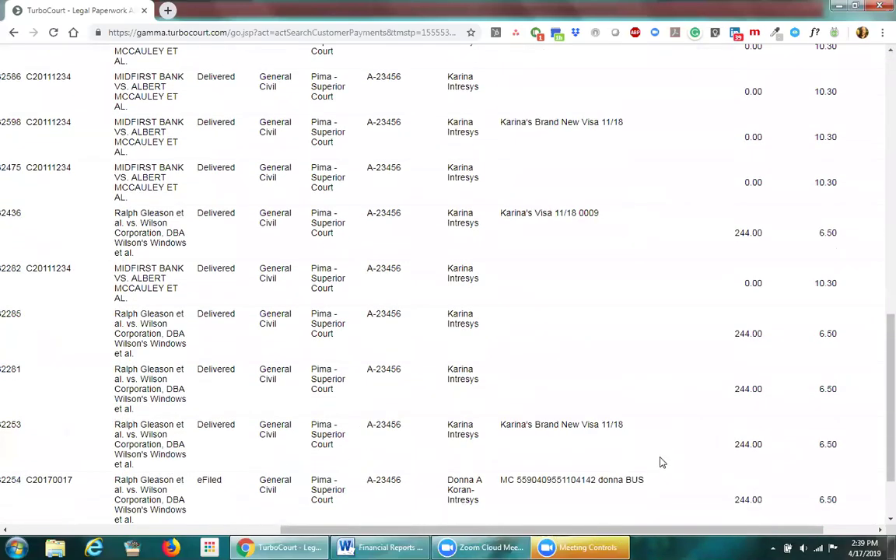
{"action": "scroll", "coordinate": [661, 461], "scroll_direction": "up", "scroll_amount": 11}
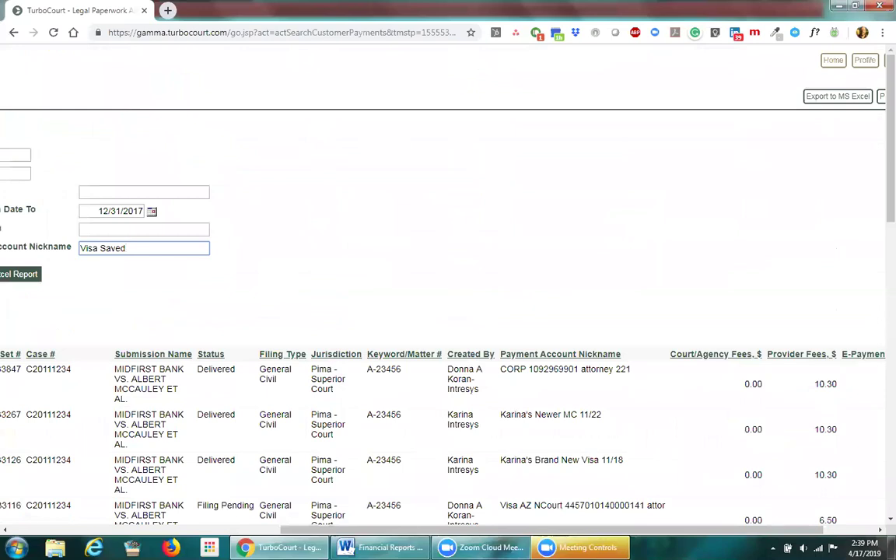
{"action": "left_click_drag", "start_coordinate": [465, 531], "coordinate": [183, 532]}
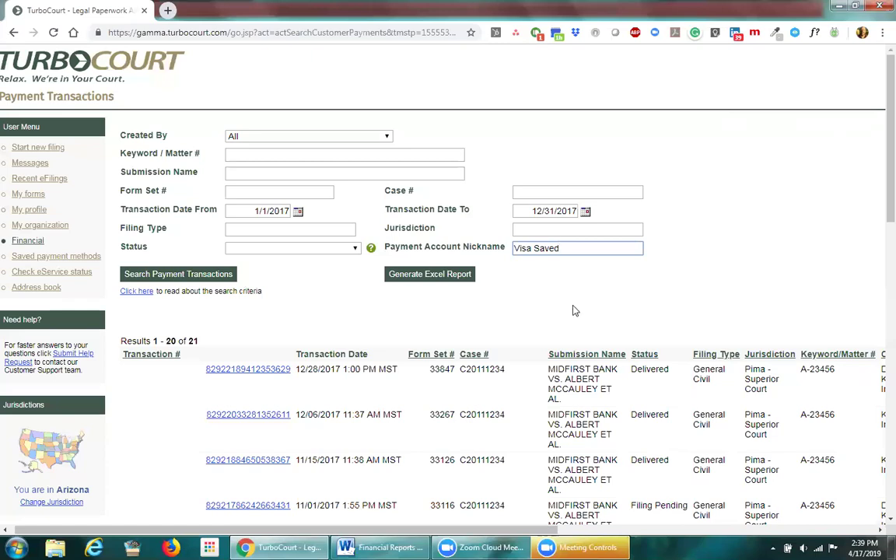
{"action": "left_click_drag", "start_coordinate": [547, 531], "coordinate": [642, 488]}
{"action": "scroll", "coordinate": [666, 320], "scroll_direction": "down", "scroll_amount": 3}
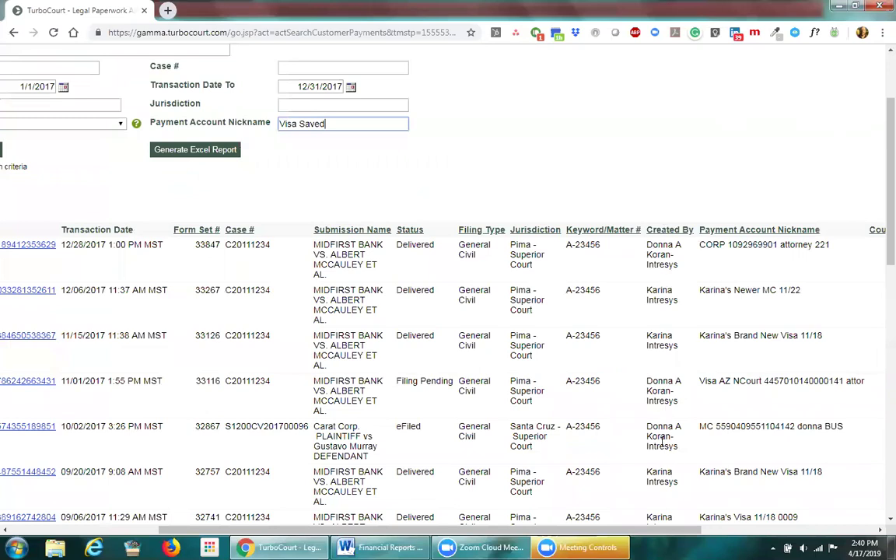
{"action": "scroll", "coordinate": [510, 467], "scroll_direction": "up", "scroll_amount": 3}
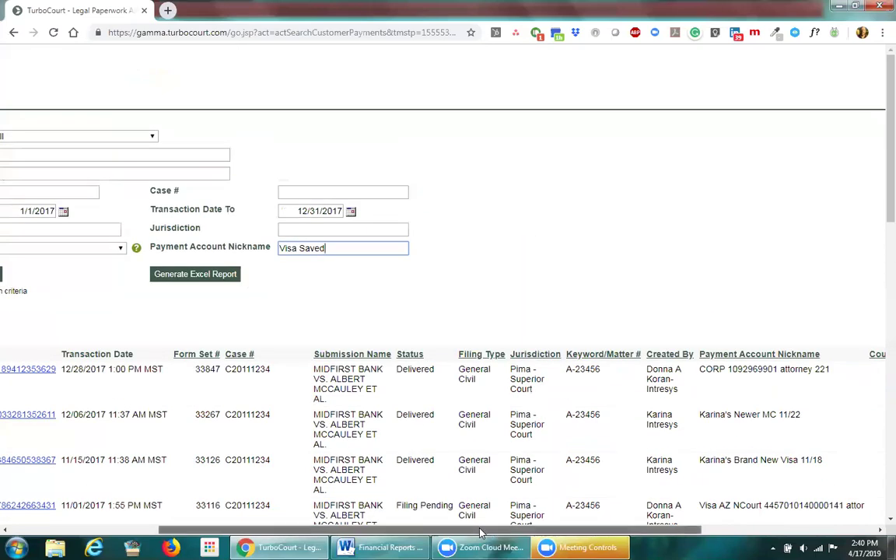
{"action": "left_click_drag", "start_coordinate": [456, 531], "coordinate": [296, 533]}
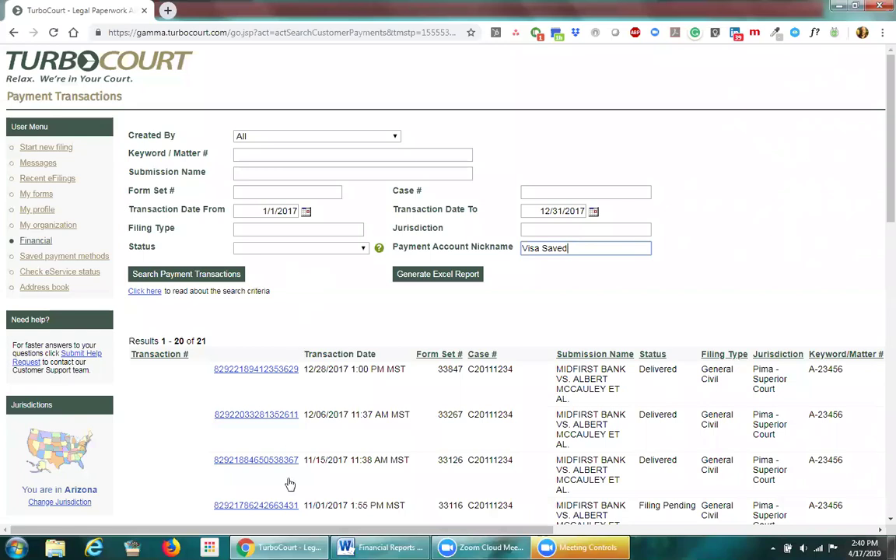
{"action": "left_click_drag", "start_coordinate": [351, 531], "coordinate": [689, 531]}
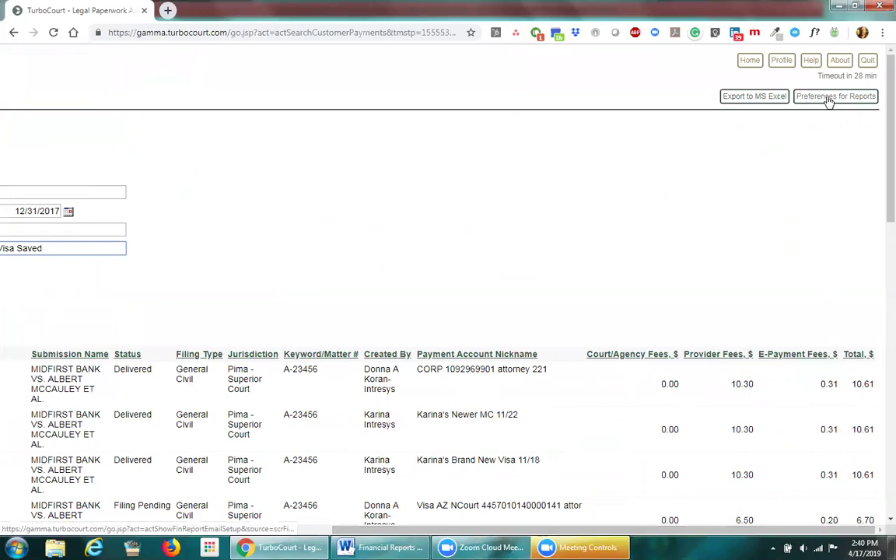
Step: Open Preferences for Reports, untick monthly organization-wide reports, and review the All Filings and bimonthly options
{"action": "left_click", "coordinate": [829, 99]}
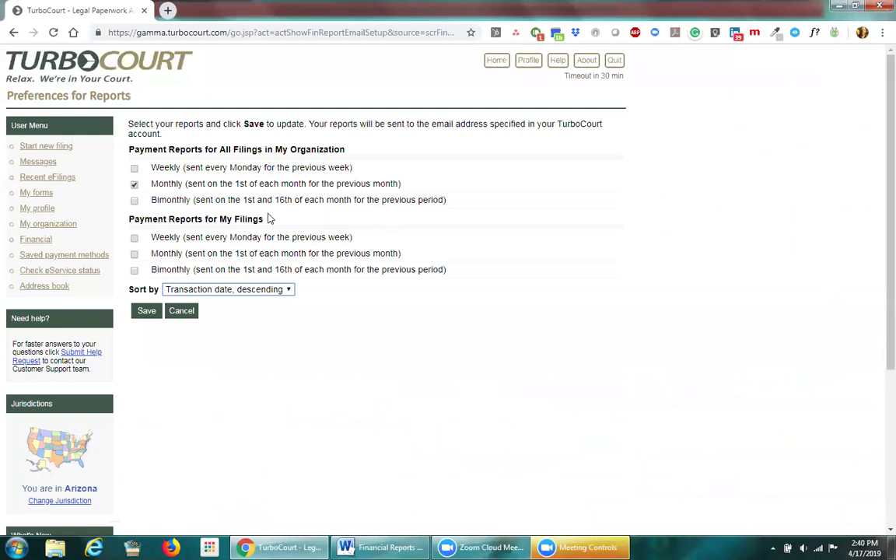
{"action": "left_click", "coordinate": [134, 185]}
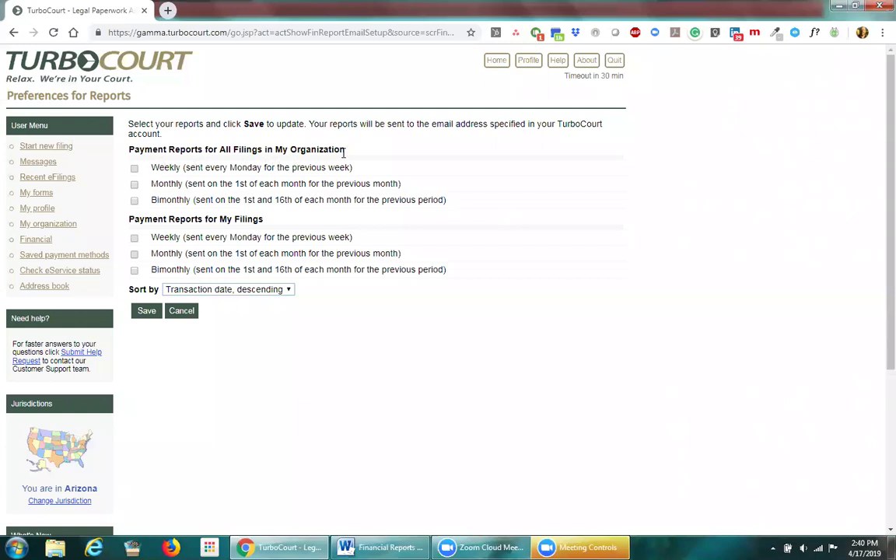
{"action": "left_click_drag", "start_coordinate": [221, 149], "coordinate": [351, 152]}
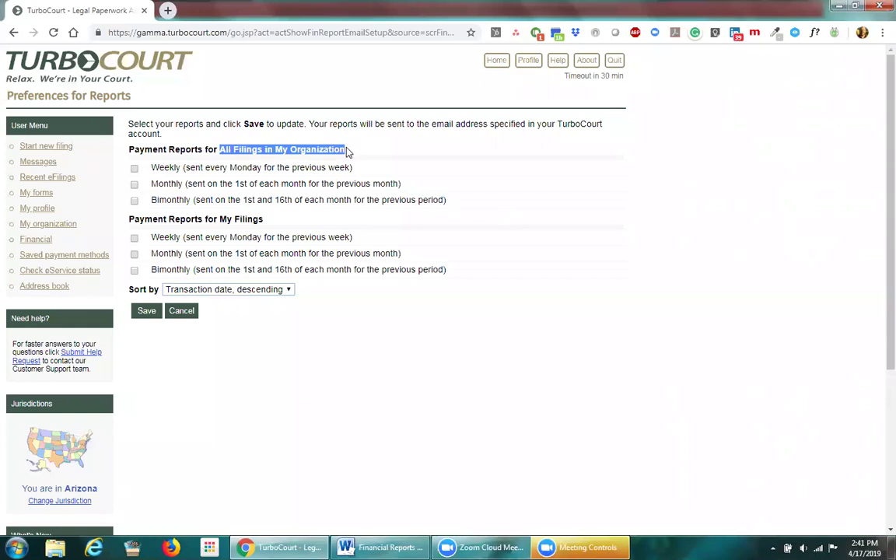
{"action": "left_click", "coordinate": [368, 147]}
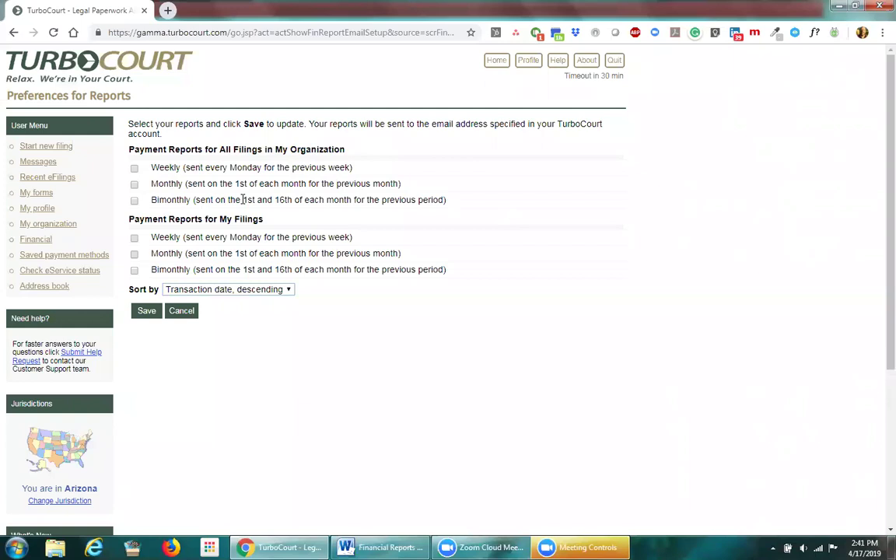
{"action": "left_click_drag", "start_coordinate": [244, 199], "coordinate": [356, 210]}
{"action": "left_click", "coordinate": [306, 220]}
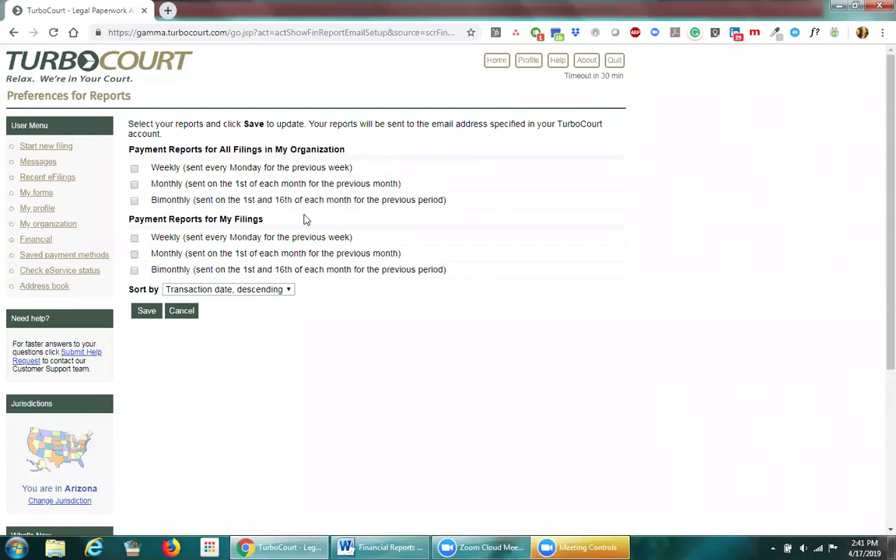
Step: Subscribe to weekly organization-wide and monthly my-filings payment reports, then show the Sort by choices
{"action": "left_click", "coordinate": [134, 168]}
{"action": "left_click", "coordinate": [135, 184]}
{"action": "left_click", "coordinate": [134, 254]}
{"action": "left_click", "coordinate": [134, 184]}
{"action": "left_click_drag", "start_coordinate": [220, 149], "coordinate": [344, 149]}
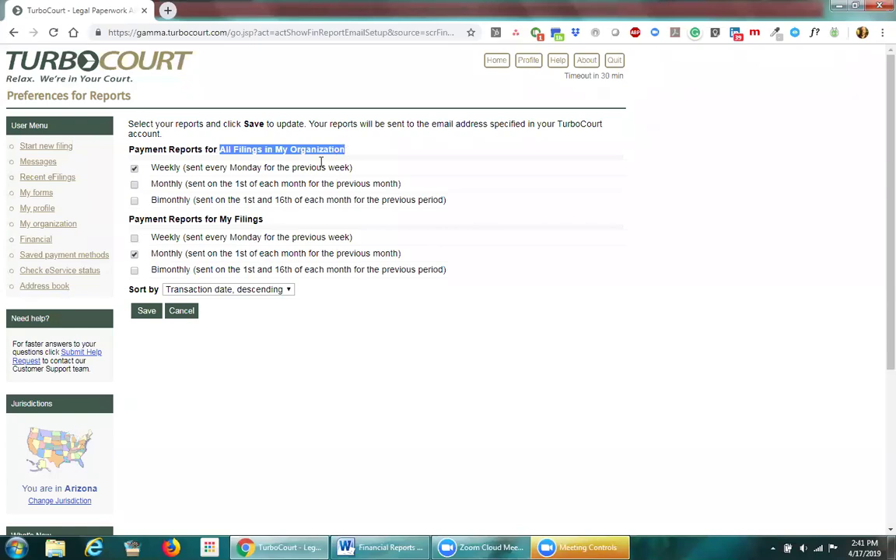
{"action": "left_click", "coordinate": [282, 148]}
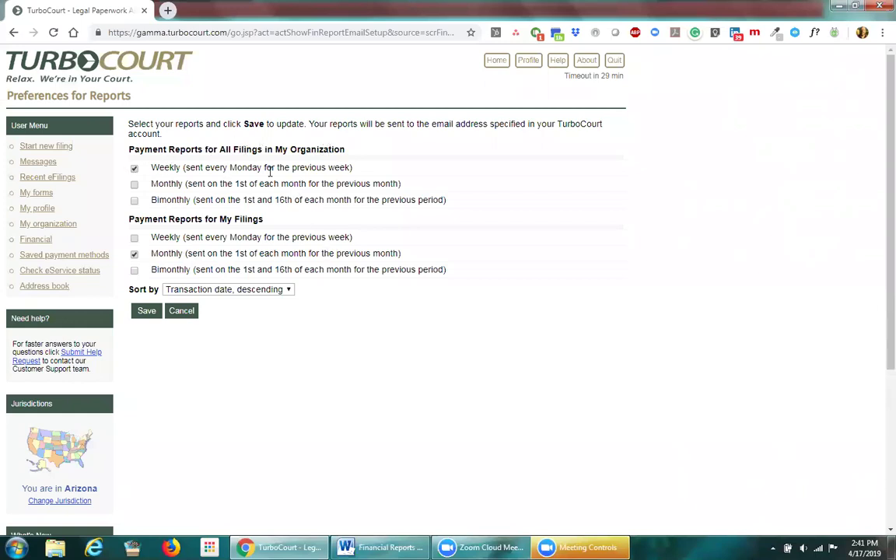
{"action": "left_click", "coordinate": [286, 290]}
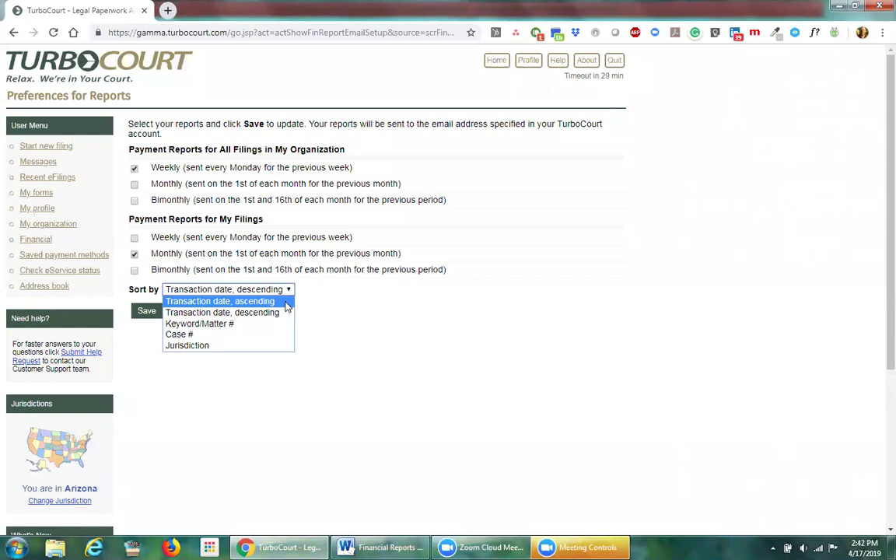
Step: Set the report sort order to 'Transaction date, ascending'
{"action": "left_click", "coordinate": [269, 323]}
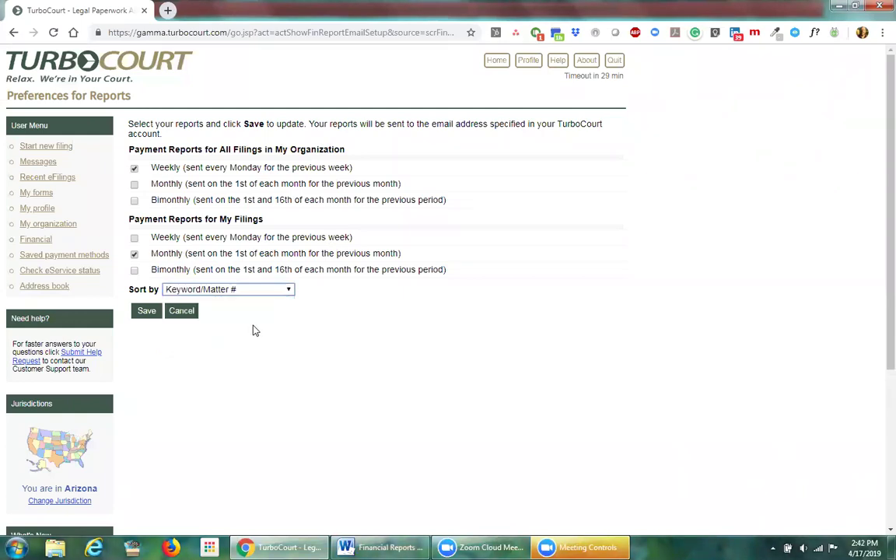
{"action": "left_click", "coordinate": [288, 290]}
{"action": "left_click", "coordinate": [273, 301]}
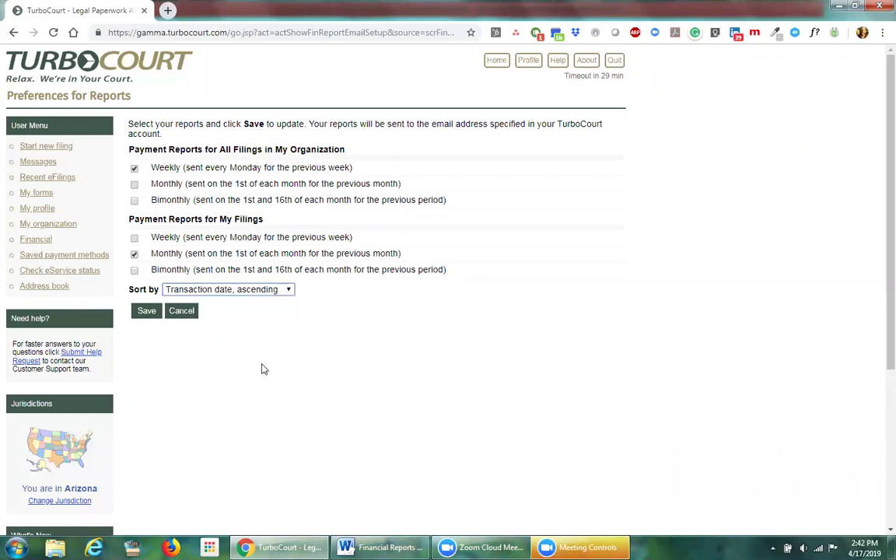
{"action": "left_click", "coordinate": [142, 313]}
Step: Turn off My Filings monthly and All Filings weekly reports, and turn on All Filings monthly
{"action": "left_click", "coordinate": [134, 254]}
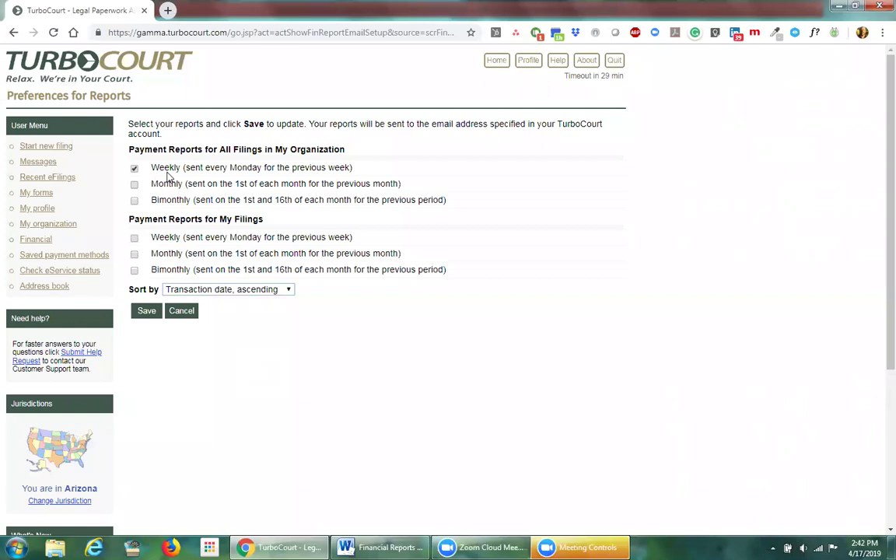
{"action": "left_click", "coordinate": [134, 168]}
{"action": "left_click", "coordinate": [133, 185]}
Step: Save the report preferences and switch to the Financial Reports manual in Word
{"action": "left_click", "coordinate": [151, 314]}
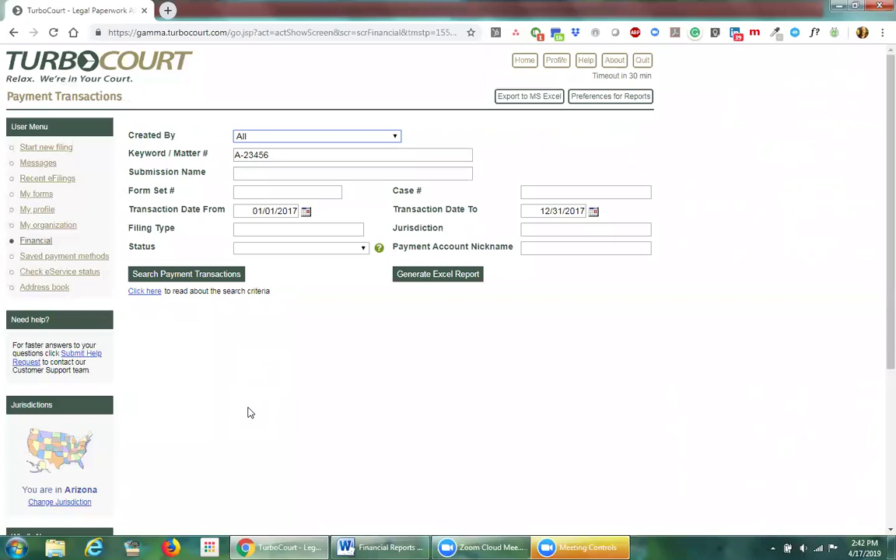
{"action": "left_click", "coordinate": [380, 548]}
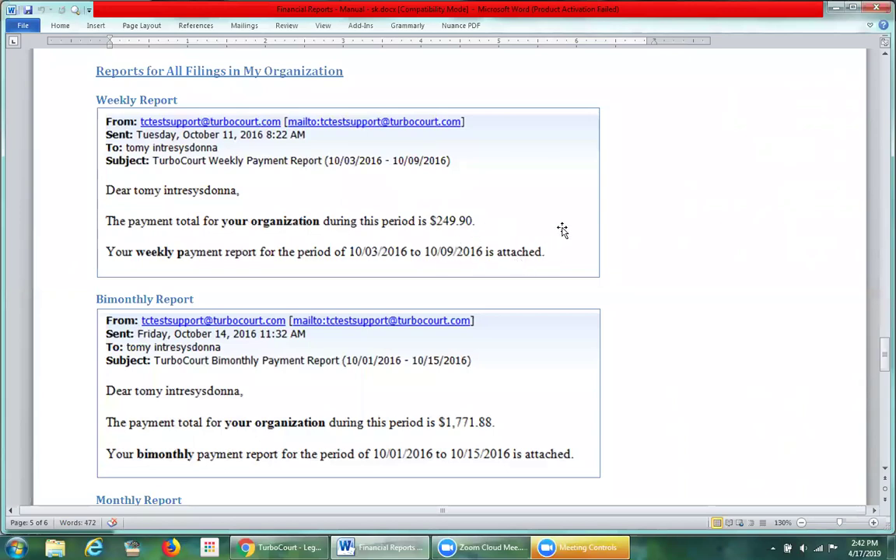
Step: Scroll through the weekly, bimonthly and monthly ($1,258.11) sample organization report emails
{"action": "scroll", "coordinate": [563, 229], "scroll_direction": "down", "scroll_amount": 6}
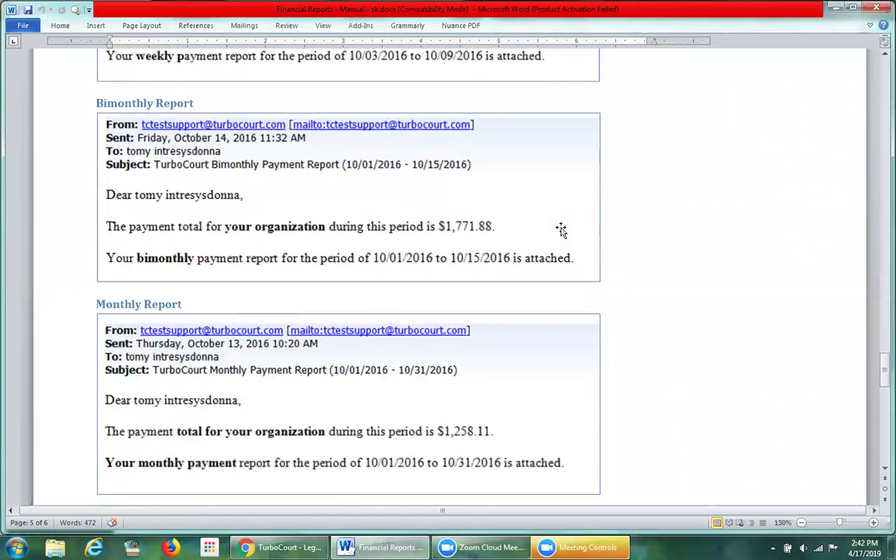
{"action": "scroll", "coordinate": [511, 312], "scroll_direction": "down", "scroll_amount": 1}
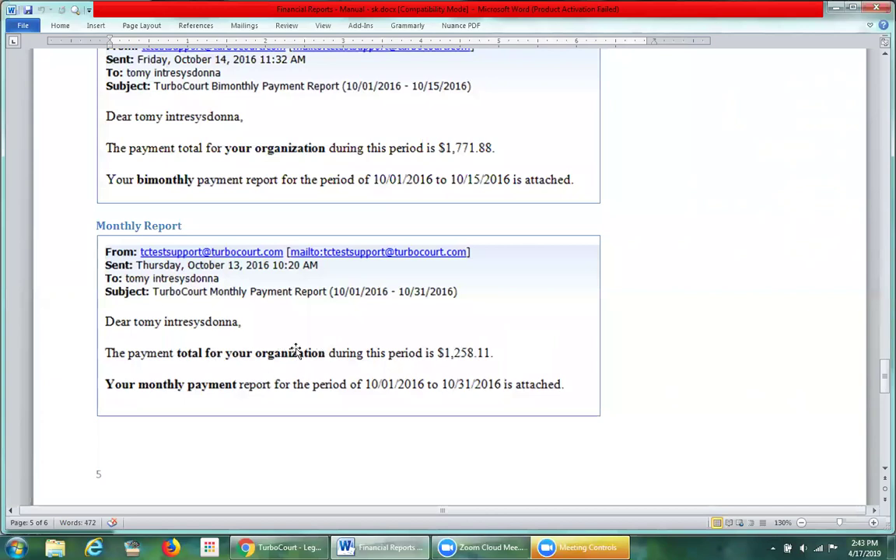
{"action": "scroll", "coordinate": [656, 344], "scroll_direction": "up", "scroll_amount": 5}
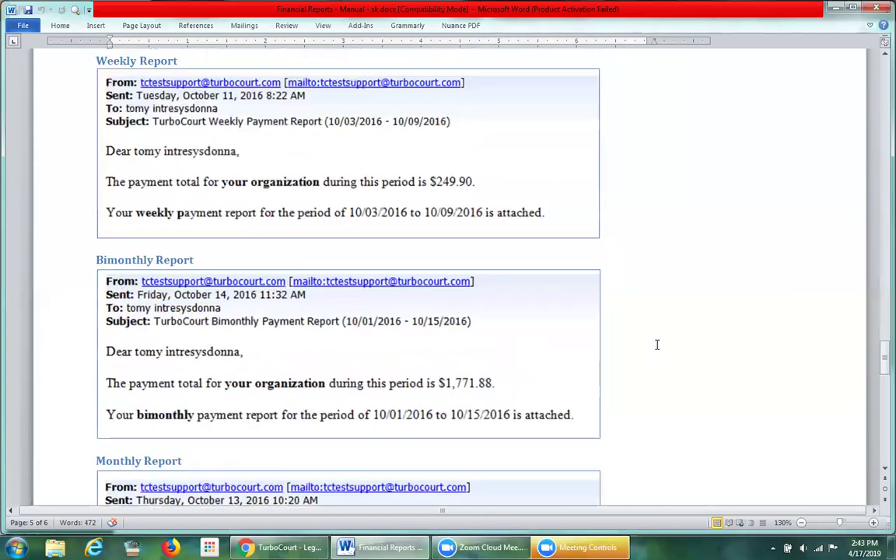
{"action": "scroll", "coordinate": [656, 344], "scroll_direction": "up", "scroll_amount": 1}
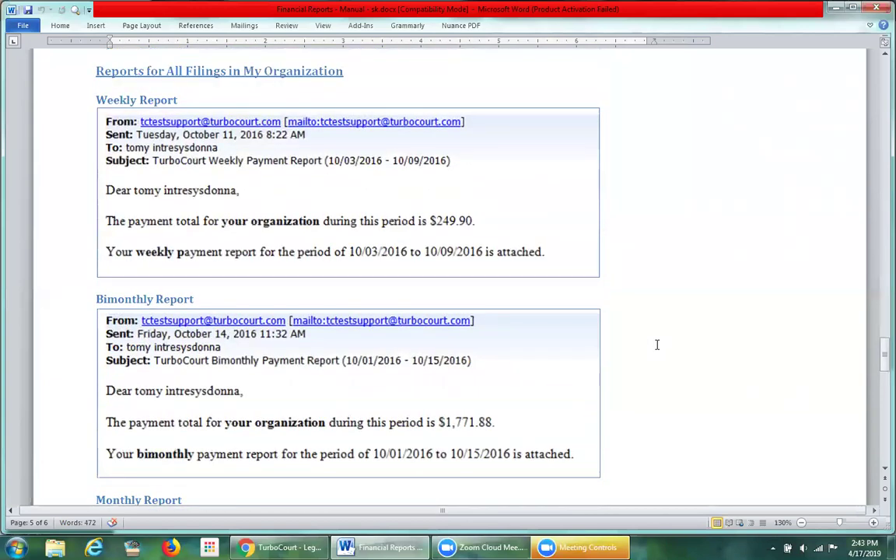
Step: Switch from Word back to the TurboCourt Payment Transactions page in Chrome
{"action": "key", "text": "alt+Tab"}
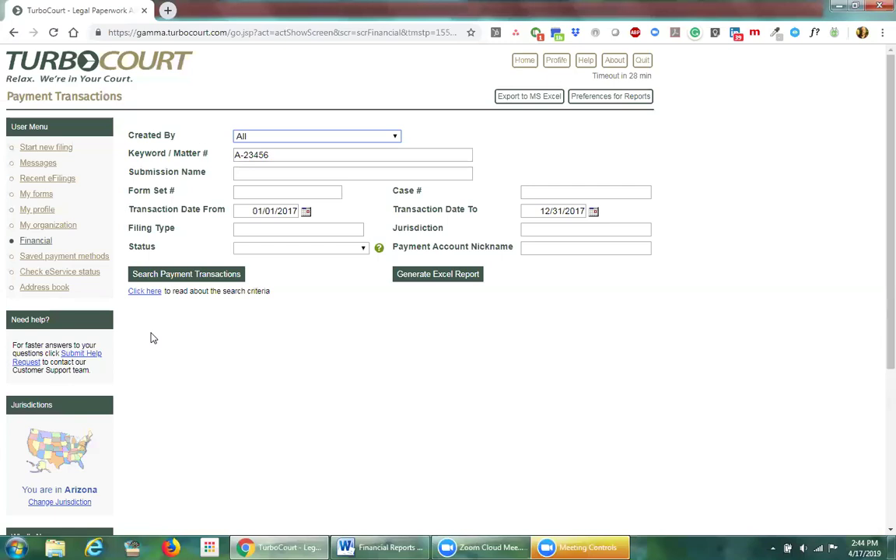
Step: Open Saved Payment Methods and review each account's status and authorized users
{"action": "left_click", "coordinate": [56, 257]}
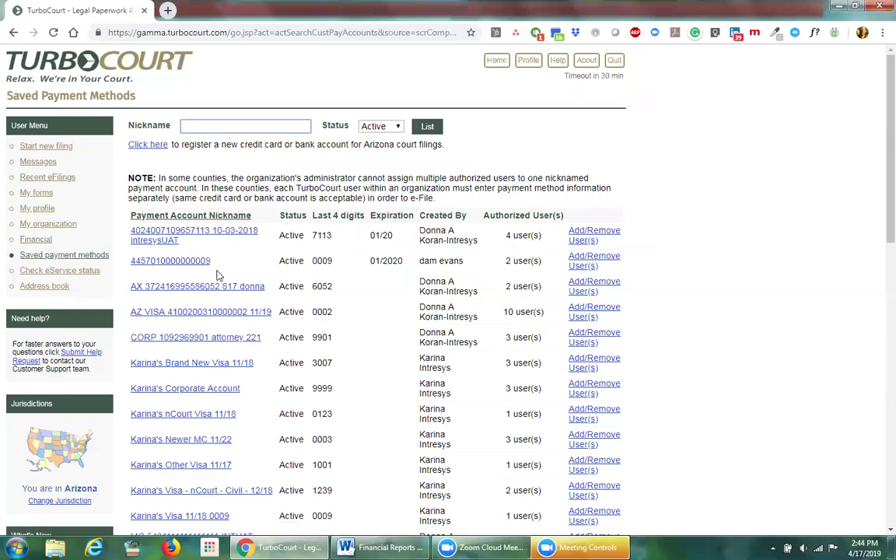
{"action": "scroll", "coordinate": [710, 411], "scroll_direction": "down", "scroll_amount": 2}
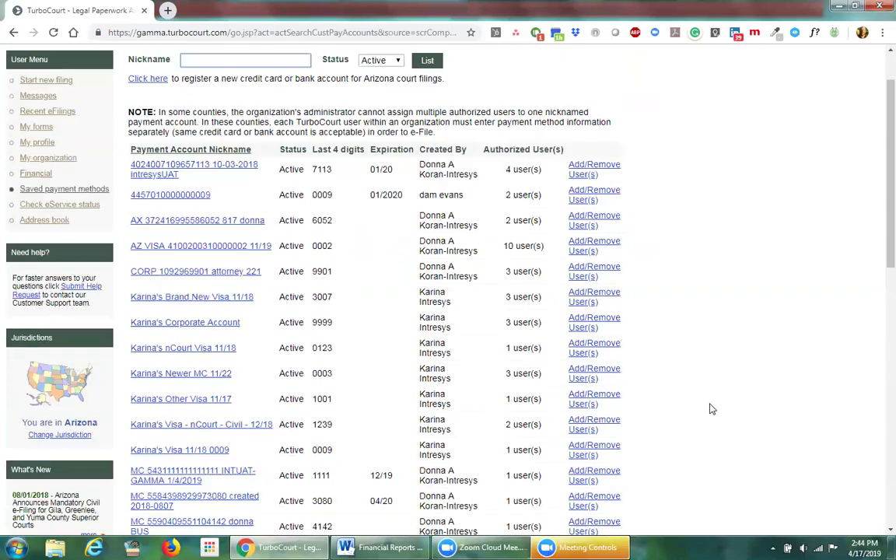
{"action": "scroll", "coordinate": [714, 408], "scroll_direction": "up", "scroll_amount": 2}
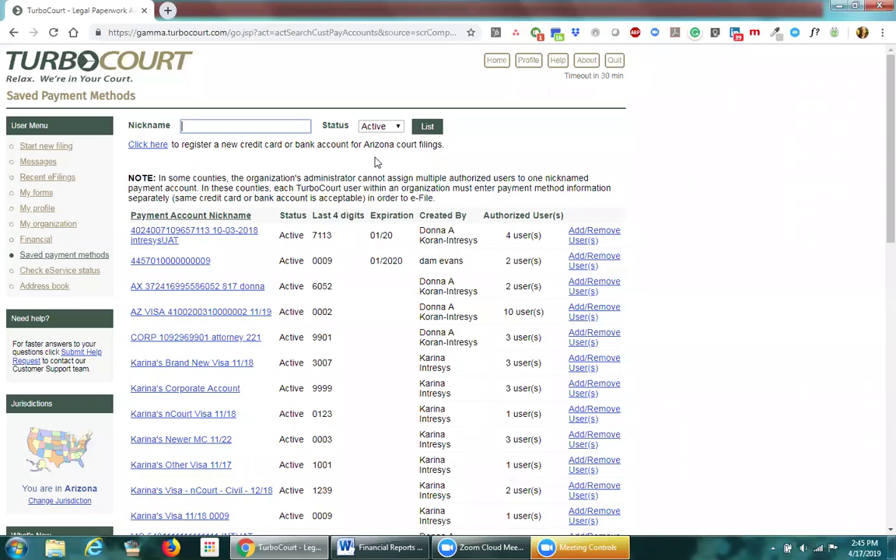
Step: Start a new card registration with MasterCard as card type, visiting the number, CVV and description fields
{"action": "left_click", "coordinate": [148, 145]}
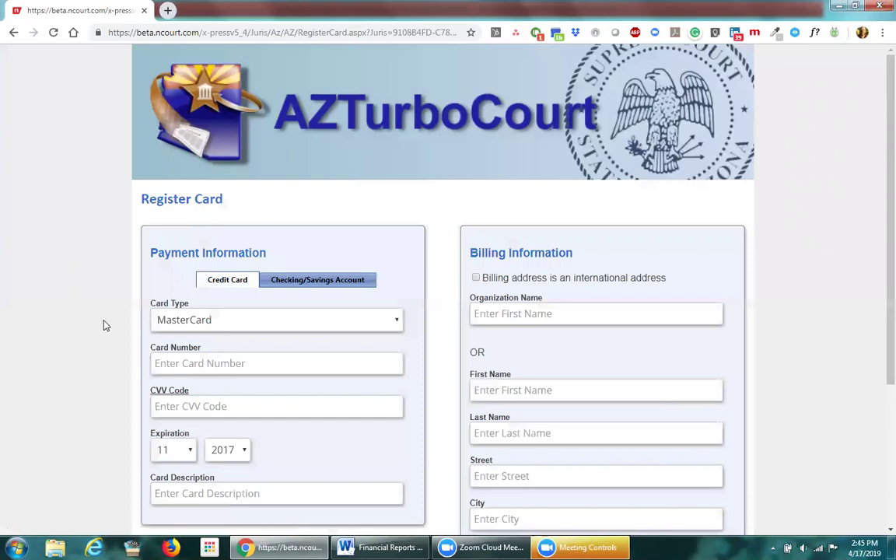
{"action": "scroll", "coordinate": [106, 325], "scroll_direction": "down", "scroll_amount": 2}
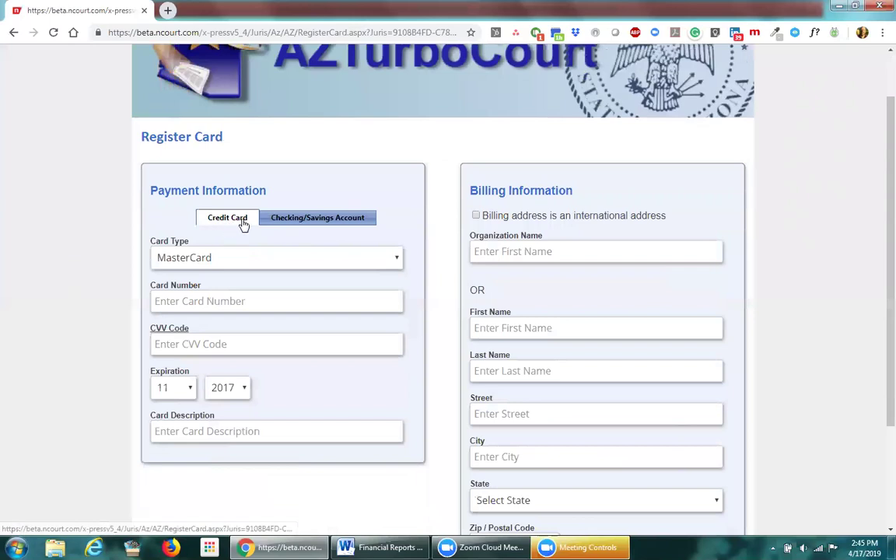
{"action": "left_click", "coordinate": [398, 258]}
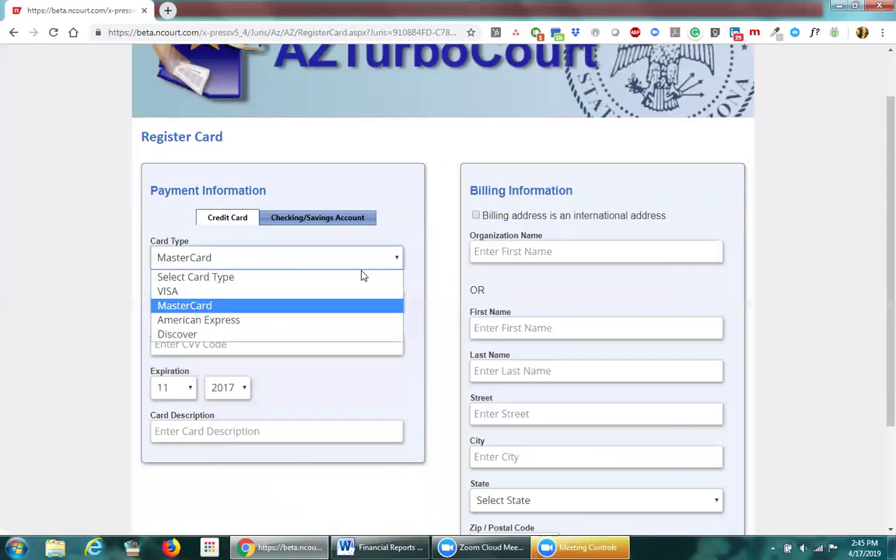
{"action": "left_click", "coordinate": [337, 306]}
{"action": "left_click", "coordinate": [175, 305]}
{"action": "left_click", "coordinate": [187, 344]}
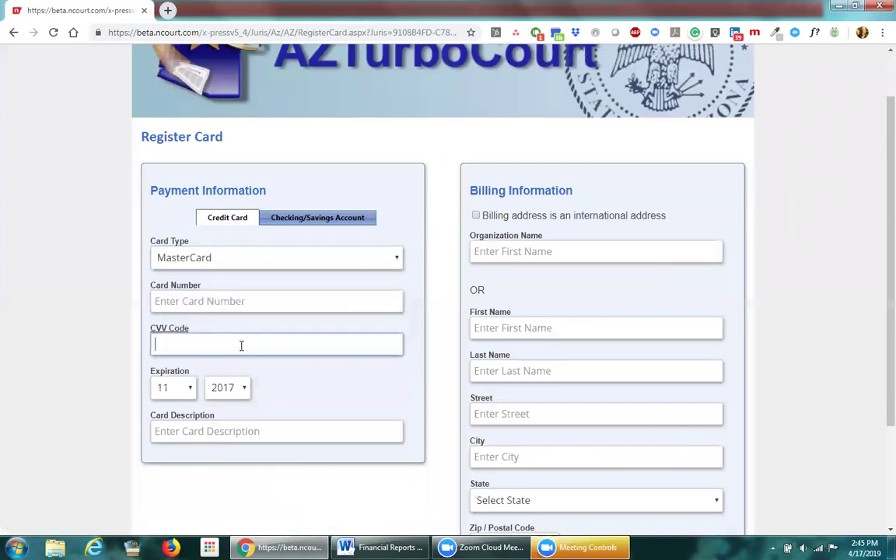
{"action": "left_click", "coordinate": [194, 433]}
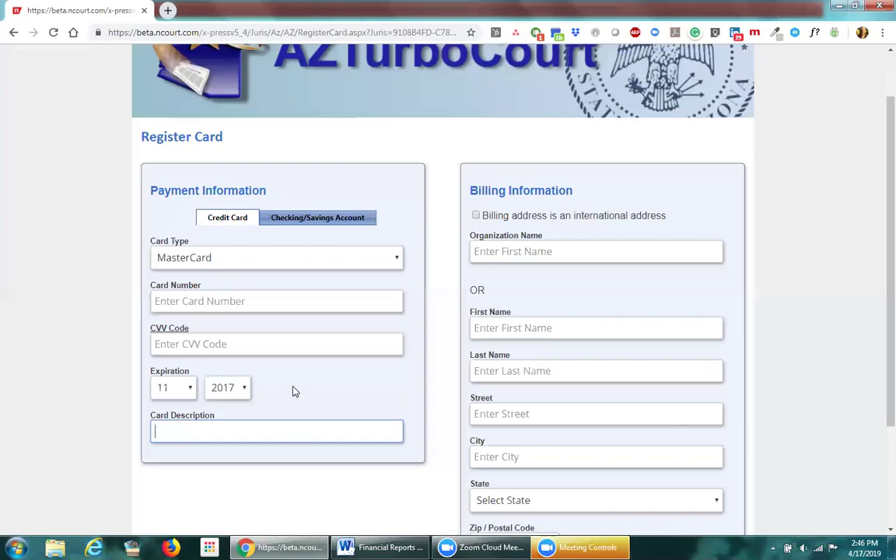
Step: Leave the card form unfilled and go Back to the Saved Payment Methods list
{"action": "left_click", "coordinate": [221, 232]}
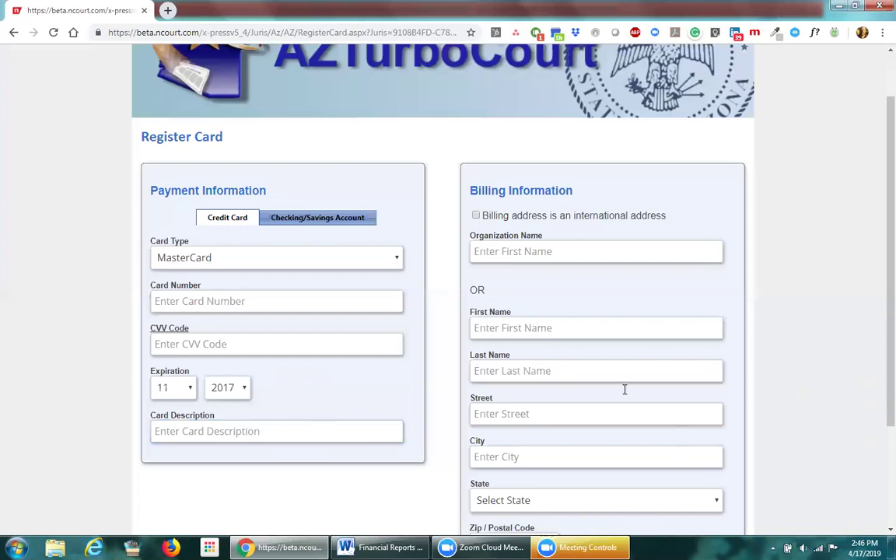
{"action": "scroll", "coordinate": [786, 386], "scroll_direction": "down", "scroll_amount": 3}
{"action": "left_click", "coordinate": [508, 126]}
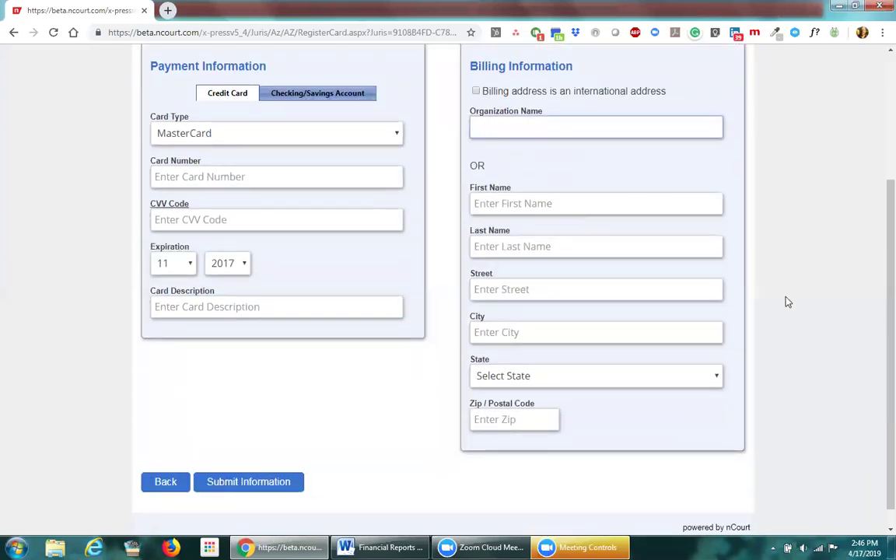
{"action": "scroll", "coordinate": [786, 311], "scroll_direction": "up", "scroll_amount": 1}
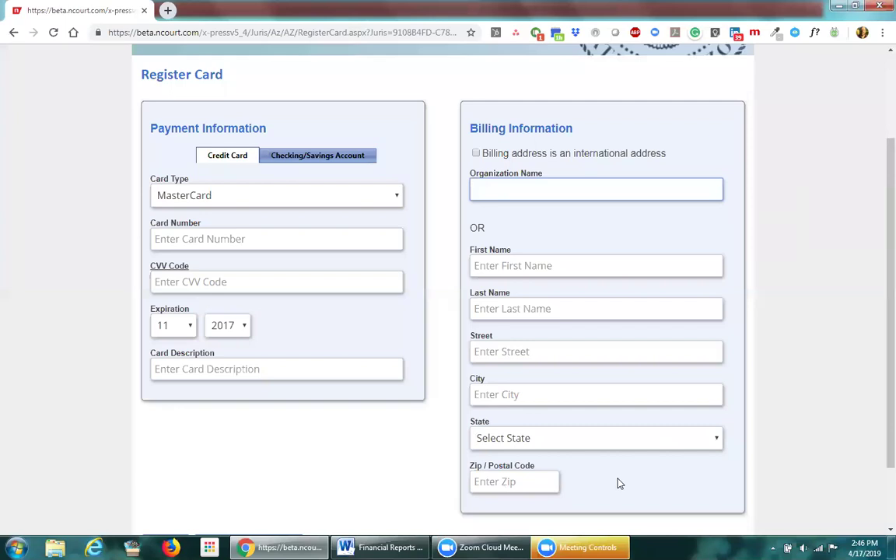
{"action": "scroll", "coordinate": [620, 484], "scroll_direction": "down", "scroll_amount": 2}
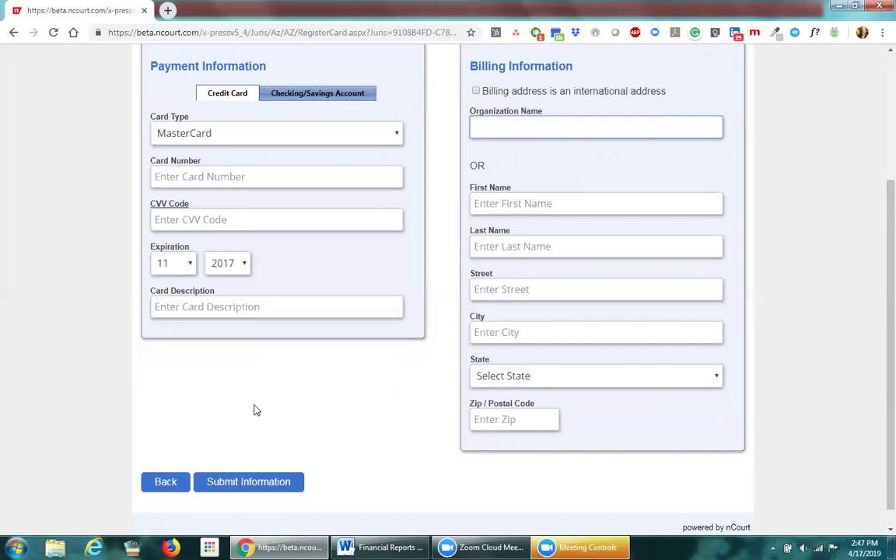
{"action": "left_click", "coordinate": [164, 484]}
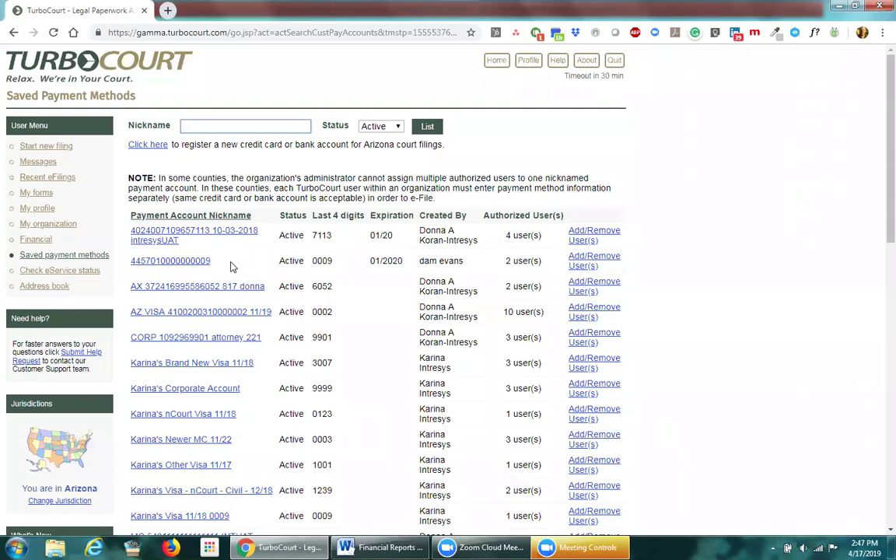
{"action": "scroll", "coordinate": [230, 267], "scroll_direction": "down", "scroll_amount": 4}
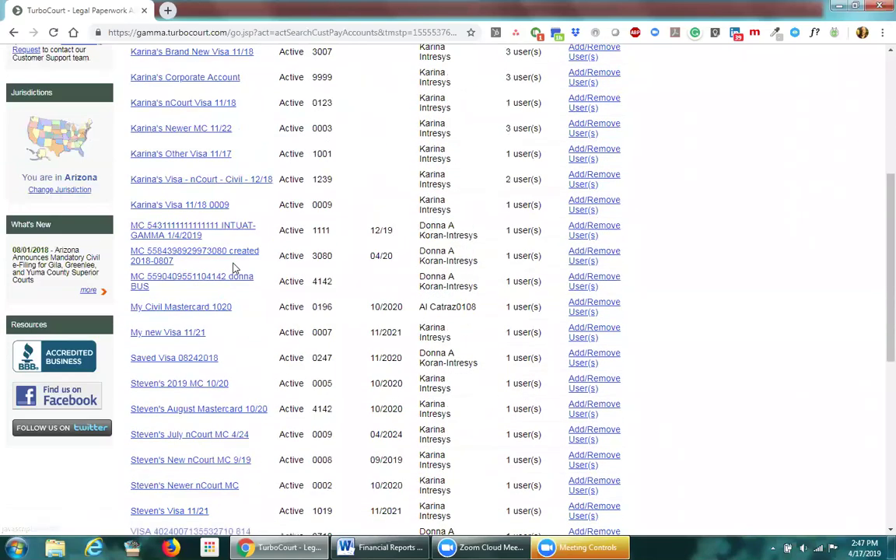
{"action": "scroll", "coordinate": [232, 267], "scroll_direction": "down", "scroll_amount": 3}
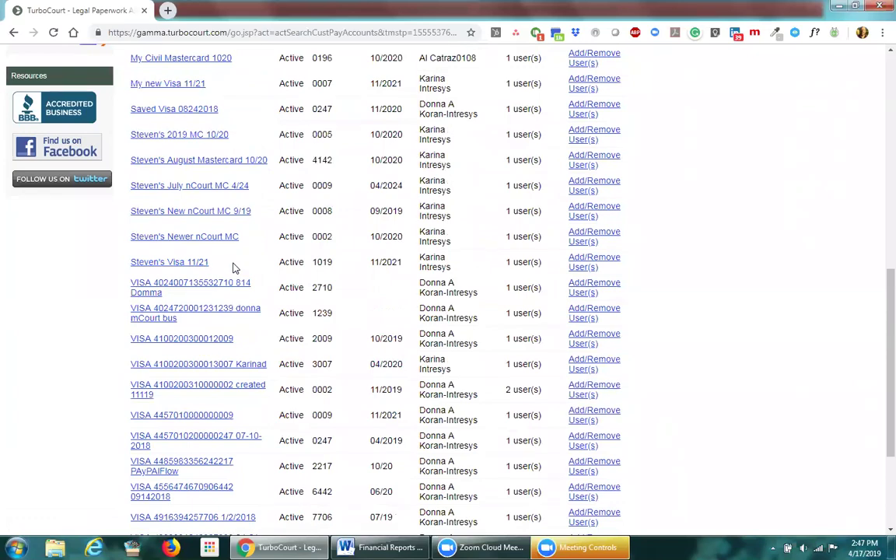
{"action": "scroll", "coordinate": [232, 267], "scroll_direction": "up", "scroll_amount": 6}
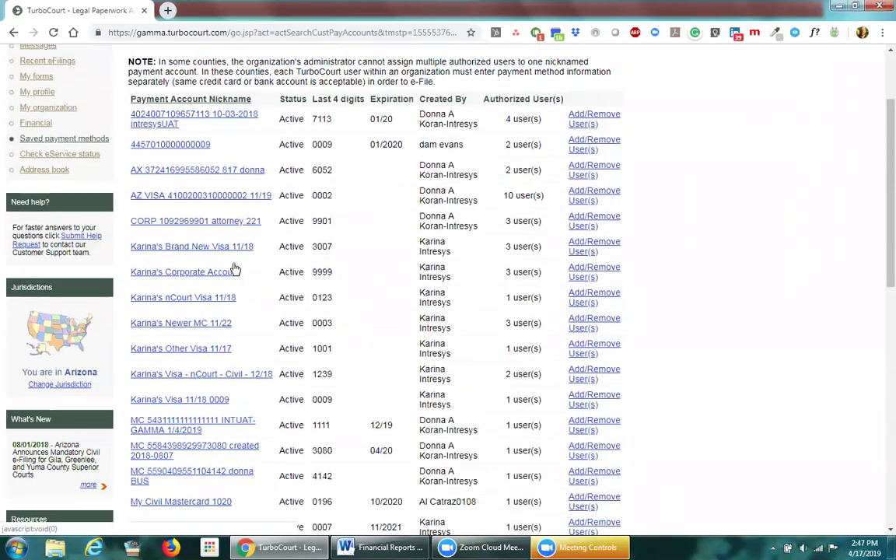
{"action": "scroll", "coordinate": [235, 270], "scroll_direction": "up", "scroll_amount": 1}
{"action": "scroll", "coordinate": [232, 267], "scroll_direction": "up", "scroll_amount": 1}
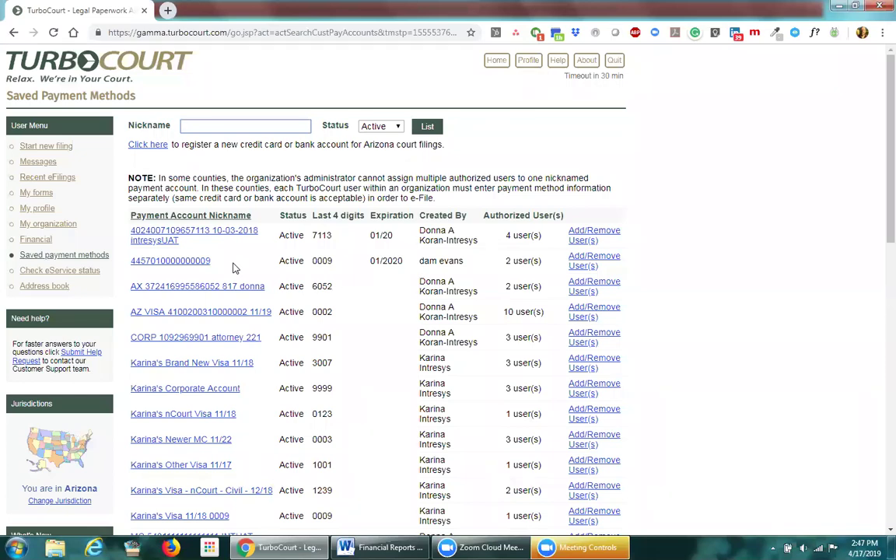
{"action": "scroll", "coordinate": [232, 267], "scroll_direction": "down", "scroll_amount": 10}
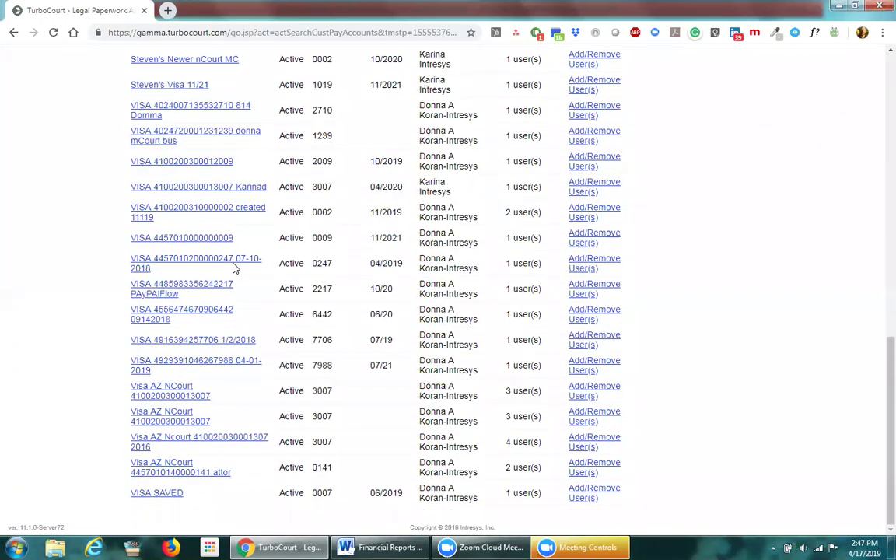
{"action": "scroll", "coordinate": [232, 267], "scroll_direction": "up", "scroll_amount": 10}
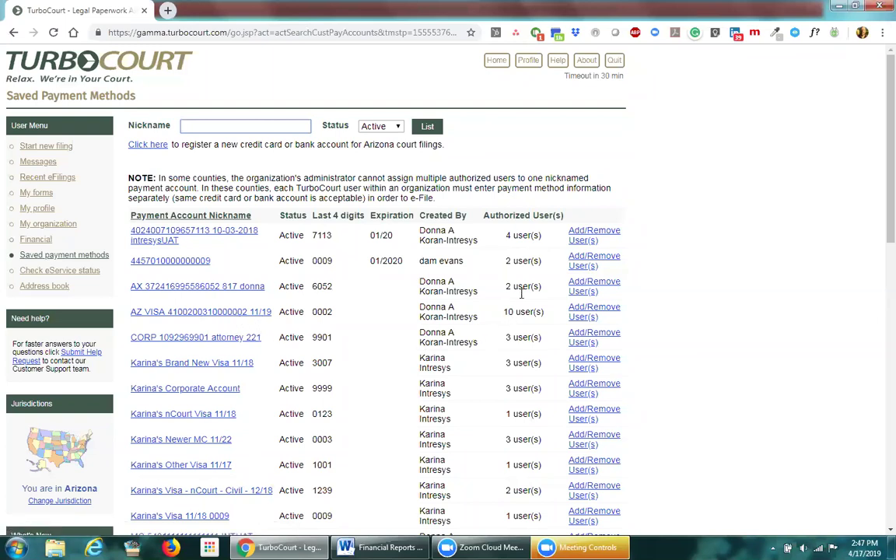
{"action": "left_click", "coordinate": [587, 260]}
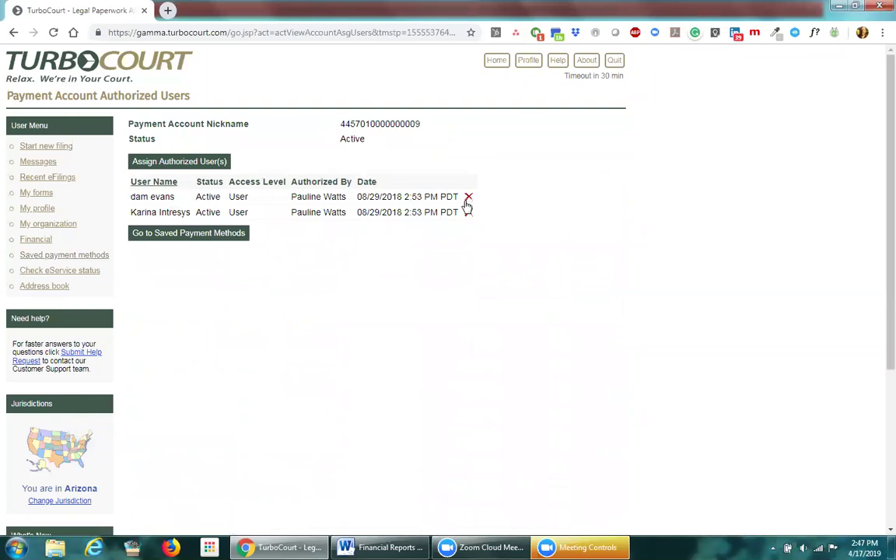
Step: Remove and confirm both authorized users on the 0009 account, then return to the list
{"action": "left_click", "coordinate": [468, 197]}
{"action": "left_click", "coordinate": [504, 115]}
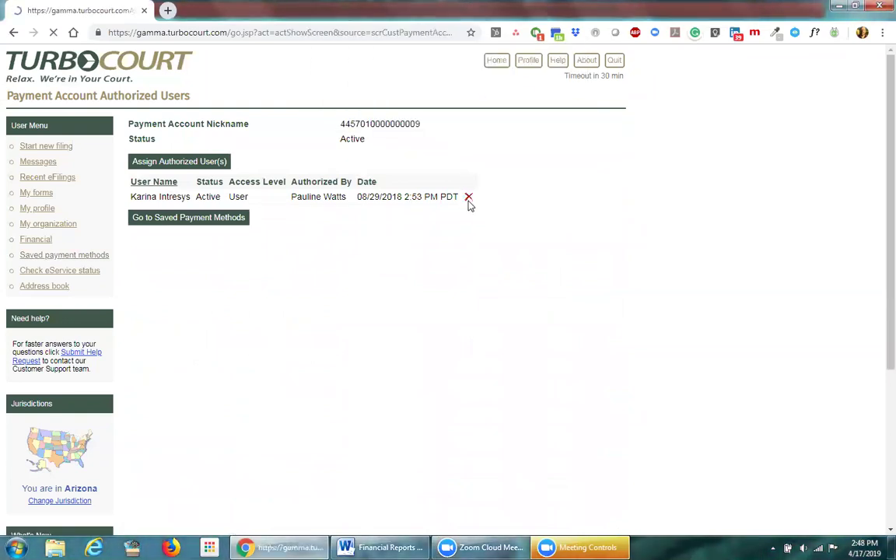
{"action": "left_click", "coordinate": [468, 197]}
{"action": "left_click", "coordinate": [507, 116]}
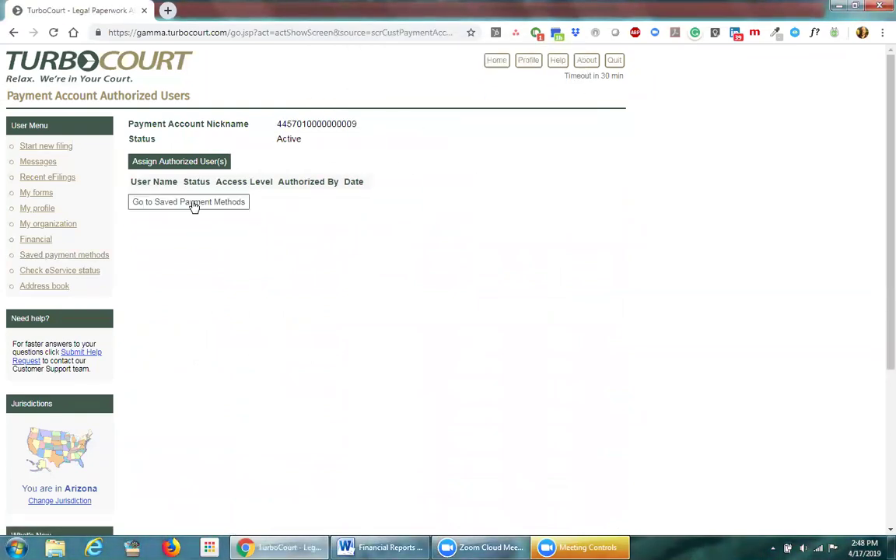
{"action": "left_click", "coordinate": [193, 203]}
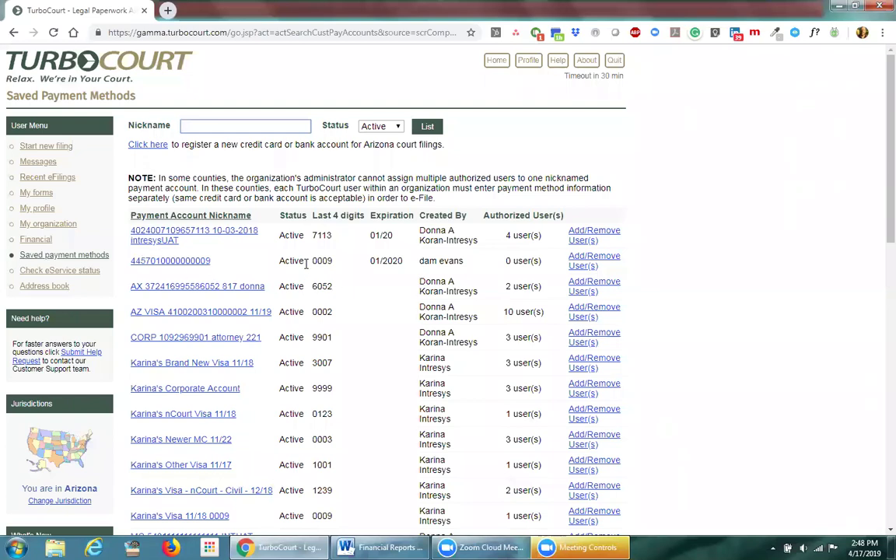
Step: Assign the account creator plus two other users as authorized users of the 0009 account
{"action": "left_click", "coordinate": [609, 263]}
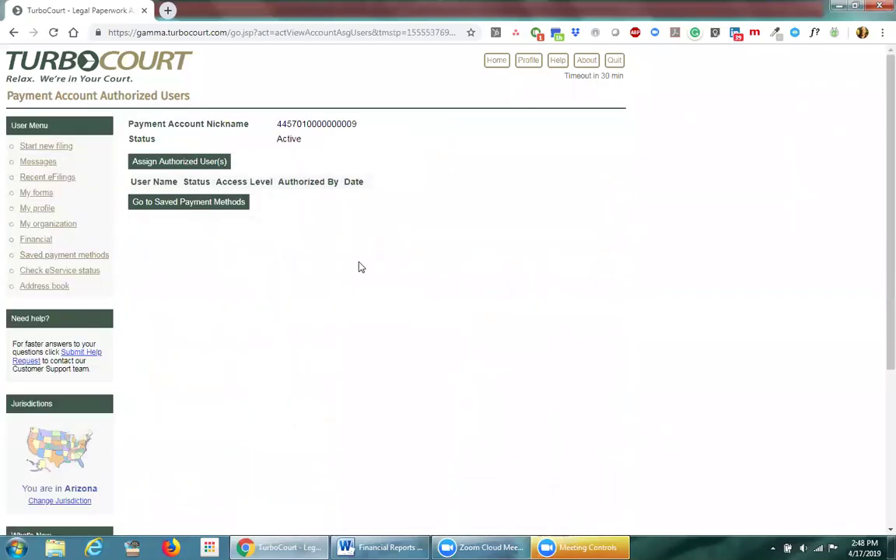
{"action": "left_click", "coordinate": [178, 163]}
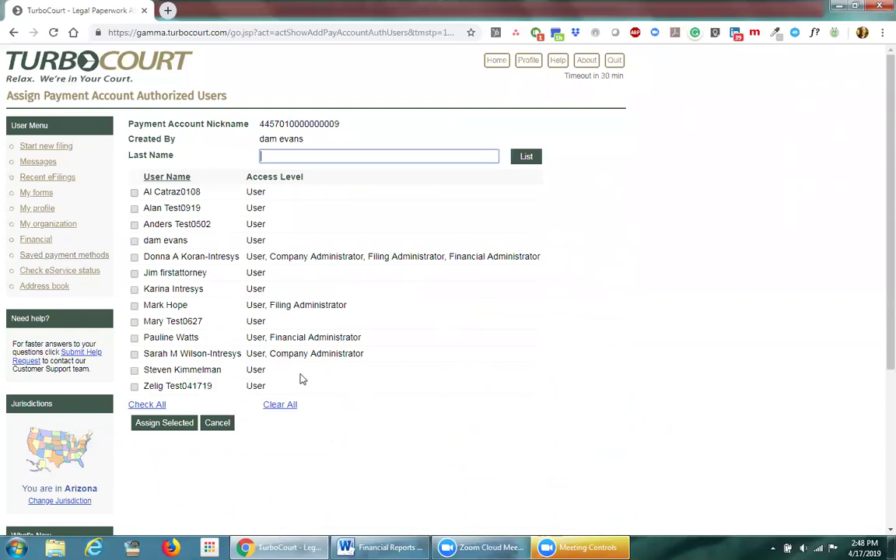
{"action": "left_click", "coordinate": [134, 240]}
{"action": "left_click", "coordinate": [133, 290]}
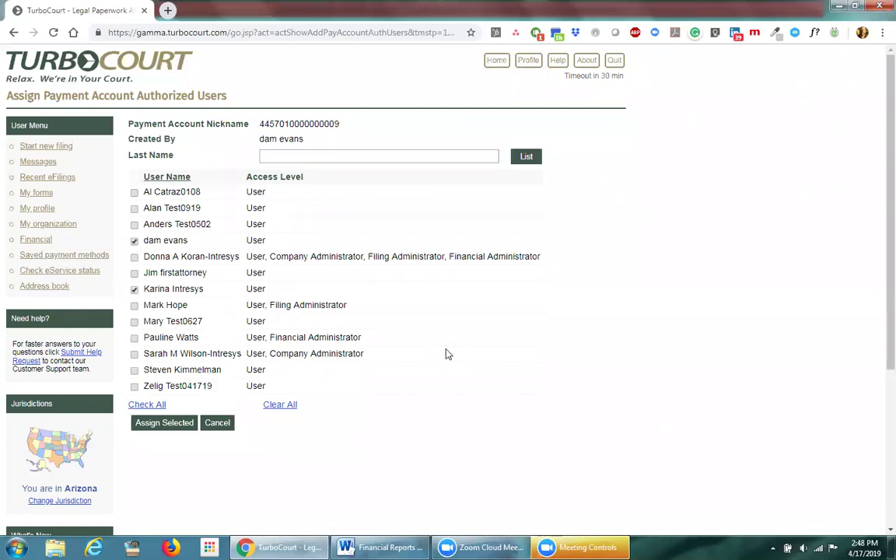
{"action": "left_click", "coordinate": [134, 321]}
{"action": "left_click", "coordinate": [170, 422]}
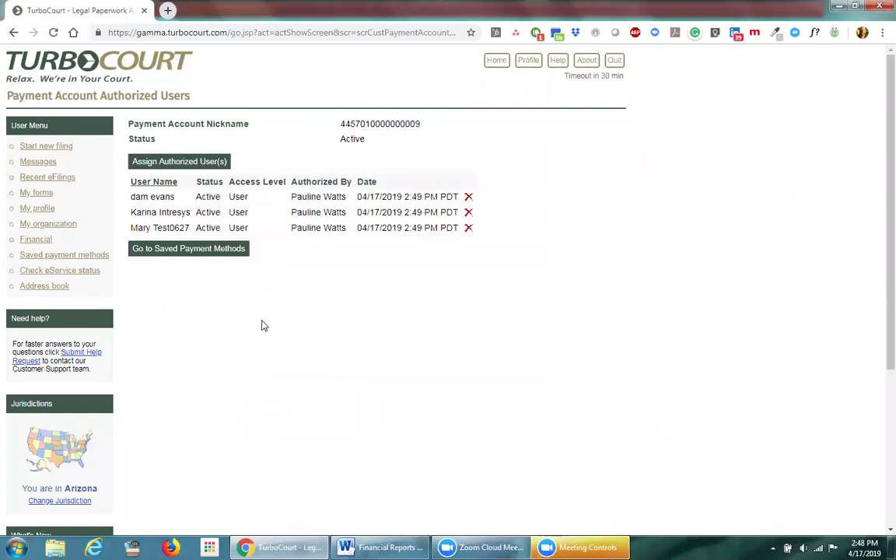
Step: Remove the third authorized user from the 0009 account and return to the list
{"action": "left_click", "coordinate": [167, 250]}
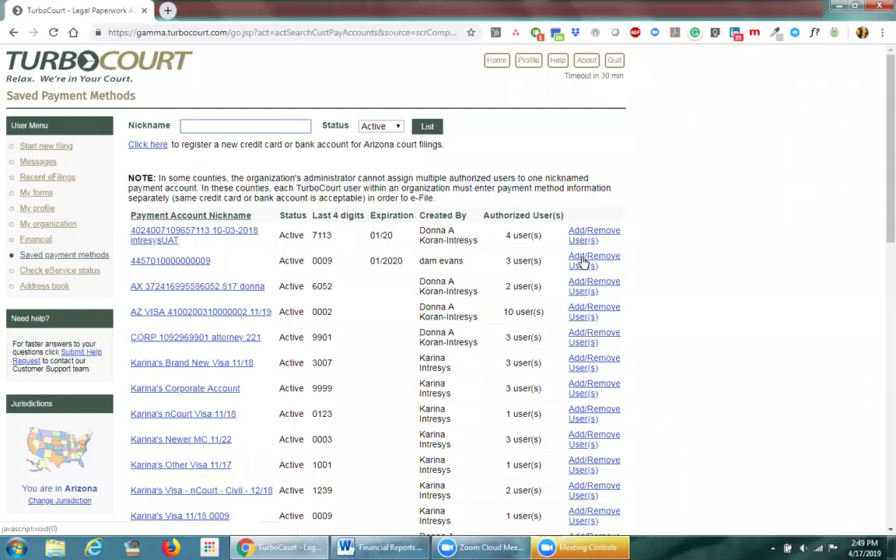
{"action": "left_click", "coordinate": [584, 263]}
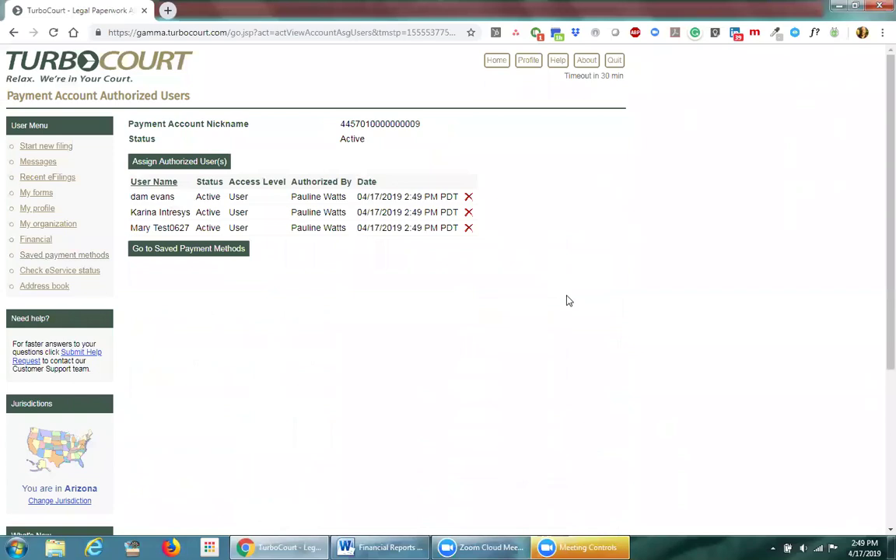
{"action": "left_click", "coordinate": [468, 228]}
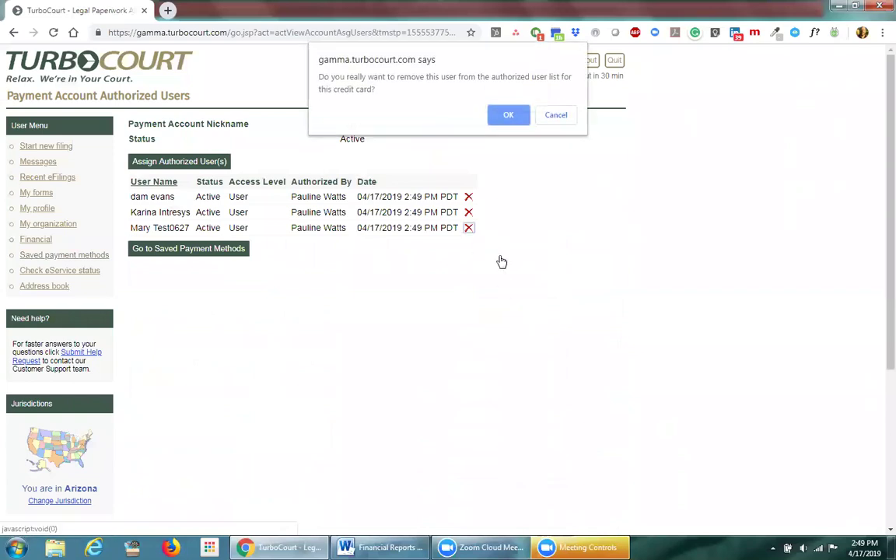
{"action": "left_click", "coordinate": [509, 114]}
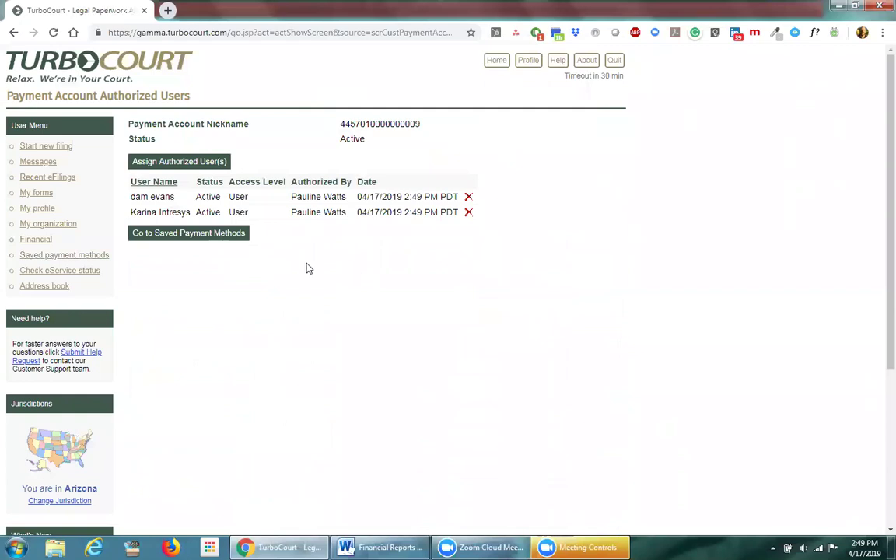
{"action": "left_click_drag", "start_coordinate": [341, 126], "coordinate": [441, 126]}
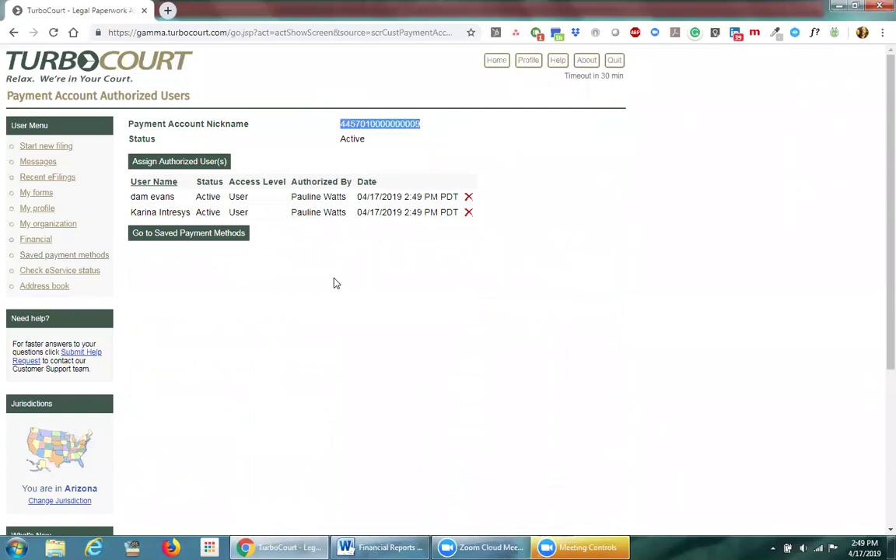
{"action": "left_click", "coordinate": [205, 234]}
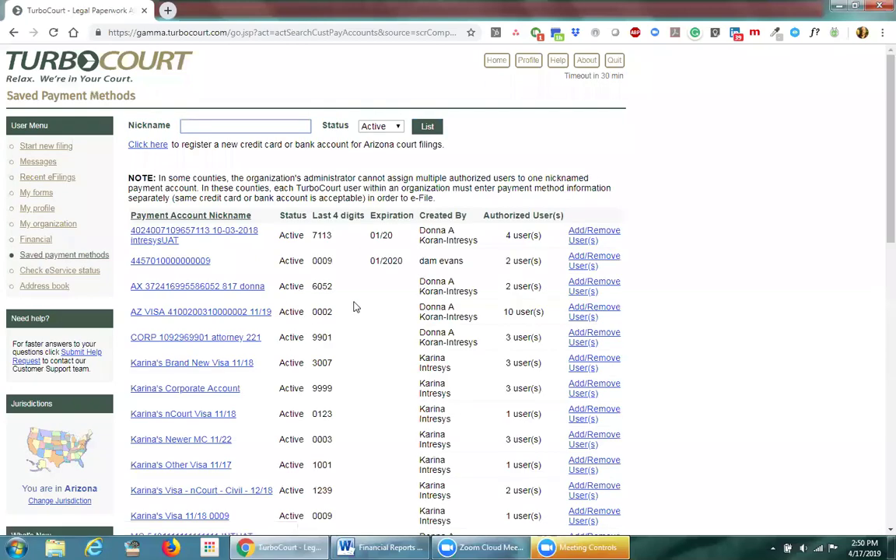
Step: Review the saved payment methods table and open the AZ VISA account ending 0002 for editing
{"action": "scroll", "coordinate": [351, 312], "scroll_direction": "down", "scroll_amount": 2}
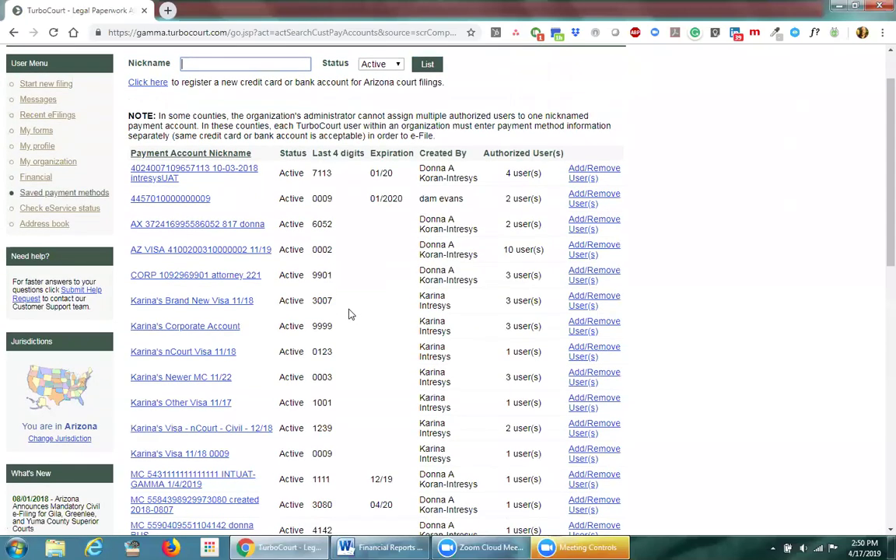
{"action": "scroll", "coordinate": [350, 314], "scroll_direction": "down", "scroll_amount": 2}
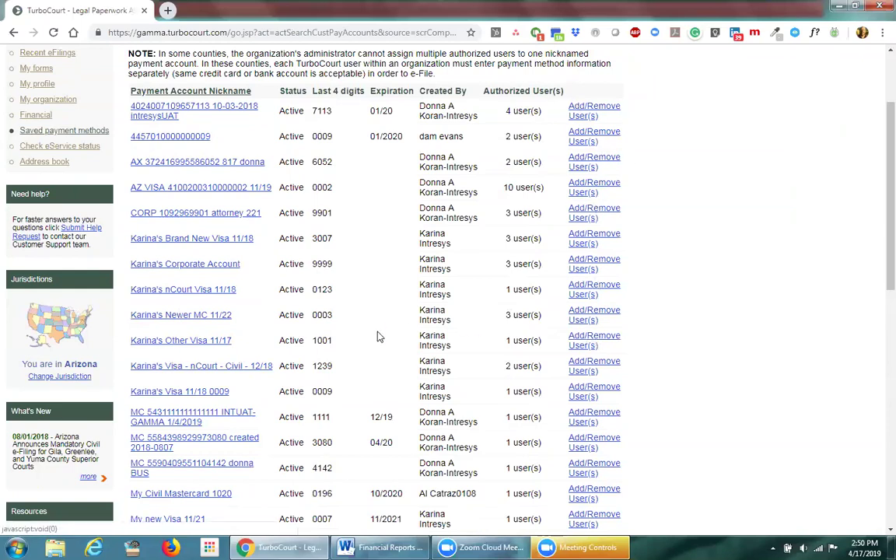
{"action": "scroll", "coordinate": [379, 336], "scroll_direction": "up", "scroll_amount": 3}
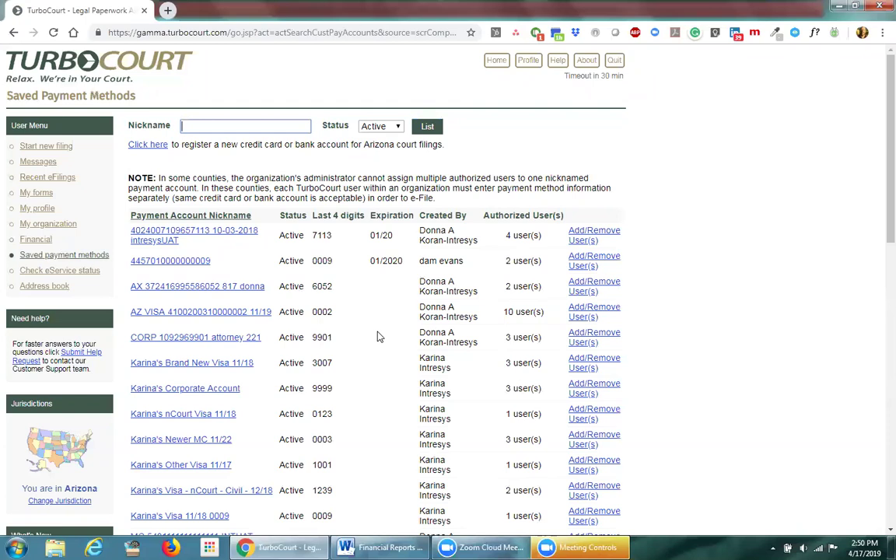
{"action": "left_click", "coordinate": [185, 314]}
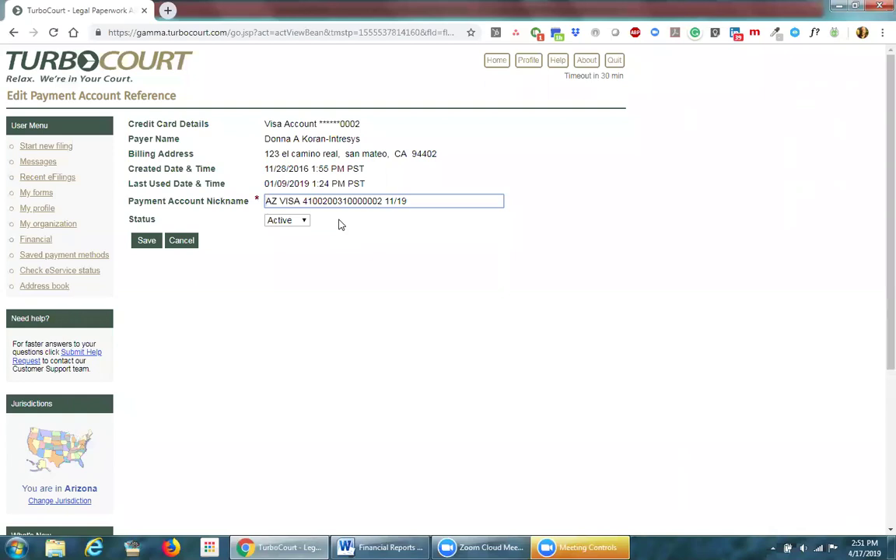
Step: On the Edit Payment Account Reference page, highlight the card's last digits, then select the nickname text
{"action": "left_click_drag", "start_coordinate": [361, 124], "coordinate": [342, 123]}
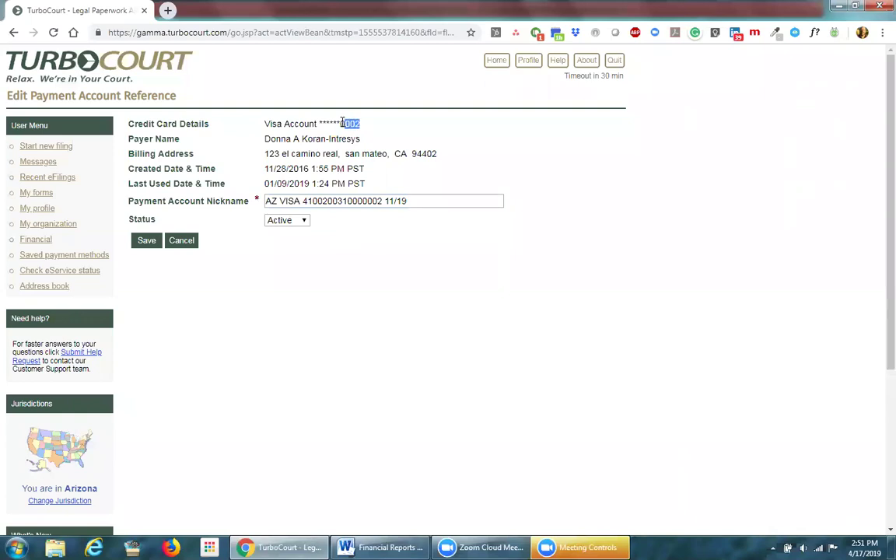
{"action": "left_click", "coordinate": [373, 132]}
{"action": "left_click_drag", "start_coordinate": [407, 203], "coordinate": [266, 221]}
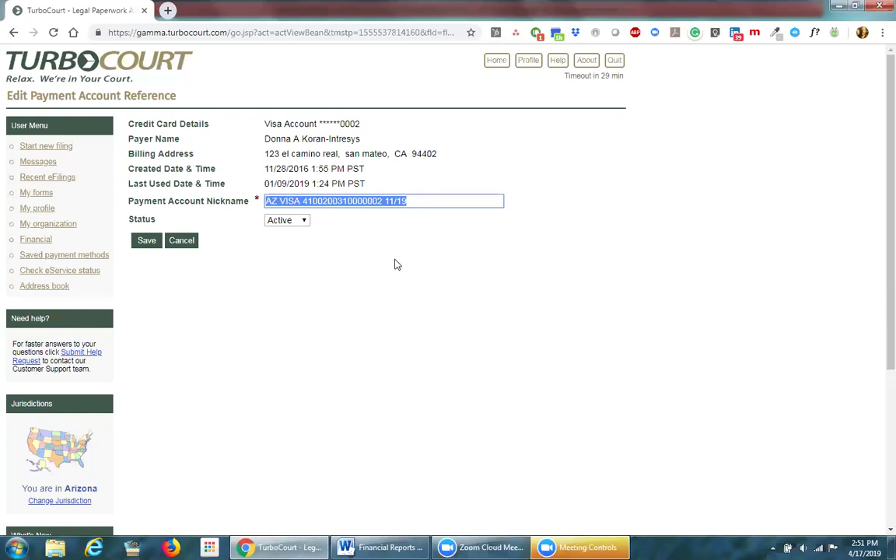
{"action": "left_click", "coordinate": [280, 201]}
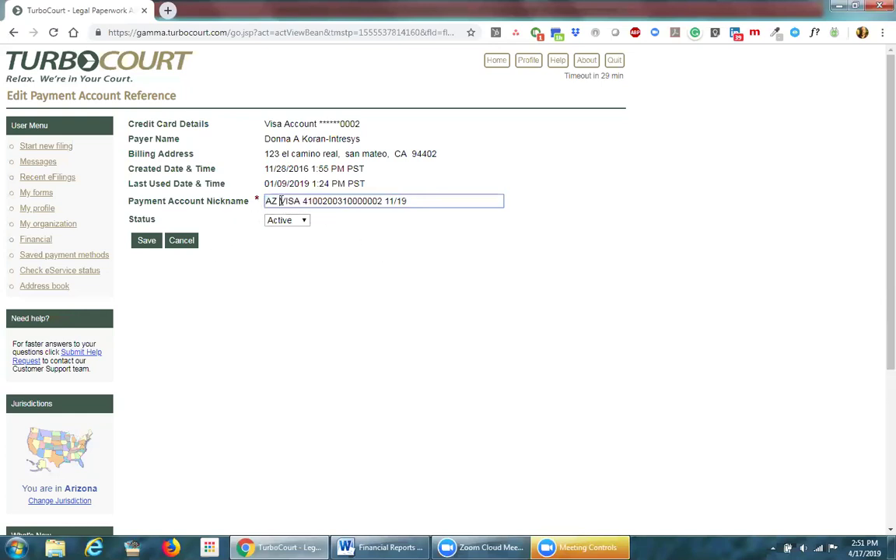
{"action": "type", "text": "NEWEST"}
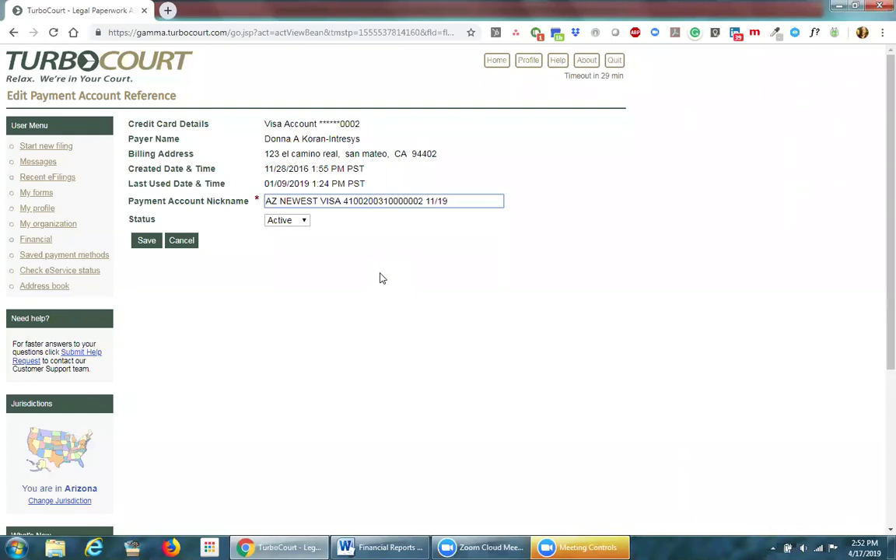
{"action": "key", "text": "ctrl+shift+Left"}
{"action": "key", "text": "BackSpace"}
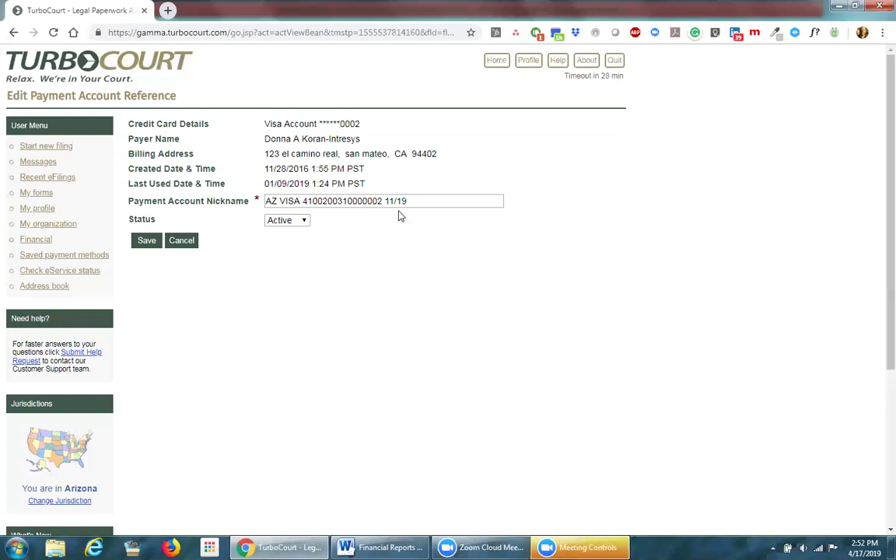
{"action": "key", "text": "shift+Left"}
{"action": "key", "text": "shift+Left"}
{"action": "key", "text": "shift+Left"}
{"action": "key", "text": "shift+Left"}
{"action": "key", "text": "Right"}
{"action": "left_click", "coordinate": [301, 221]}
Step: Save the AZ VISA account ending 0002 as Inactive, list Inactive payment methods, and reopen it
{"action": "left_click", "coordinate": [286, 254]}
{"action": "left_click", "coordinate": [150, 241]}
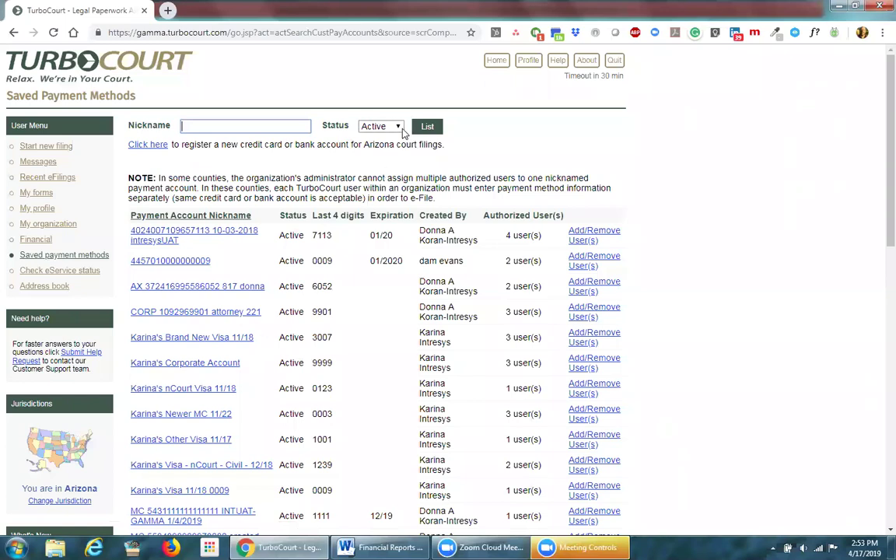
{"action": "left_click", "coordinate": [391, 126]}
{"action": "left_click", "coordinate": [377, 171]}
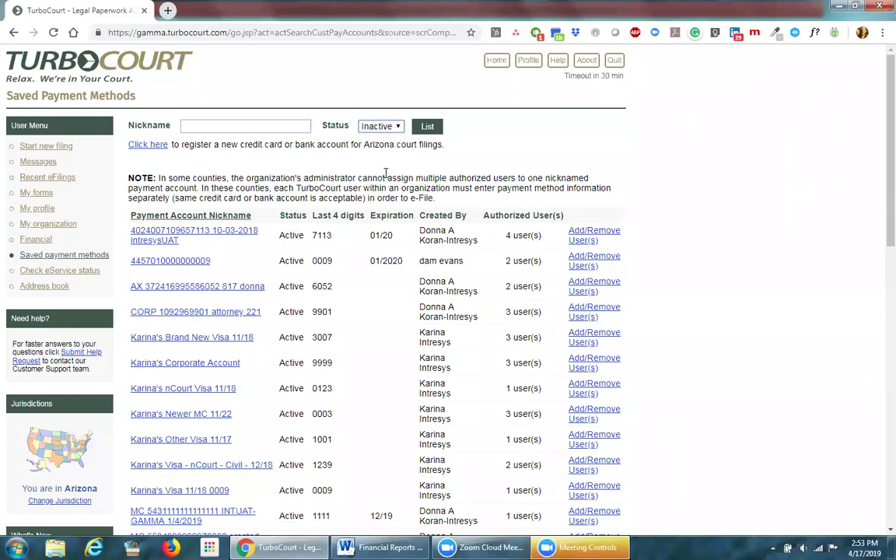
{"action": "left_click", "coordinate": [427, 128]}
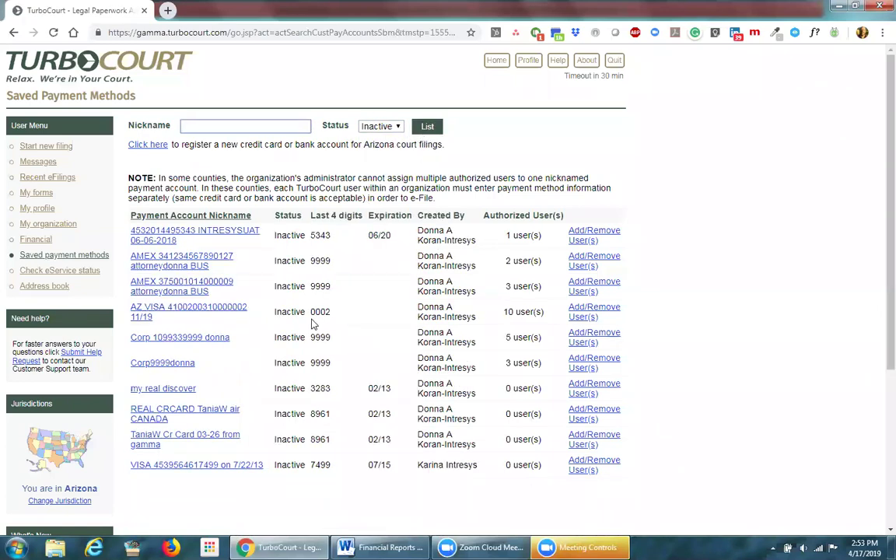
{"action": "left_click", "coordinate": [196, 310]}
Step: Set the AZ VISA card ending 0002 back to Active status and save it
{"action": "left_click", "coordinate": [286, 220]}
{"action": "left_click", "coordinate": [295, 233]}
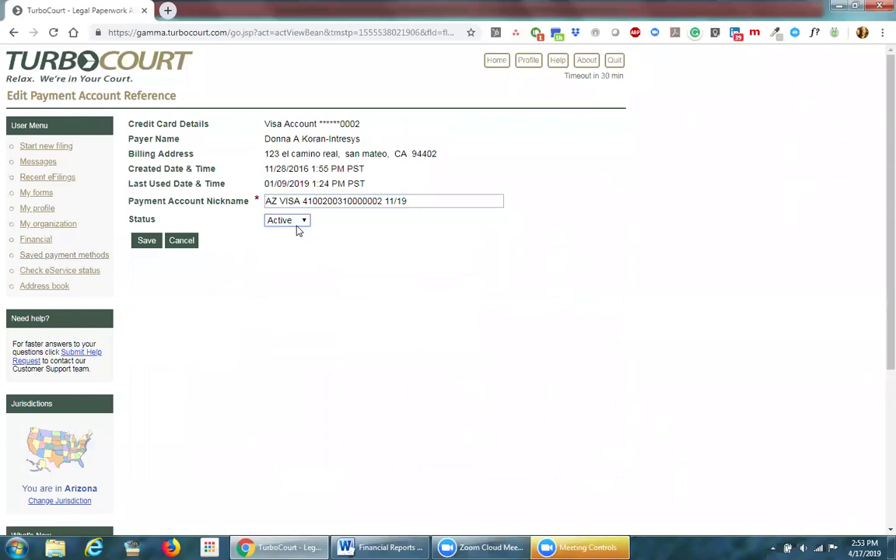
{"action": "left_click", "coordinate": [151, 242]}
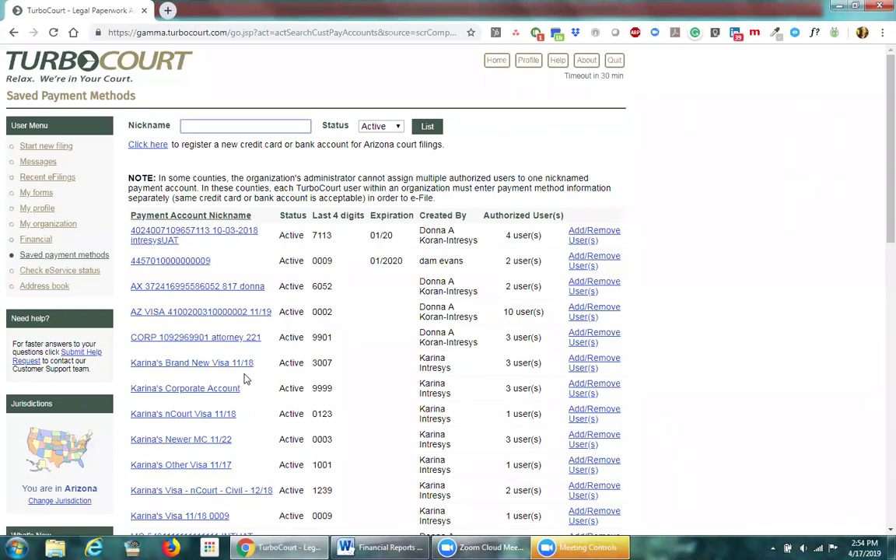
{"action": "left_click", "coordinate": [199, 368]}
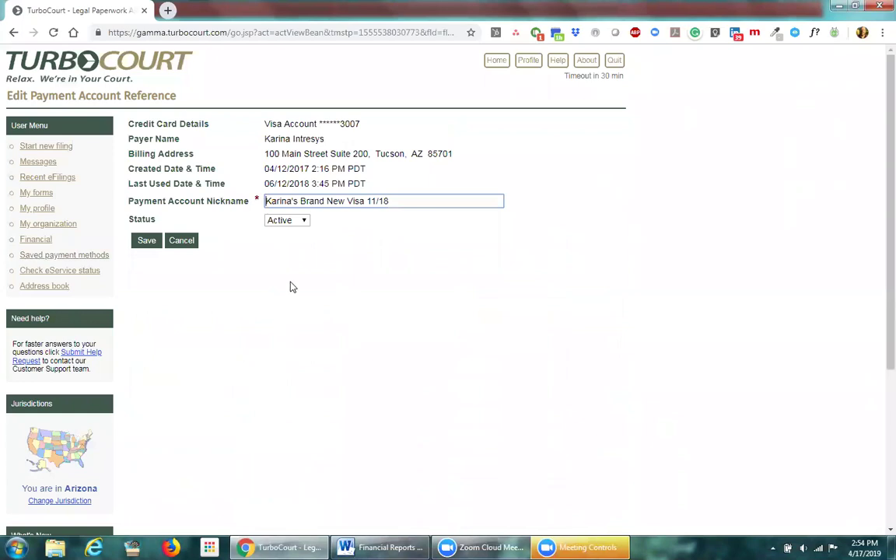
{"action": "left_click", "coordinate": [305, 223]}
{"action": "left_click", "coordinate": [290, 242]}
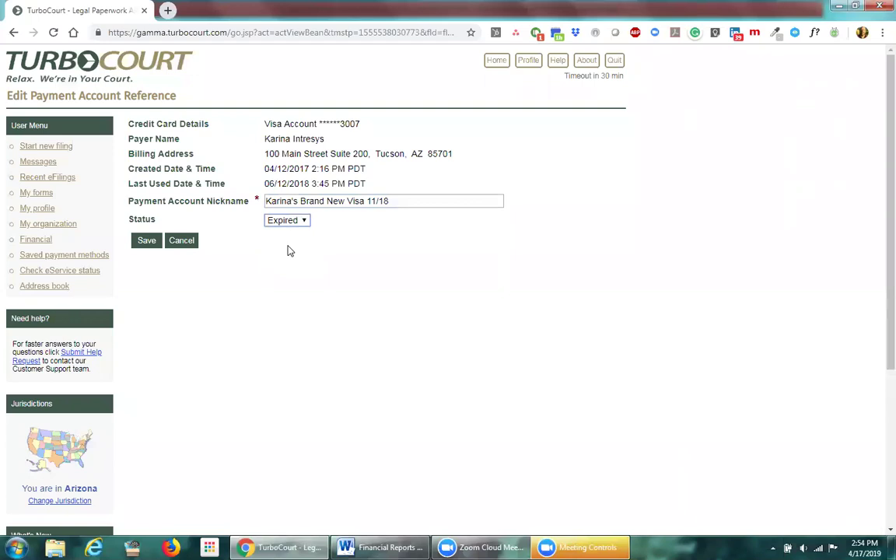
{"action": "left_click", "coordinate": [401, 201]}
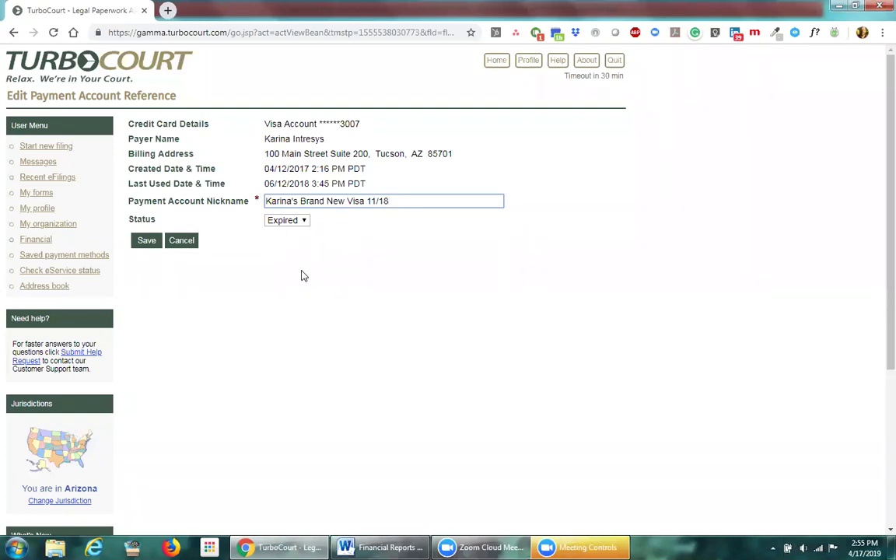
{"action": "left_click", "coordinate": [184, 242]}
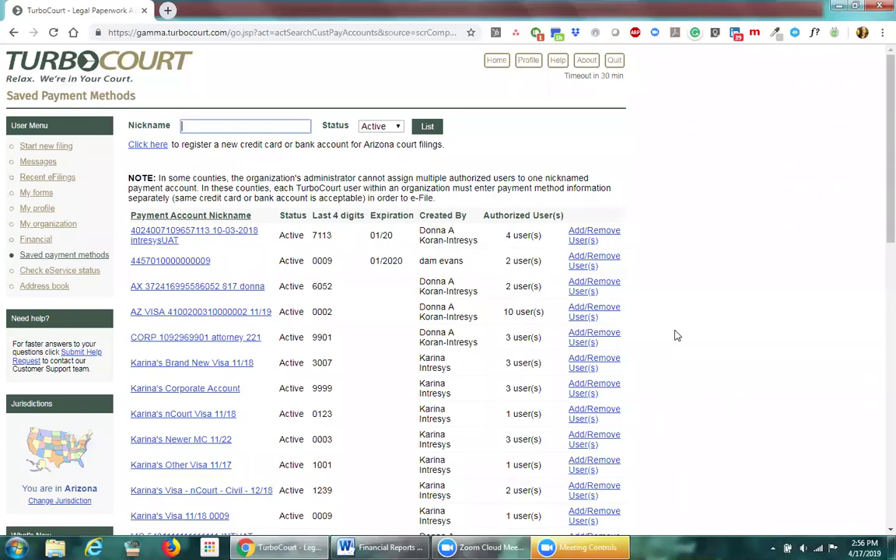
{"action": "left_click", "coordinate": [55, 225]}
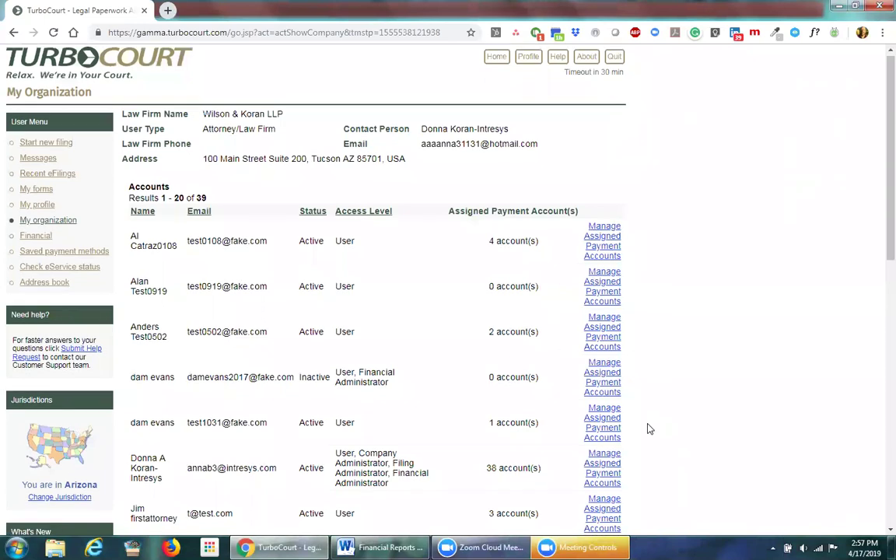
Step: Check the Assigned Payment Account(s) column on My Organization, noting the 37 account(s) count
{"action": "scroll", "coordinate": [648, 428], "scroll_direction": "down", "scroll_amount": 3}
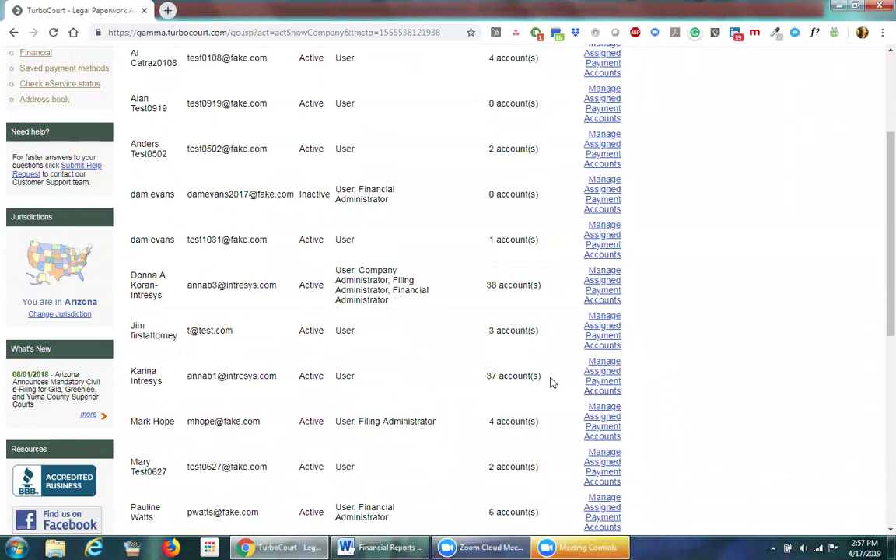
{"action": "left_click_drag", "start_coordinate": [548, 376], "coordinate": [482, 377]}
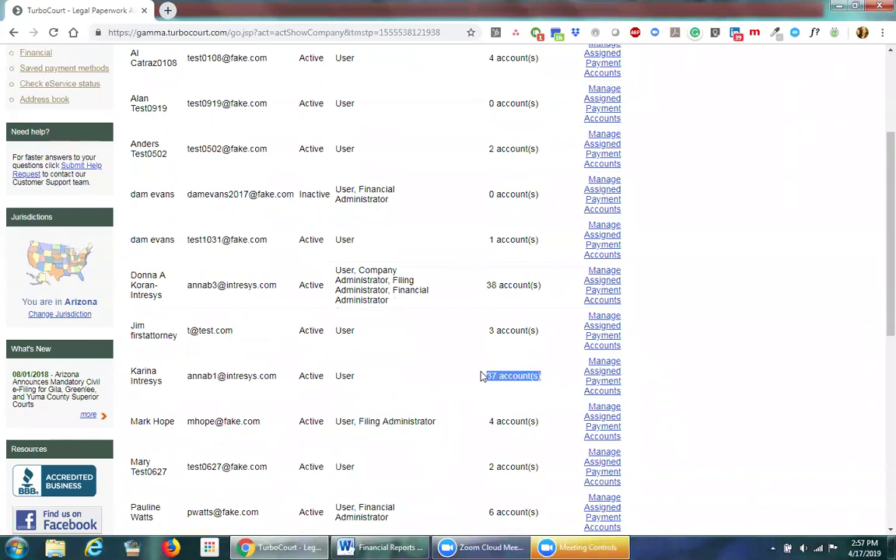
{"action": "left_click", "coordinate": [548, 361]}
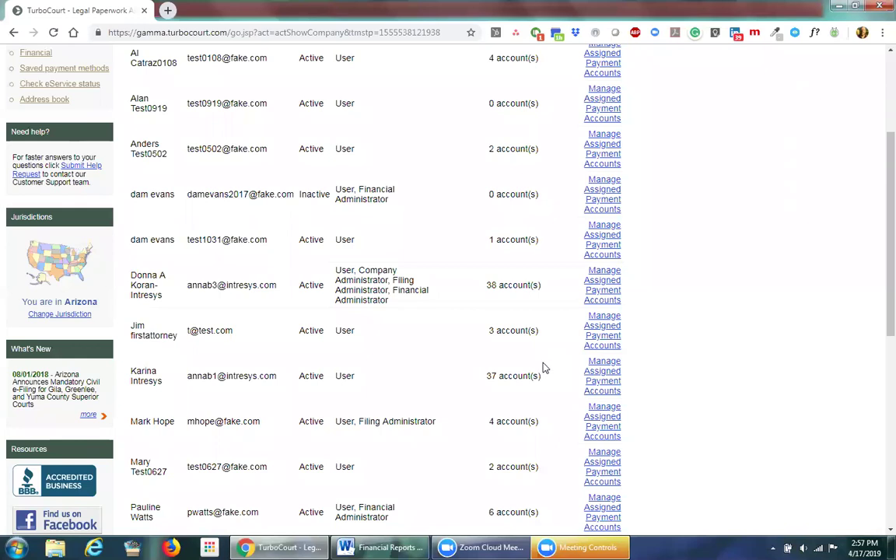
{"action": "scroll", "coordinate": [545, 368], "scroll_direction": "up", "scroll_amount": 1}
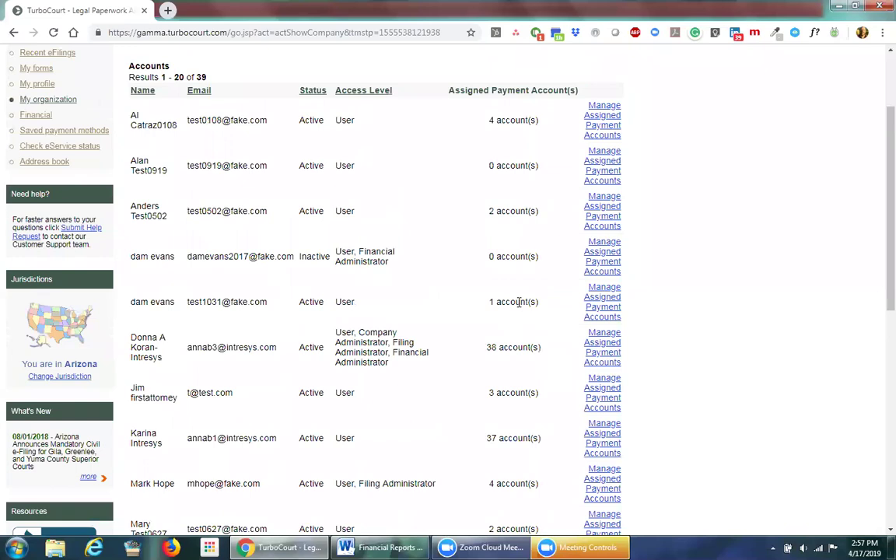
{"action": "scroll", "coordinate": [524, 302], "scroll_direction": "up", "scroll_amount": 2}
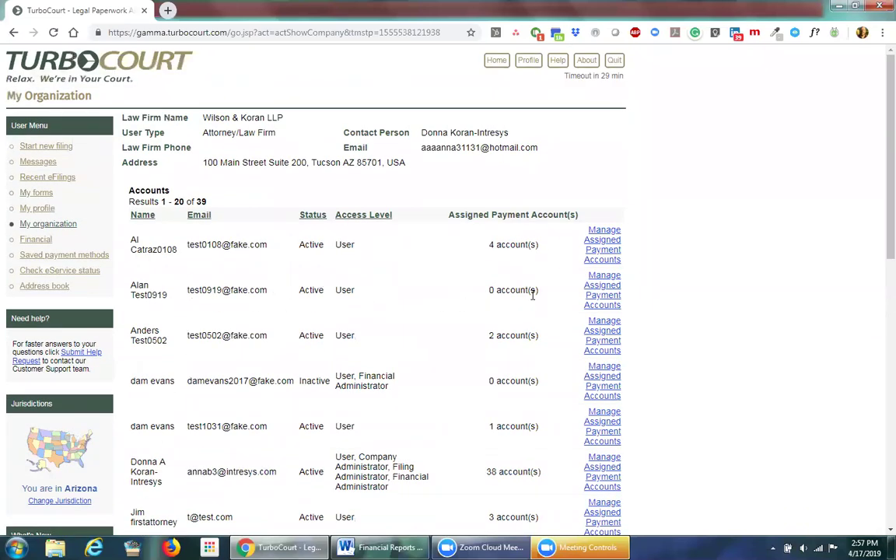
Step: Open the second user's payment account assignments and sort them by Account Status
{"action": "left_click", "coordinate": [609, 293]}
{"action": "scroll", "coordinate": [551, 331], "scroll_direction": "up", "scroll_amount": 5}
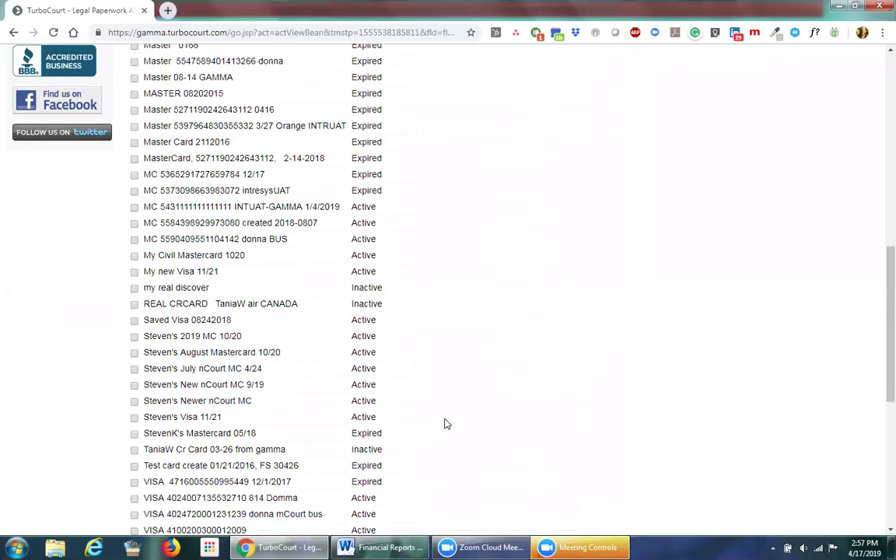
{"action": "scroll", "coordinate": [446, 423], "scroll_direction": "up", "scroll_amount": 9}
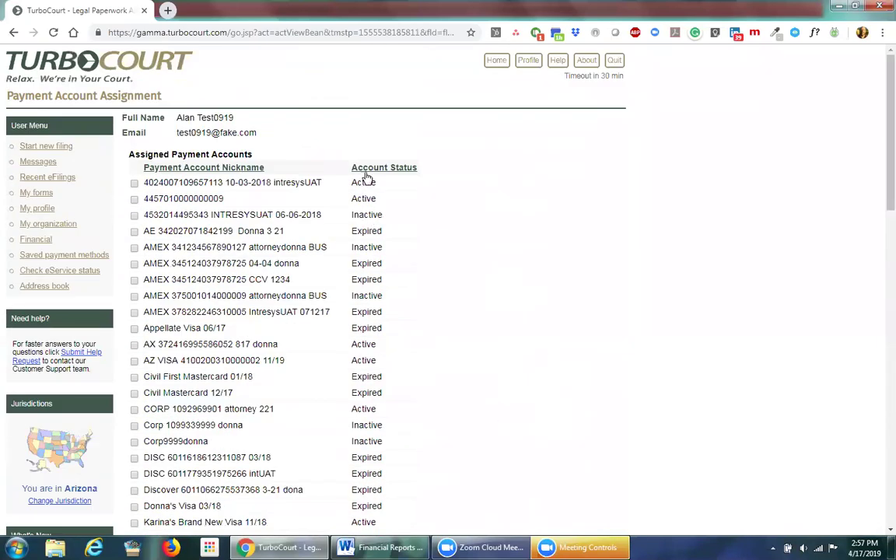
{"action": "left_click", "coordinate": [371, 171]}
{"action": "scroll", "coordinate": [440, 249], "scroll_direction": "up", "scroll_amount": 10}
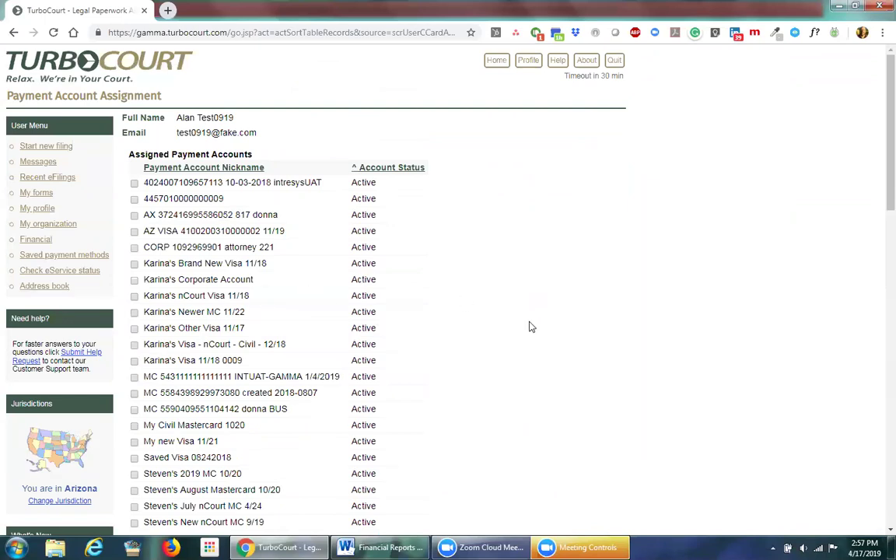
{"action": "left_click_drag", "start_coordinate": [177, 118], "coordinate": [203, 114]}
{"action": "left_click", "coordinate": [437, 301]}
Step: Assign the CORP attorney 221 account and the AZ VISA card ending 0002, then save
{"action": "left_click", "coordinate": [134, 247]}
{"action": "left_click", "coordinate": [134, 231]}
{"action": "scroll", "coordinate": [315, 280], "scroll_direction": "down", "scroll_amount": 15}
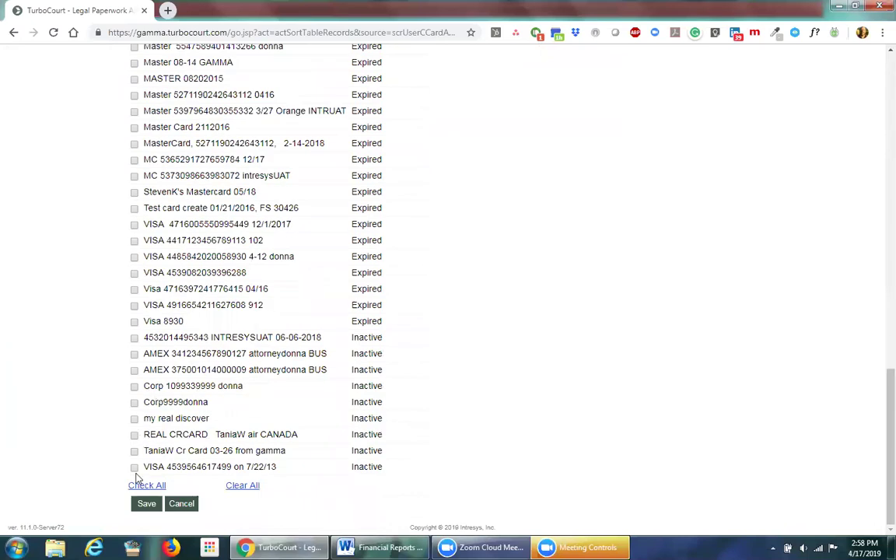
{"action": "left_click", "coordinate": [146, 504]}
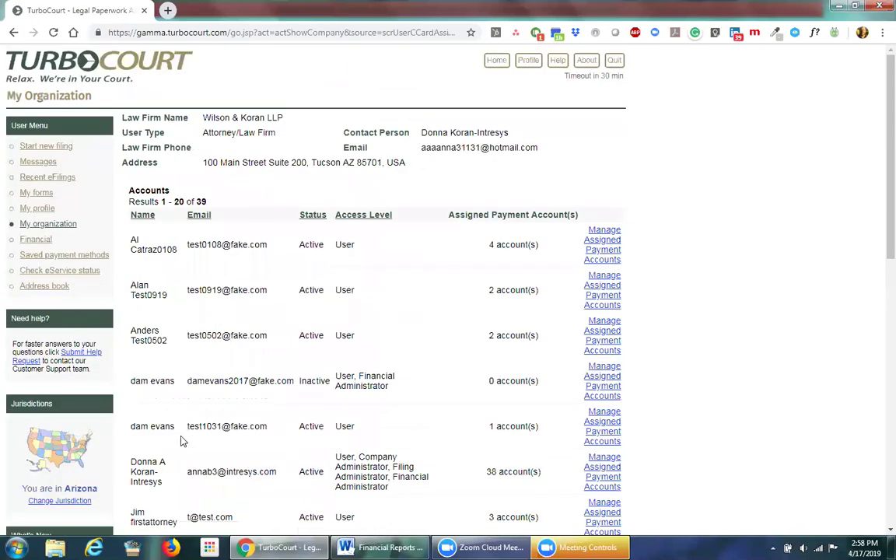
Step: Confirm the second user's count is 2, then open the first user's assignments sorted by Account Status
{"action": "left_click_drag", "start_coordinate": [490, 291], "coordinate": [538, 294]}
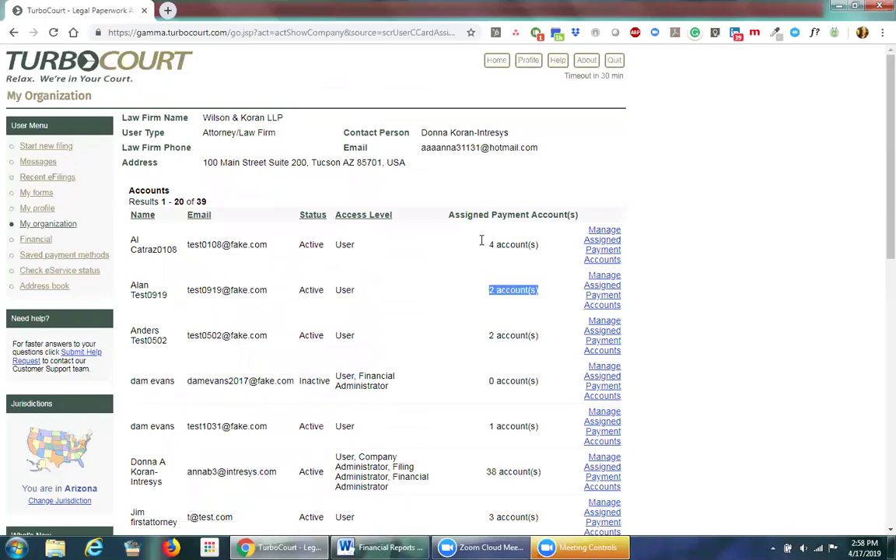
{"action": "left_click", "coordinate": [611, 250]}
{"action": "scroll", "coordinate": [511, 316], "scroll_direction": "up", "scroll_amount": 15}
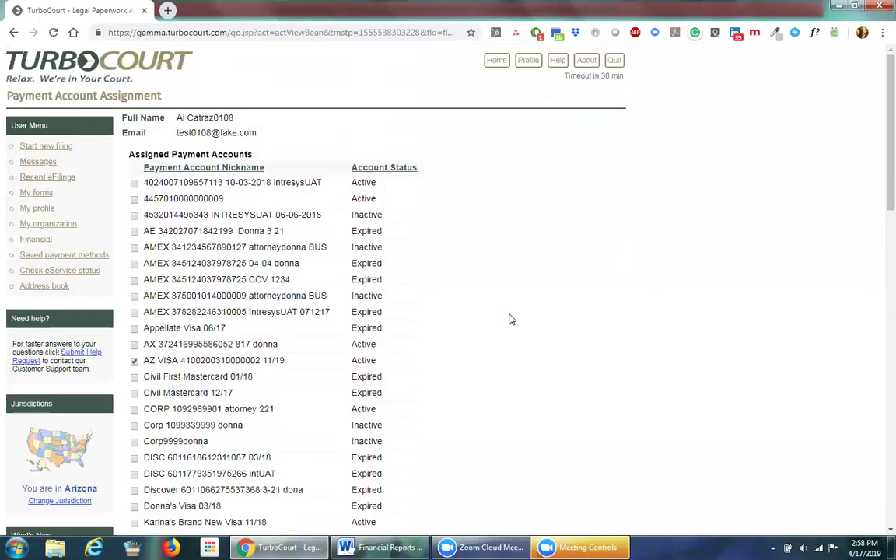
{"action": "left_click", "coordinate": [382, 171]}
{"action": "scroll", "coordinate": [428, 276], "scroll_direction": "up", "scroll_amount": 15}
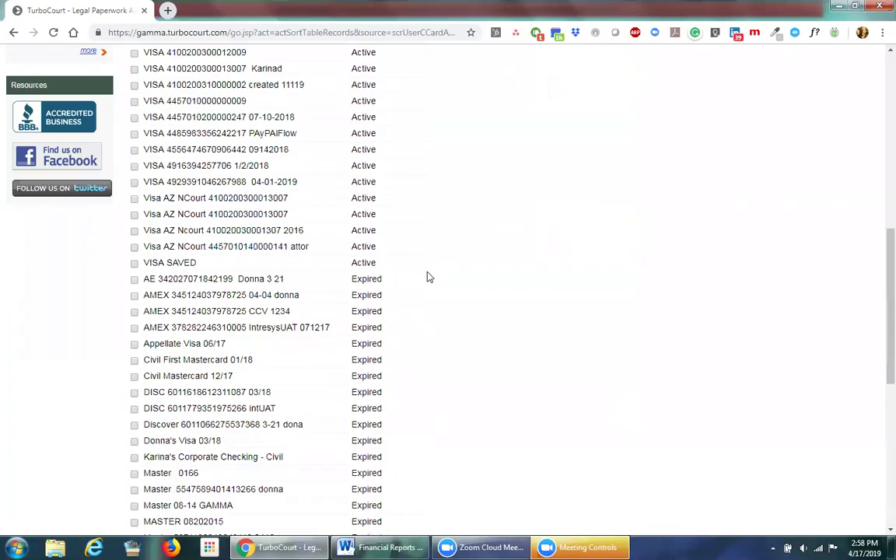
{"action": "scroll", "coordinate": [428, 276], "scroll_direction": "down", "scroll_amount": 2}
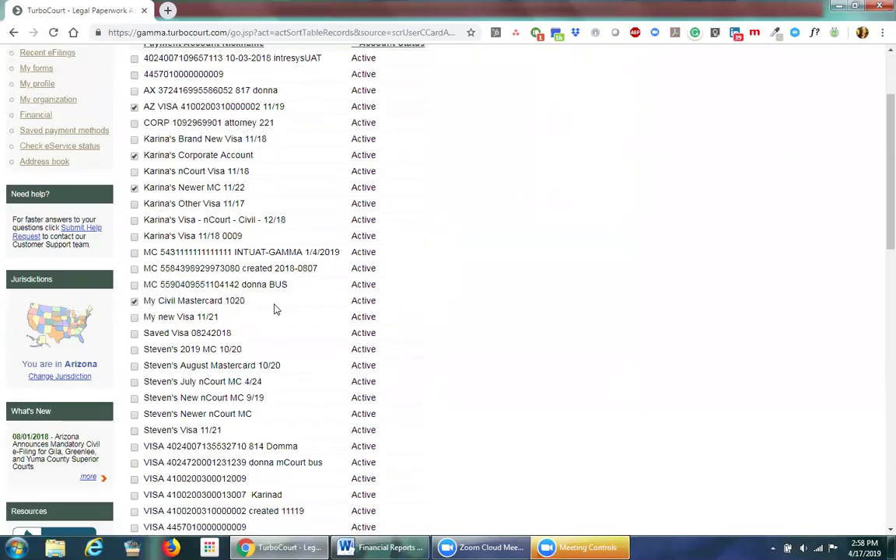
{"action": "scroll", "coordinate": [274, 309], "scroll_direction": "up", "scroll_amount": 2}
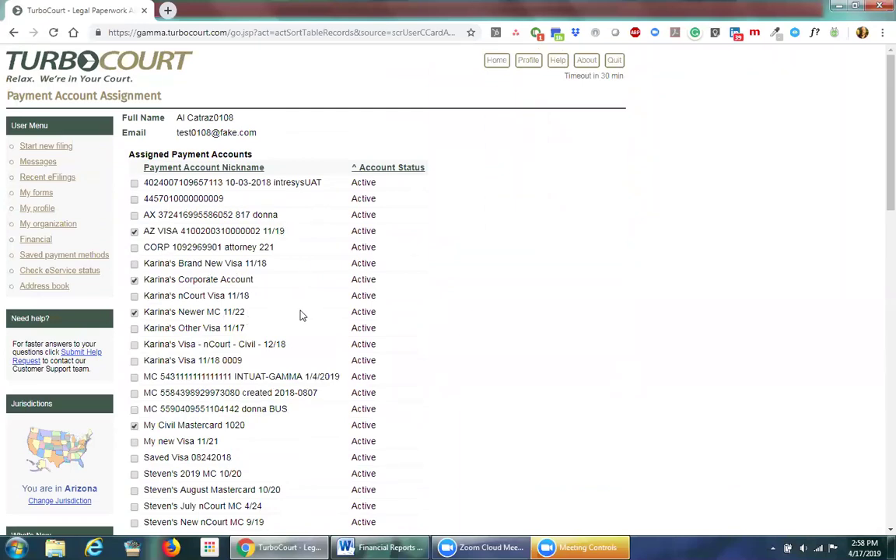
Step: Unassign My Civil Mastercard 1020 and save, leaving the first user with 3 accounts
{"action": "left_click", "coordinate": [134, 426]}
{"action": "scroll", "coordinate": [133, 347], "scroll_direction": "down", "scroll_amount": 10}
{"action": "scroll", "coordinate": [134, 346], "scroll_direction": "down", "scroll_amount": 5}
{"action": "left_click", "coordinate": [144, 506]}
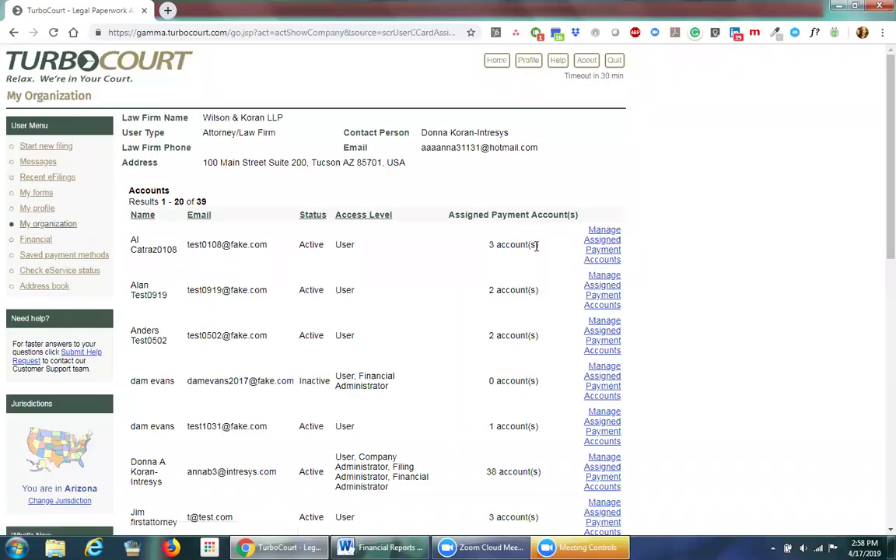
{"action": "left_click_drag", "start_coordinate": [536, 245], "coordinate": [486, 247]}
{"action": "left_click", "coordinate": [455, 257]}
{"action": "left_click", "coordinate": [28, 240]}
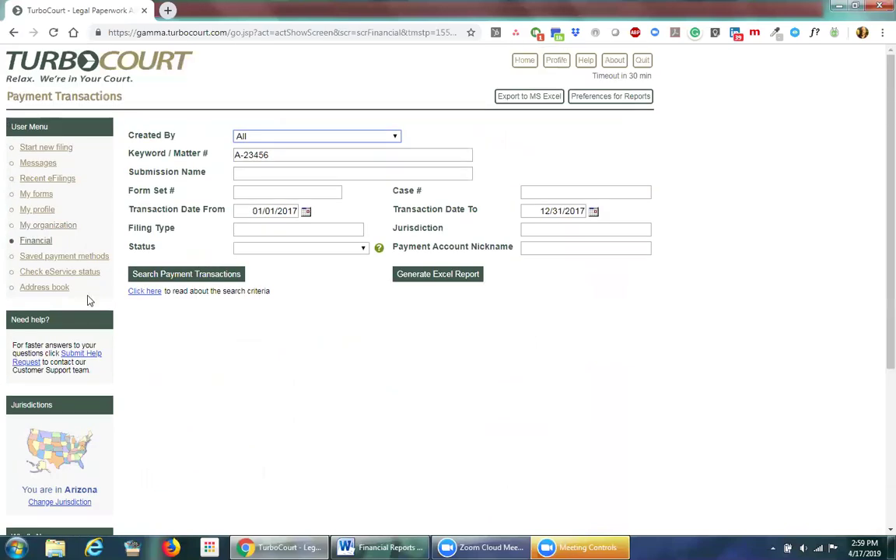
{"action": "left_click", "coordinate": [49, 258]}
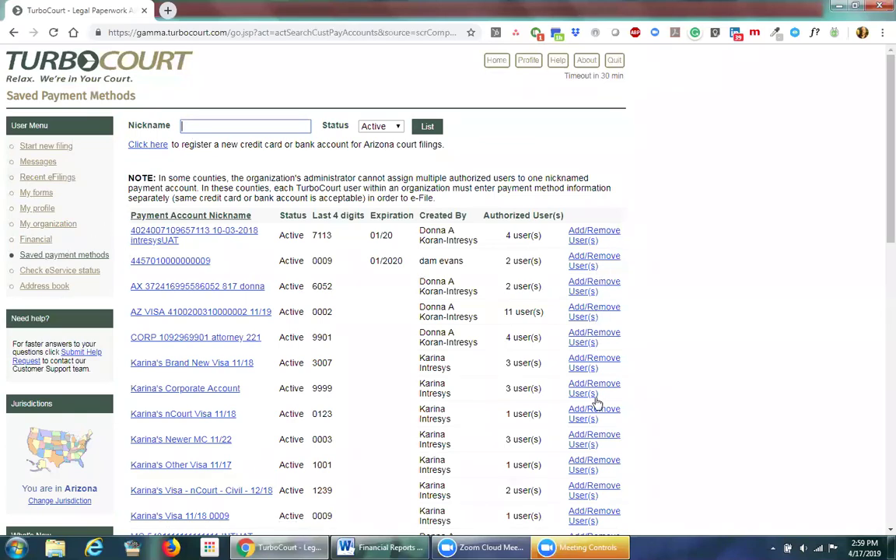
{"action": "left_click", "coordinate": [46, 226]}
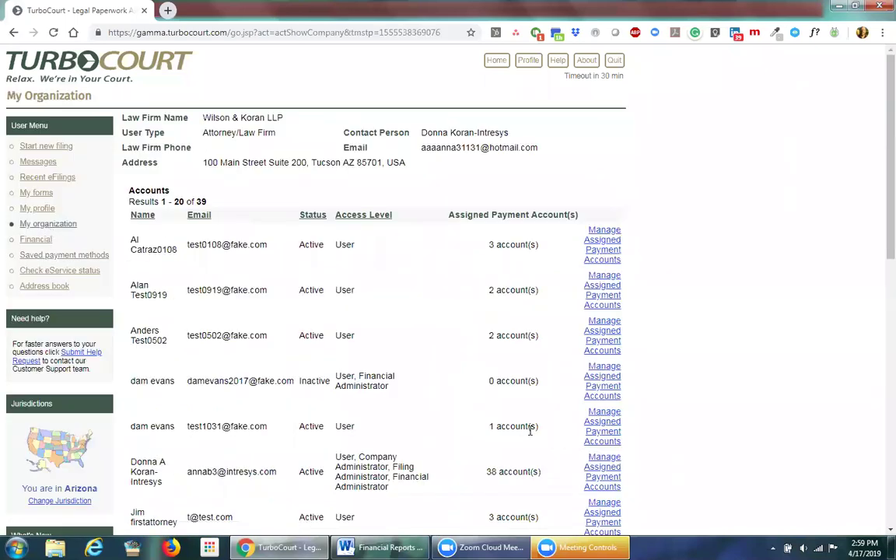
{"action": "left_click_drag", "start_coordinate": [539, 433], "coordinate": [440, 428]}
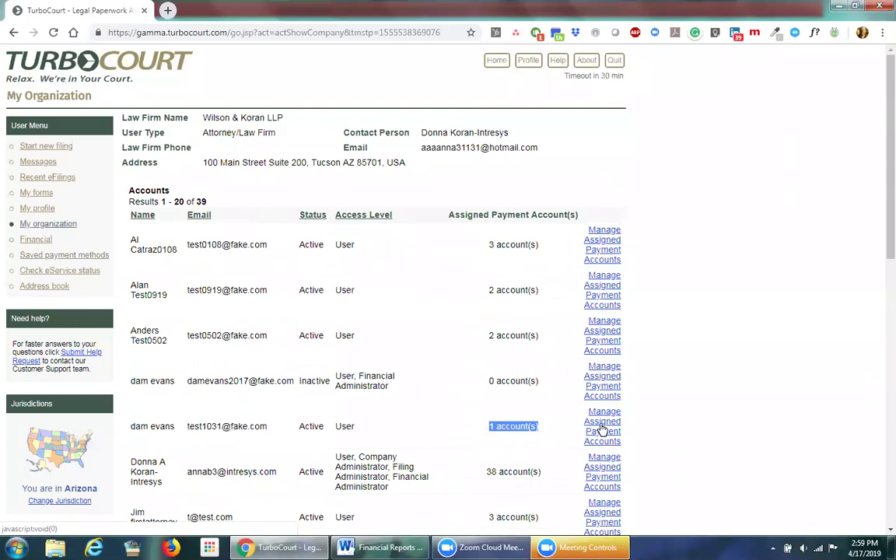
{"action": "left_click", "coordinate": [434, 421]}
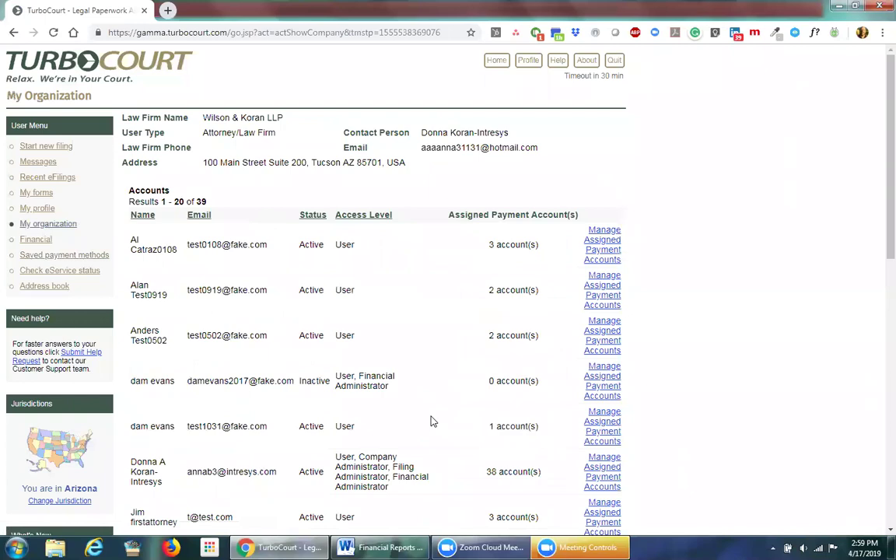
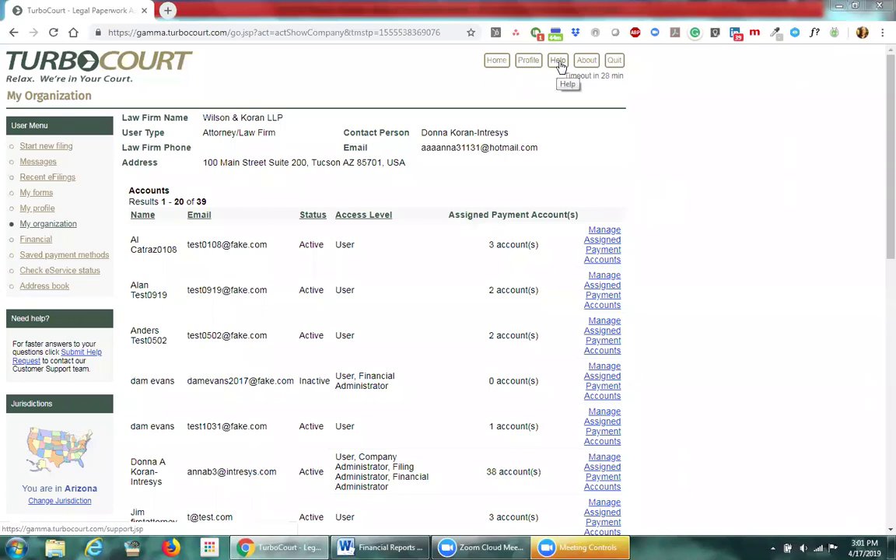
Step: Open the Help FAQ pages, then go to the Contact Us support page
{"action": "left_click", "coordinate": [559, 60]}
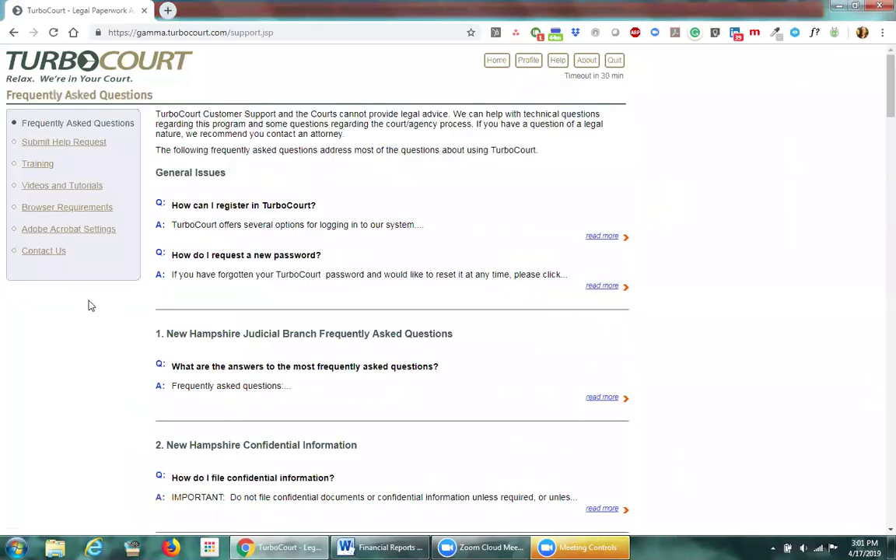
{"action": "left_click", "coordinate": [44, 253]}
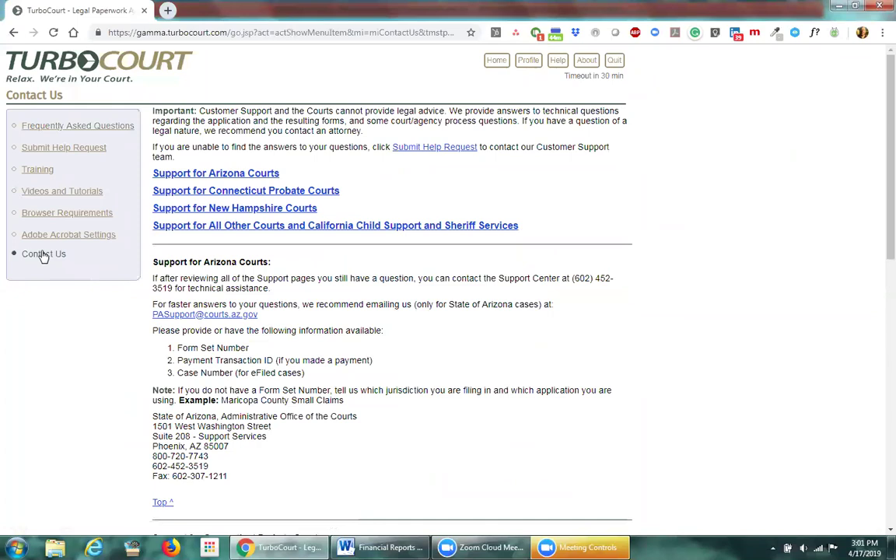
Step: Highlight and review the Support for Arizona Courts heading and its support phone number
{"action": "left_click_drag", "start_coordinate": [152, 261], "coordinate": [272, 267]}
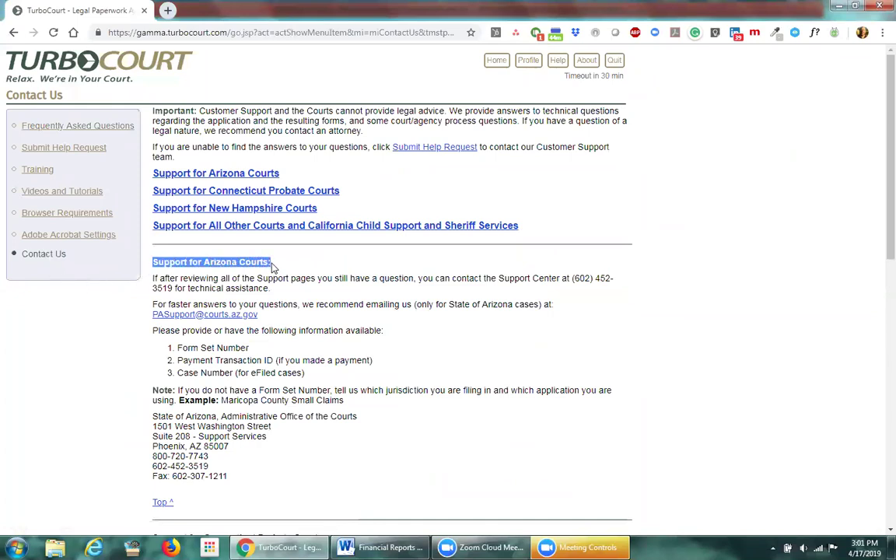
{"action": "left_click", "coordinate": [283, 264]}
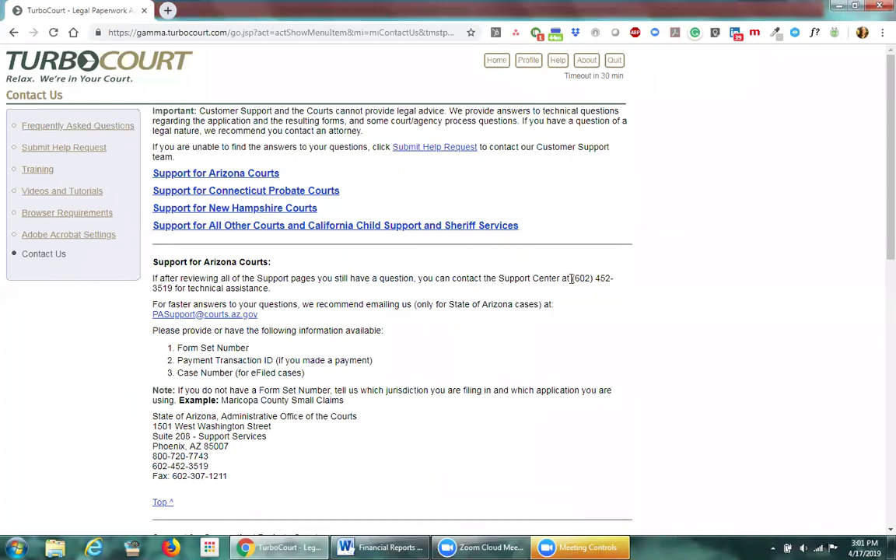
{"action": "left_click_drag", "start_coordinate": [571, 279], "coordinate": [269, 290]}
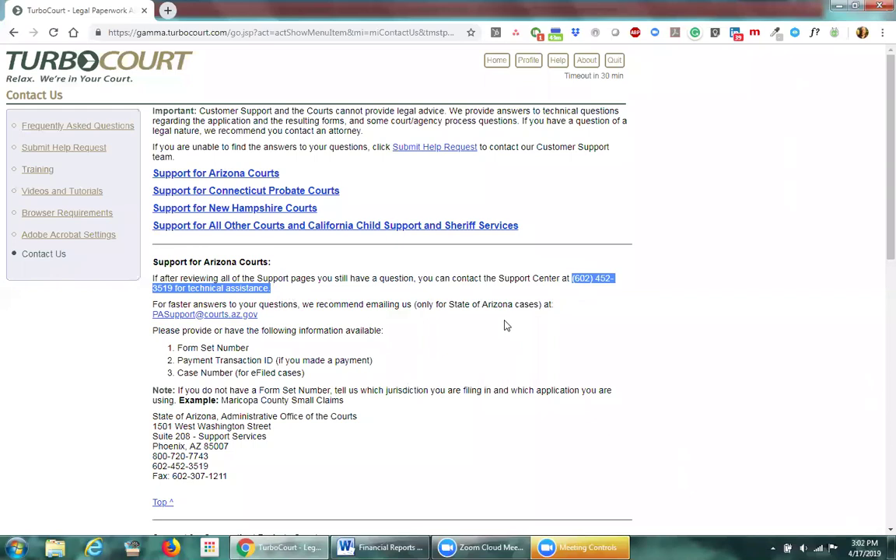
{"action": "left_click", "coordinate": [479, 333]}
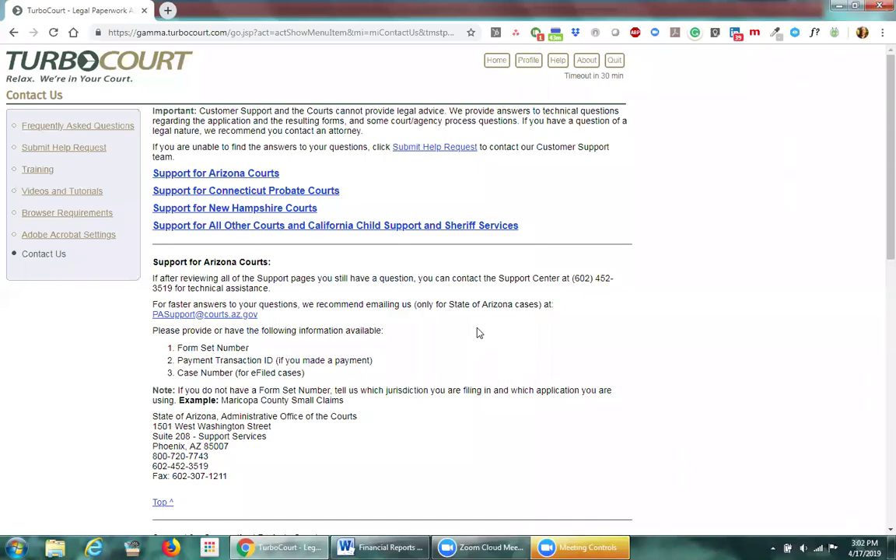
{"action": "scroll", "coordinate": [479, 333], "scroll_direction": "down", "scroll_amount": 12}
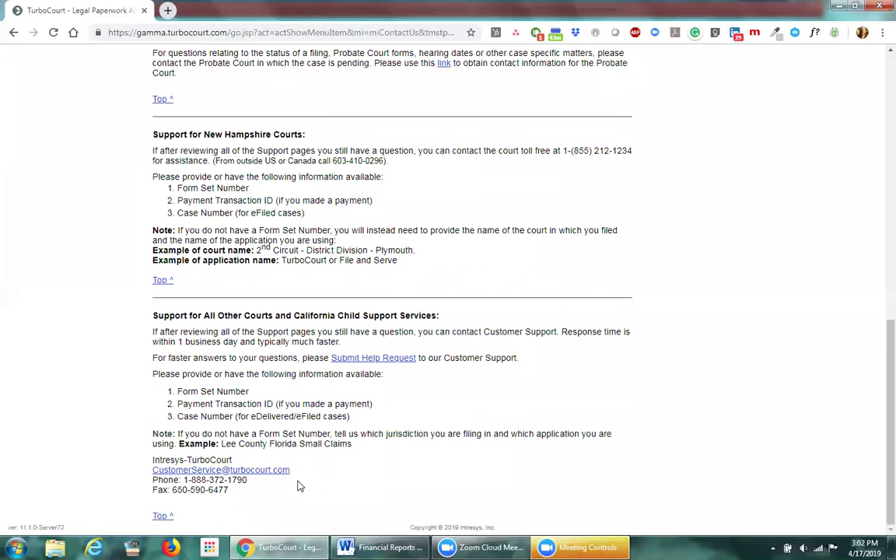
Step: Highlight and review the customer service e-mail address for All Other Courts
{"action": "left_click_drag", "start_coordinate": [292, 469], "coordinate": [152, 470]}
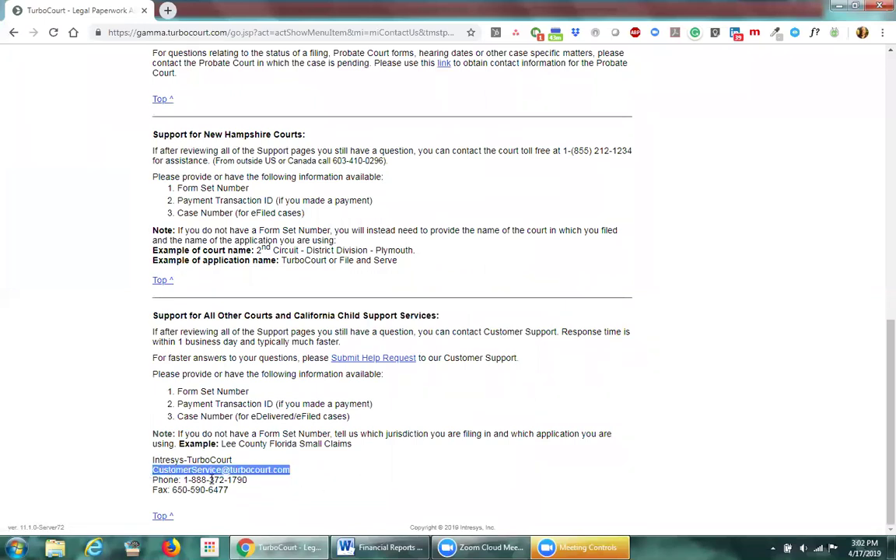
{"action": "left_click", "coordinate": [325, 480]}
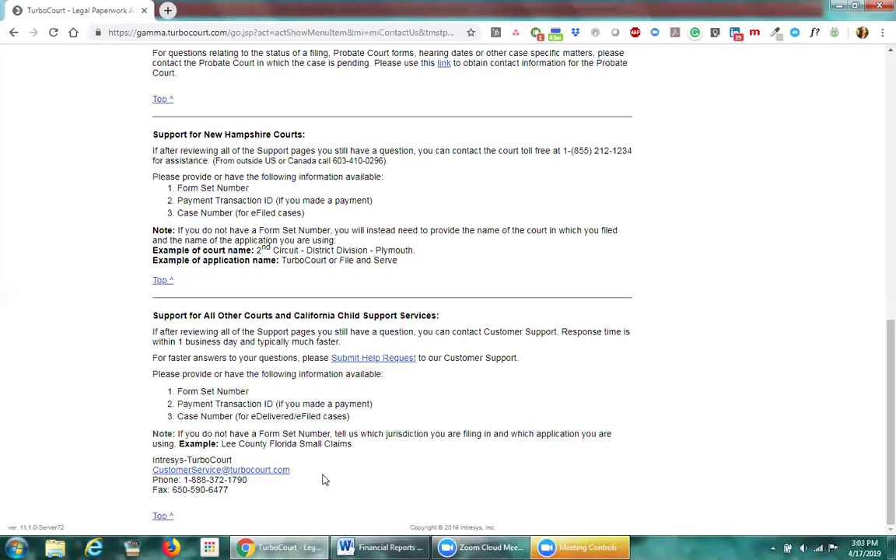
{"action": "scroll", "coordinate": [326, 480], "scroll_direction": "up", "scroll_amount": 15}
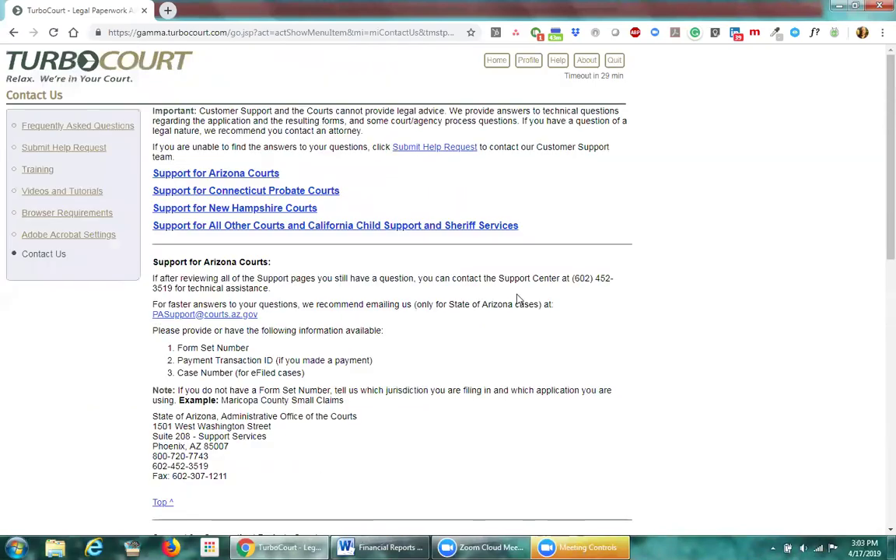
Step: Recheck the Arizona support phone number, then return to the TurboCourt home page
{"action": "left_click_drag", "start_coordinate": [573, 278], "coordinate": [354, 293]}
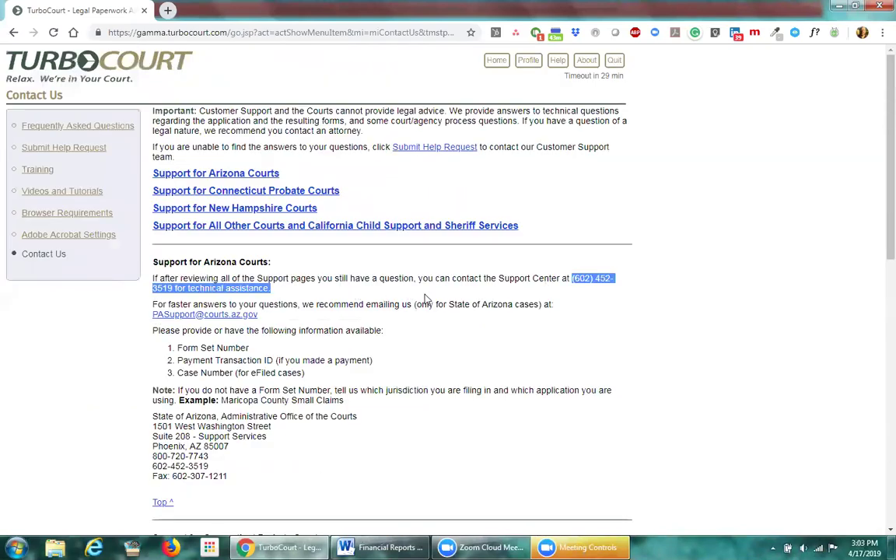
{"action": "left_click", "coordinate": [607, 275]}
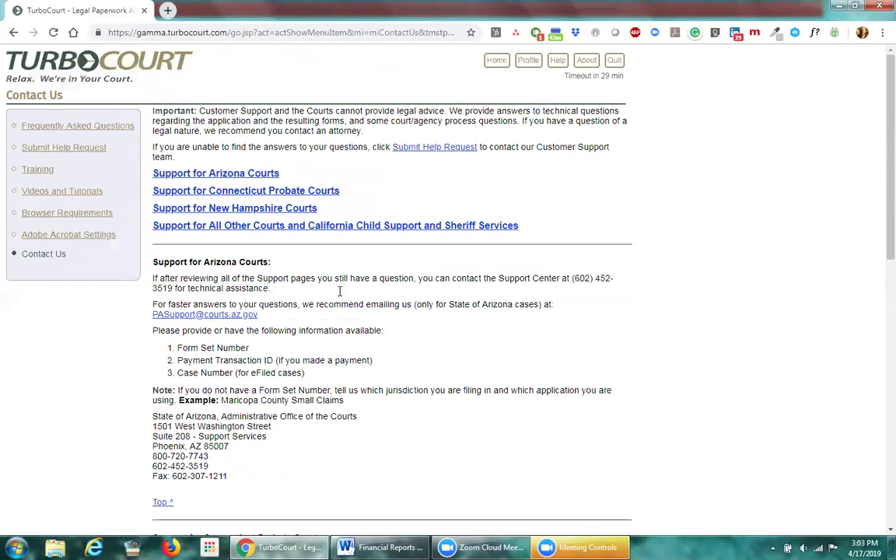
{"action": "left_click", "coordinate": [500, 63]}
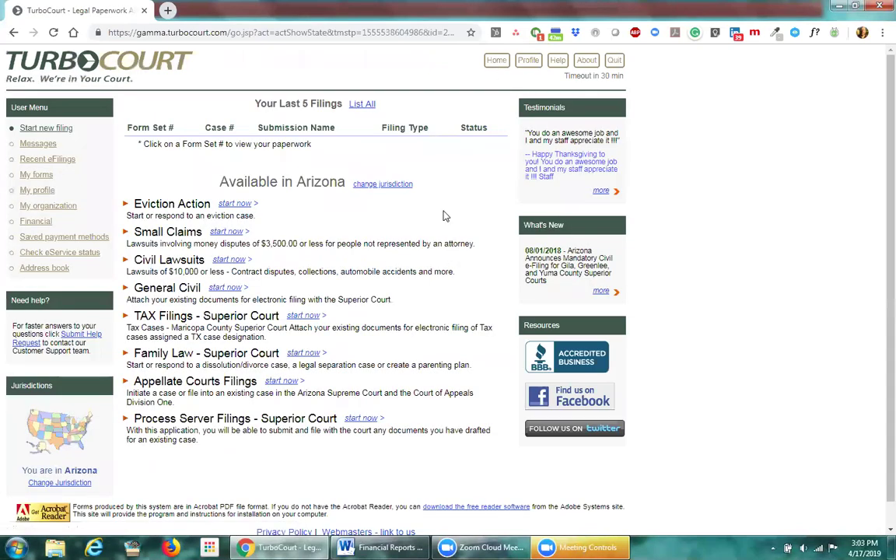